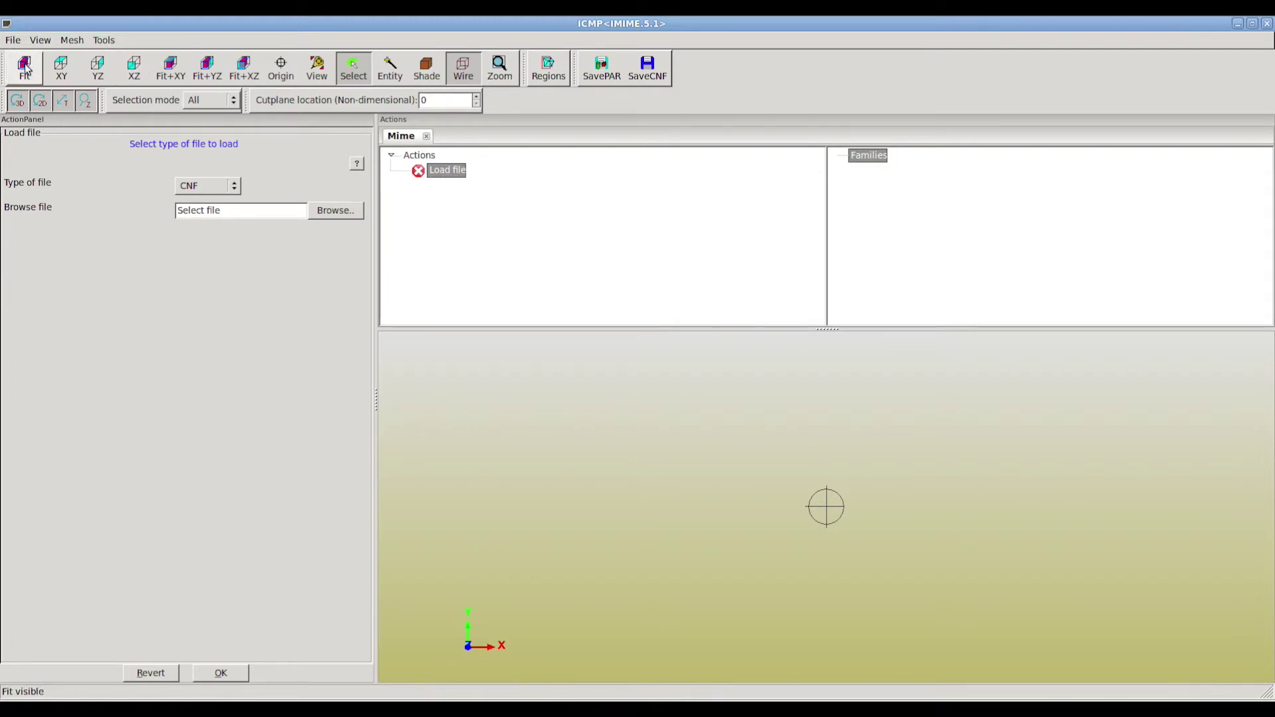
pyautogui.click(39, 42)
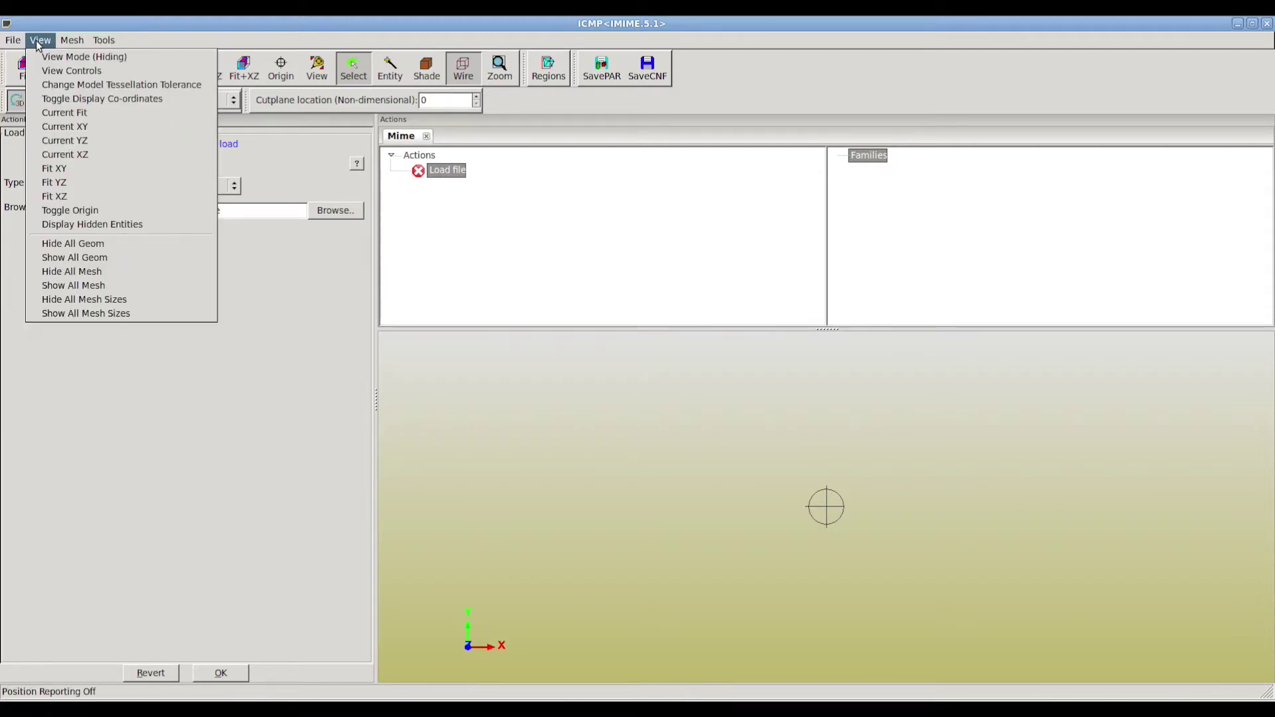
pyautogui.moveTo(107, 42)
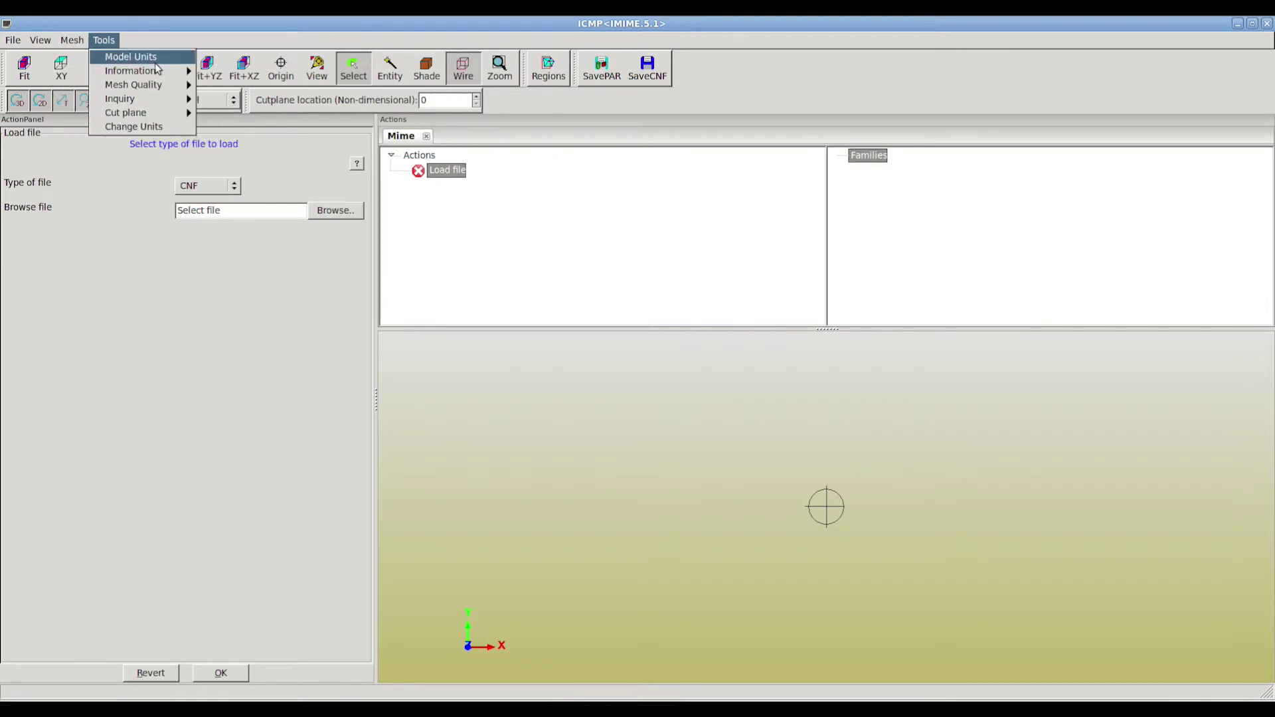
pyautogui.moveTo(195, 86)
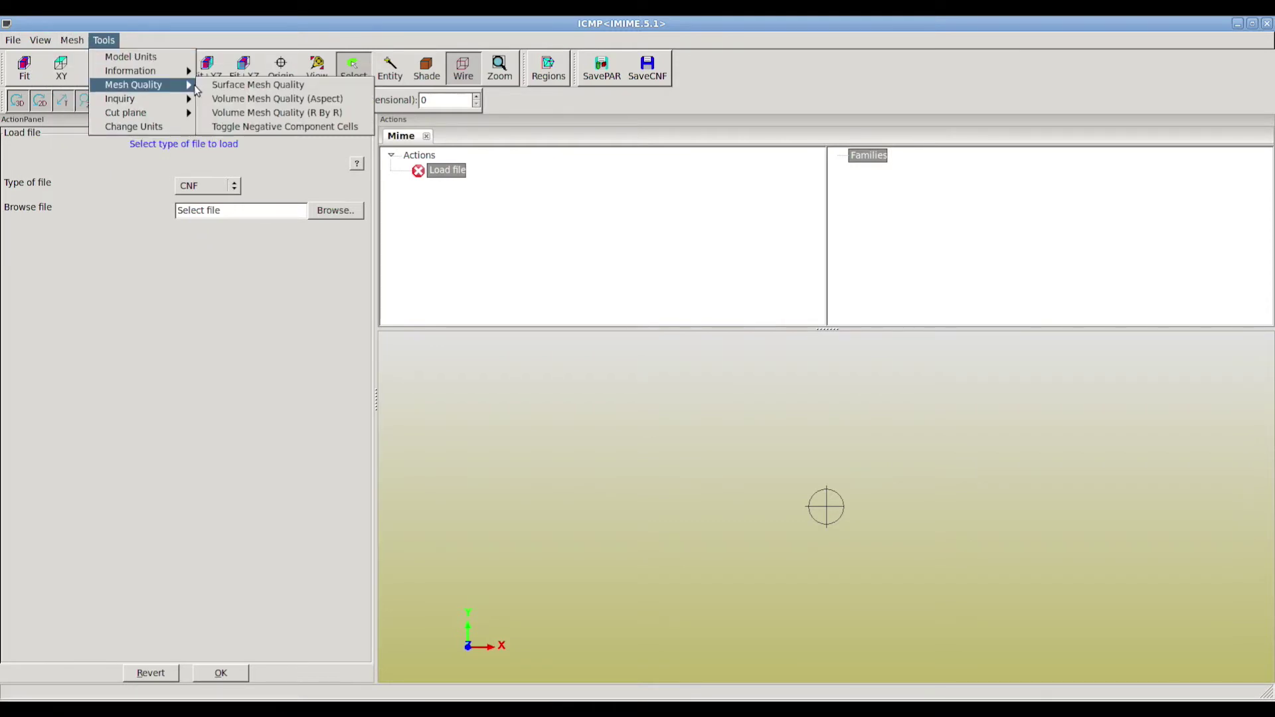
pyautogui.click(218, 41)
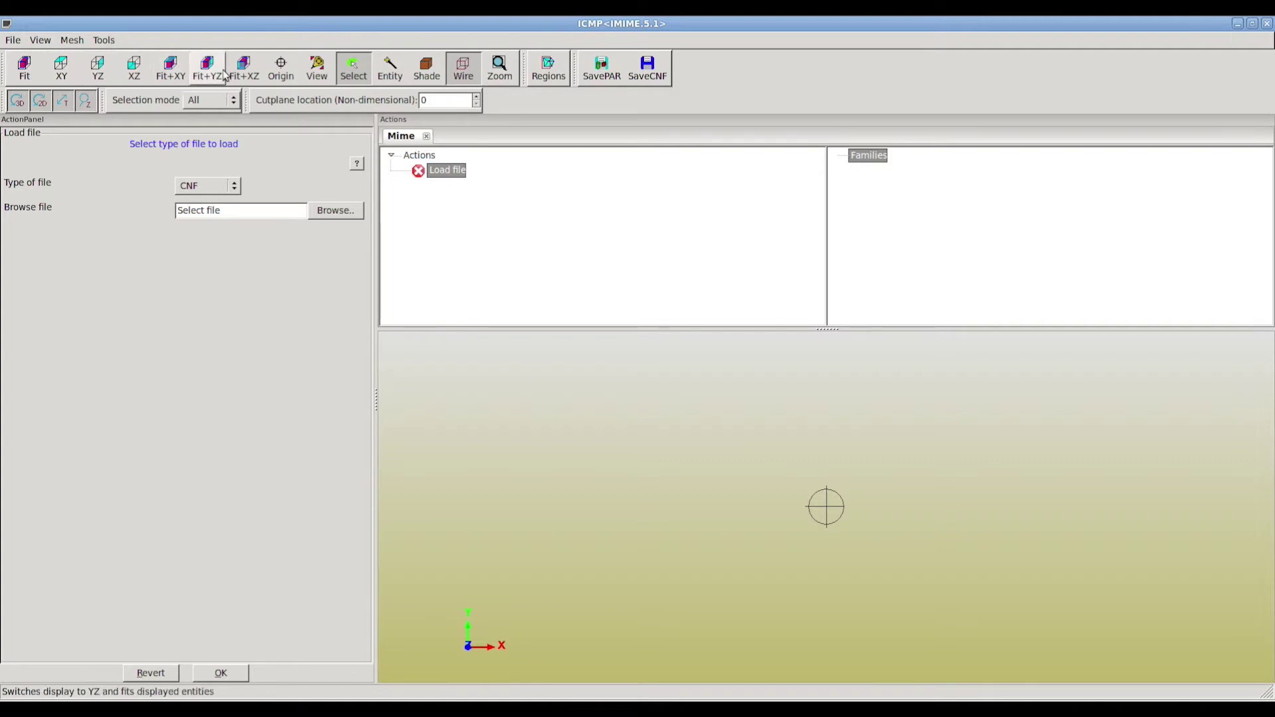
pyautogui.click(450, 76)
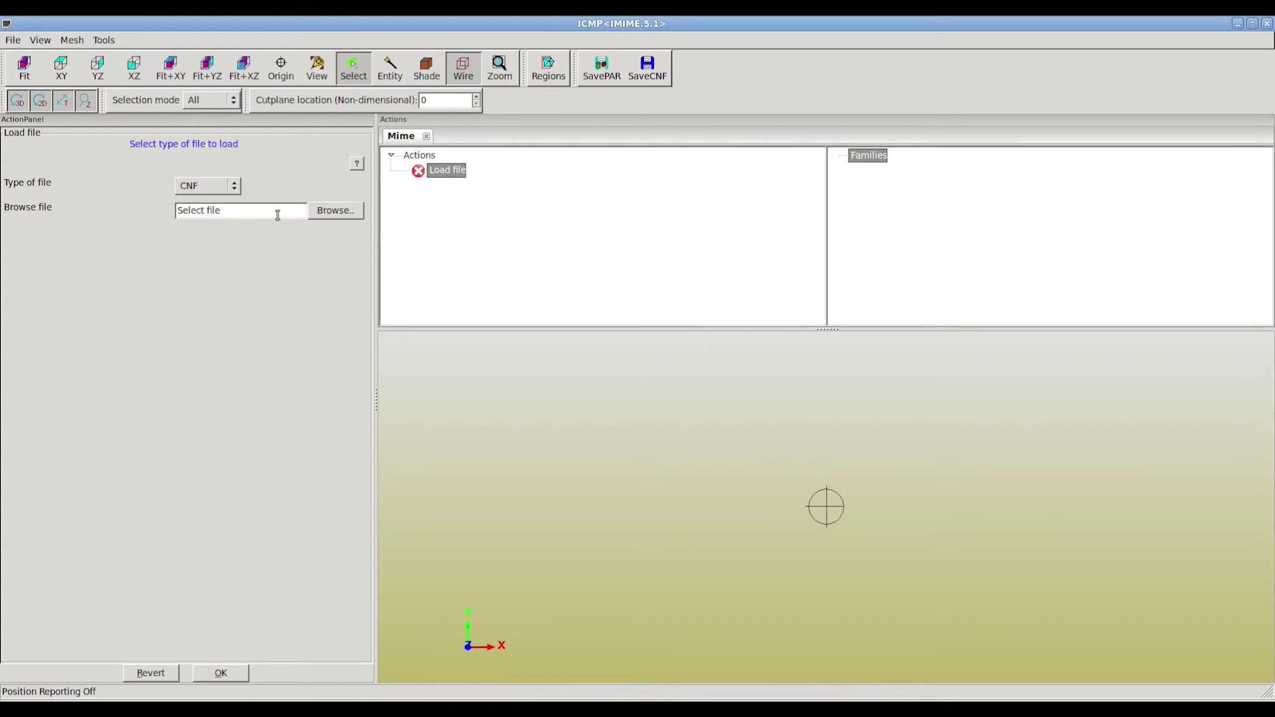
# Load the Parasolid geometry file car-piston.x_t without a PAR file, accepting the default model load options
pyautogui.click(238, 185)
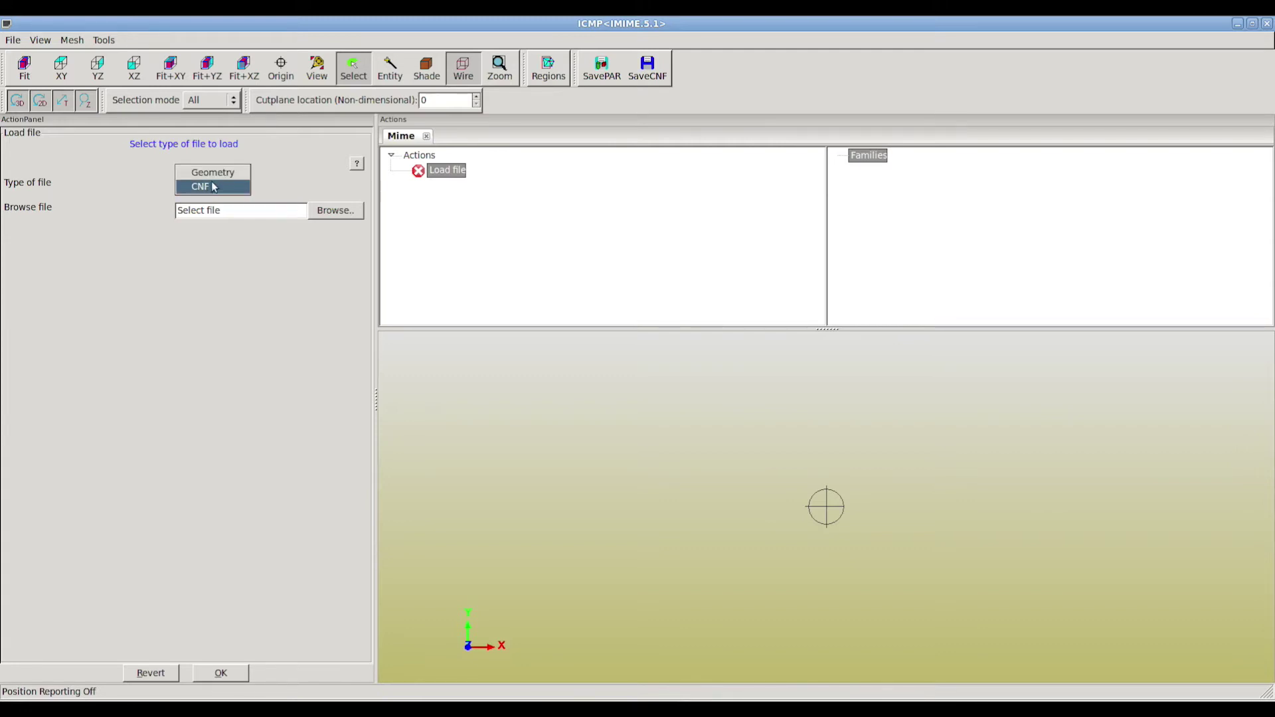
pyautogui.click(226, 173)
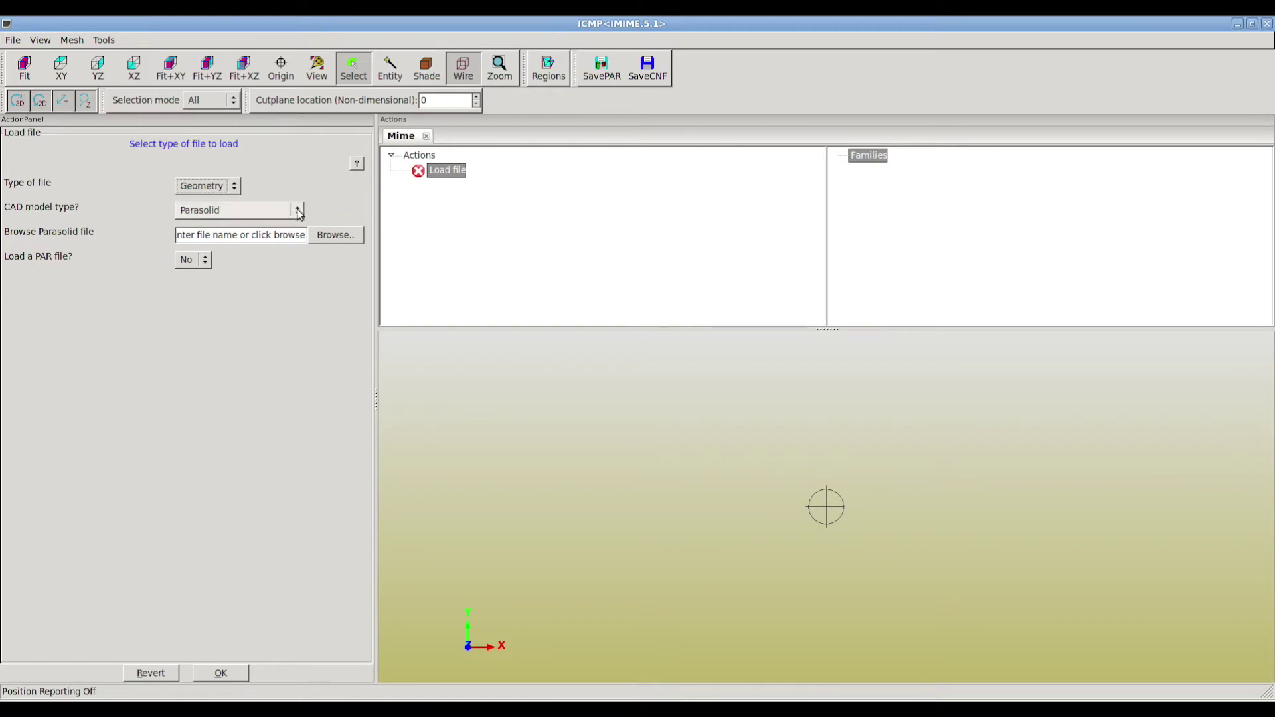
pyautogui.click(337, 236)
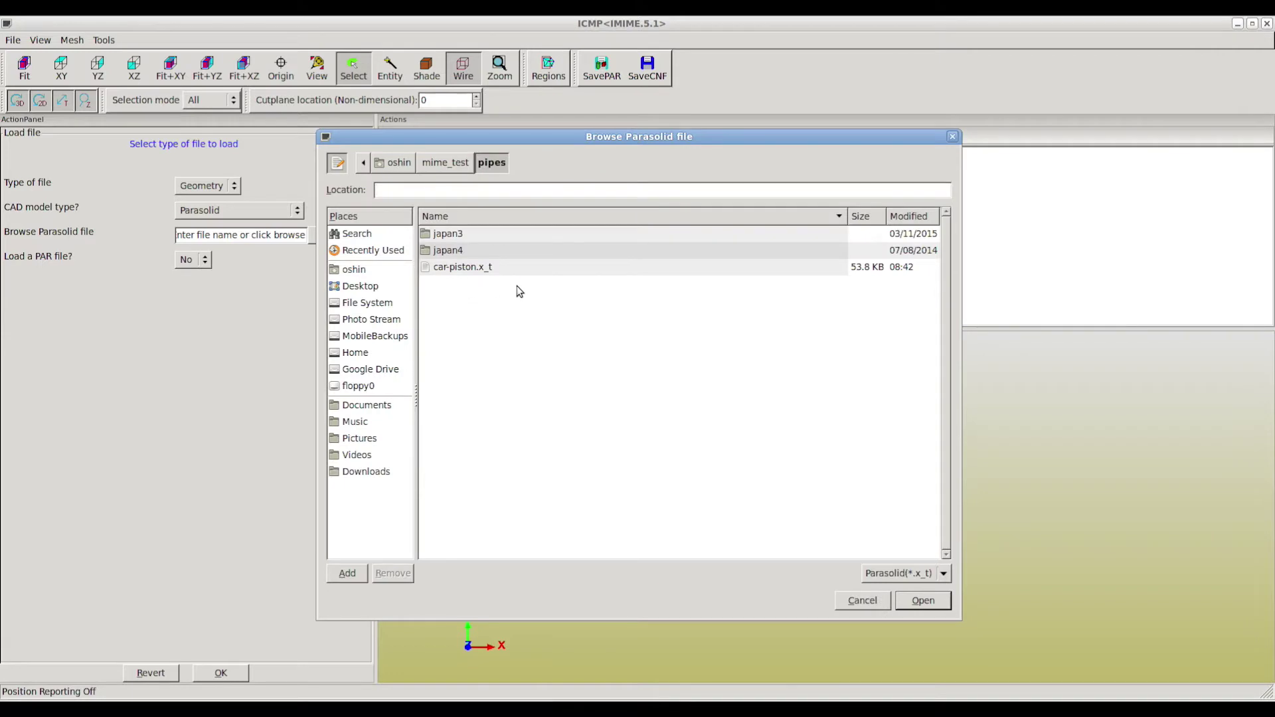
pyautogui.doubleClick(476, 267)
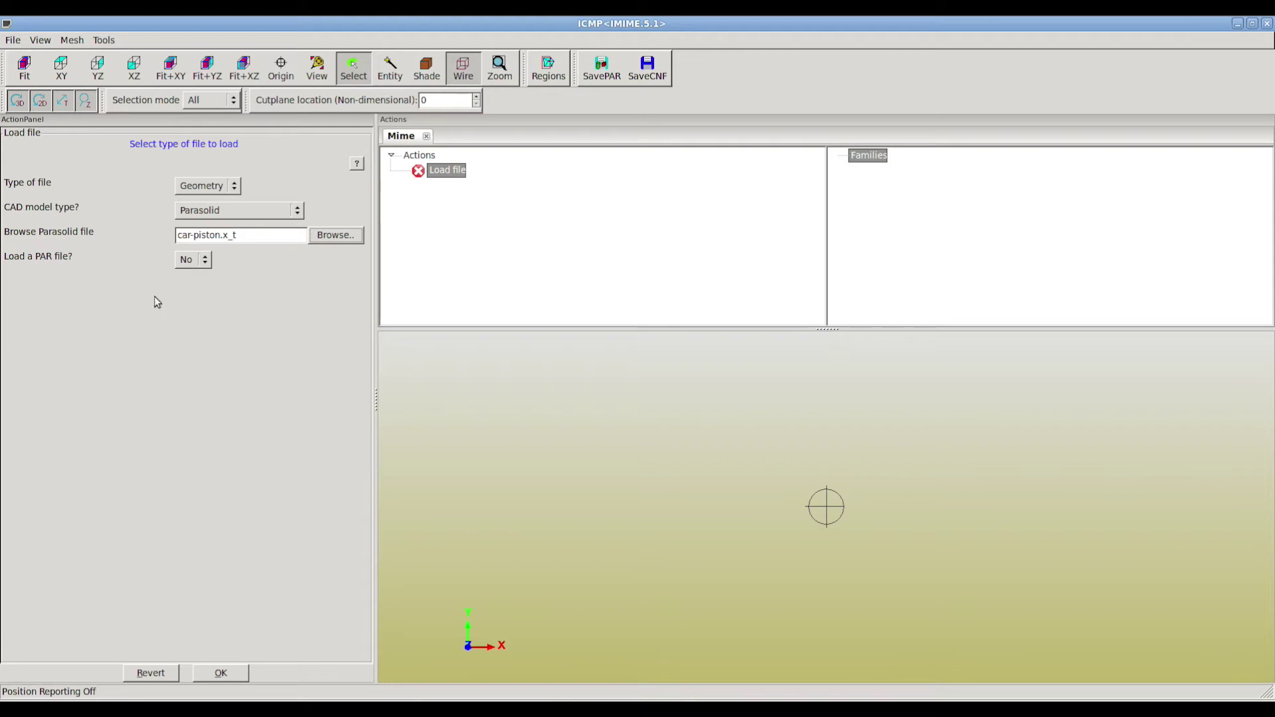
pyautogui.click(223, 672)
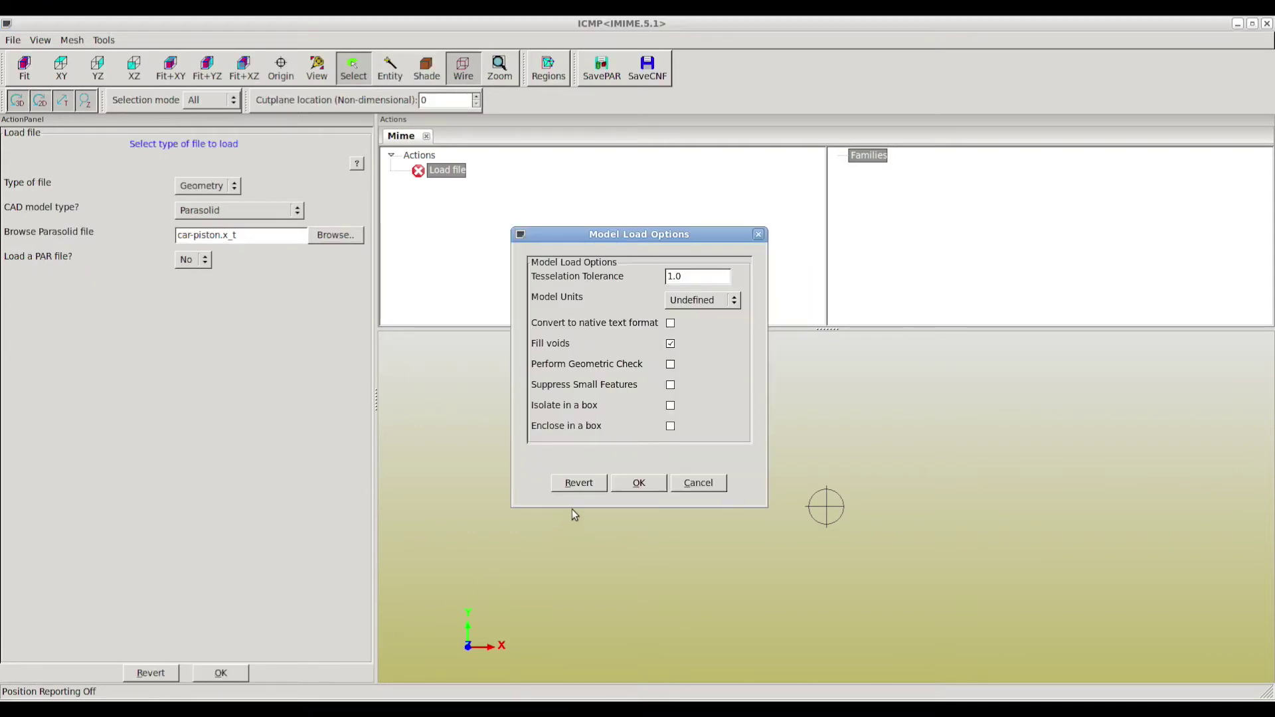
pyautogui.click(639, 483)
# Pick the long cylinder's side wall on its own and clear the selection, repeating this once more
pyautogui.moveTo(746, 535); pyautogui.dragTo(790, 620)
pyautogui.moveTo(778, 505); pyautogui.dragTo(967, 685)
pyautogui.moveTo(872, 599); pyautogui.dragTo(783, 518)
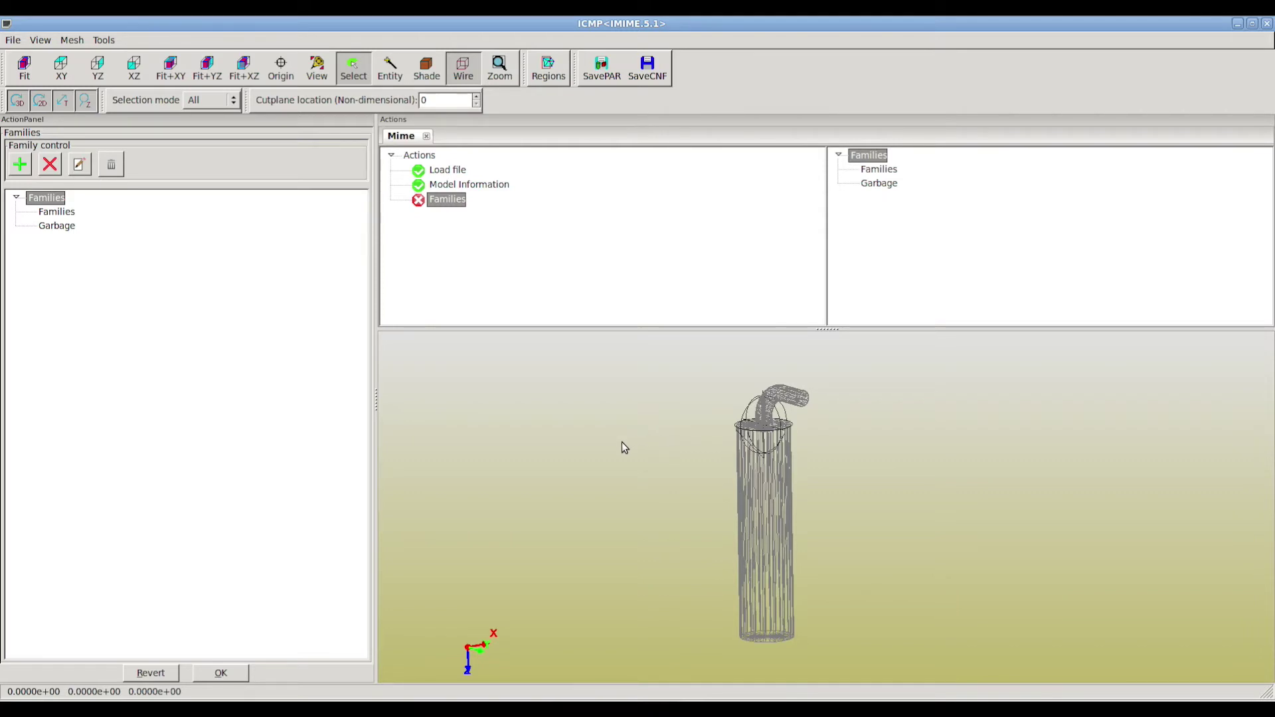
pyautogui.click(773, 509)
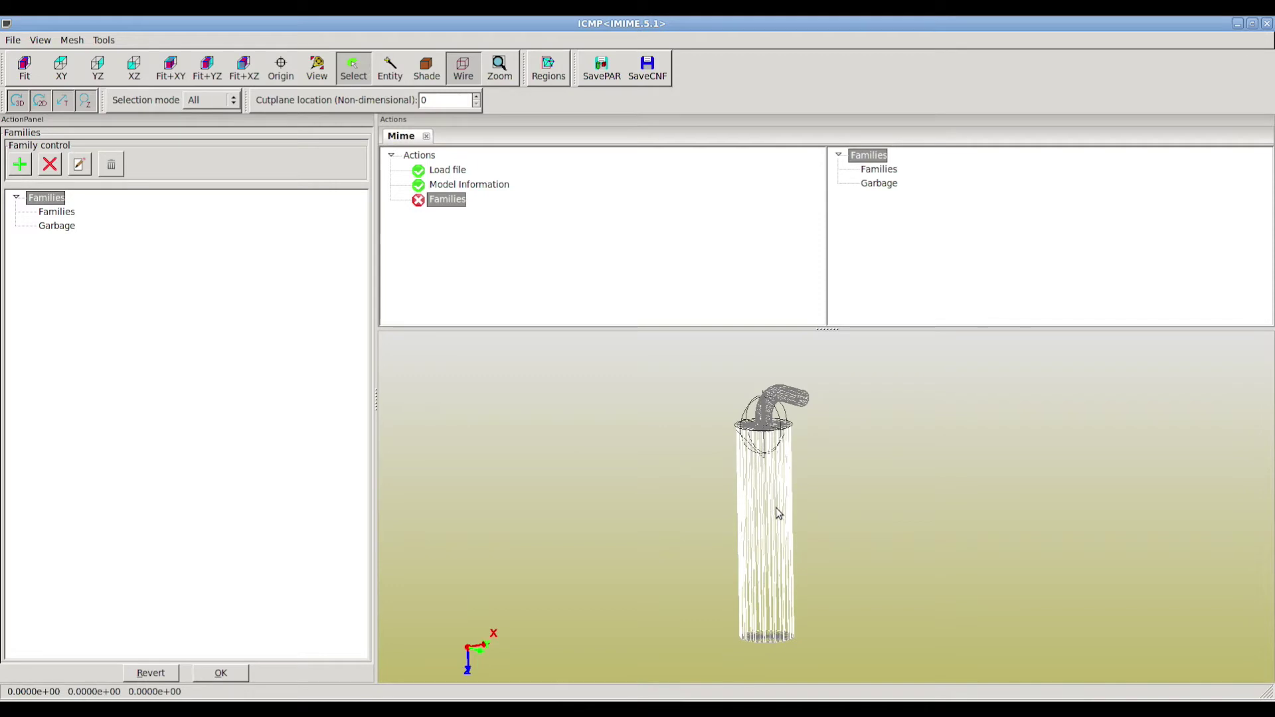
pyautogui.click(830, 506)
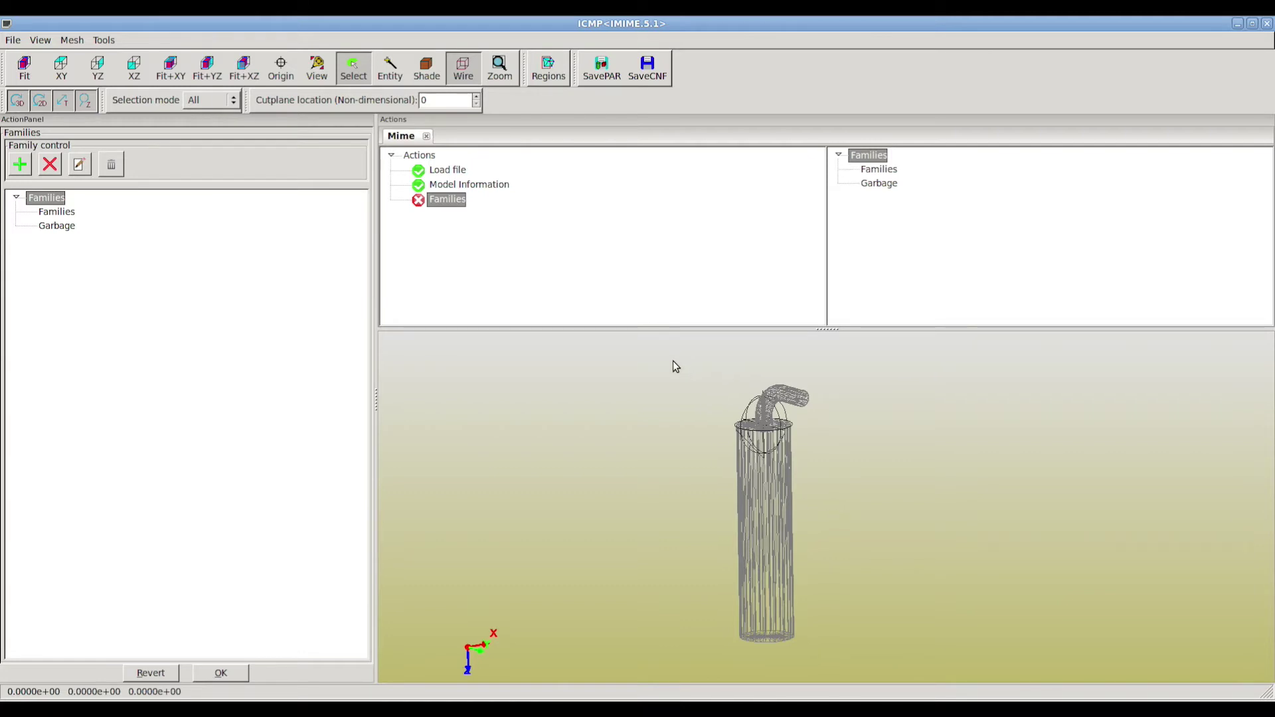
pyautogui.click(773, 508)
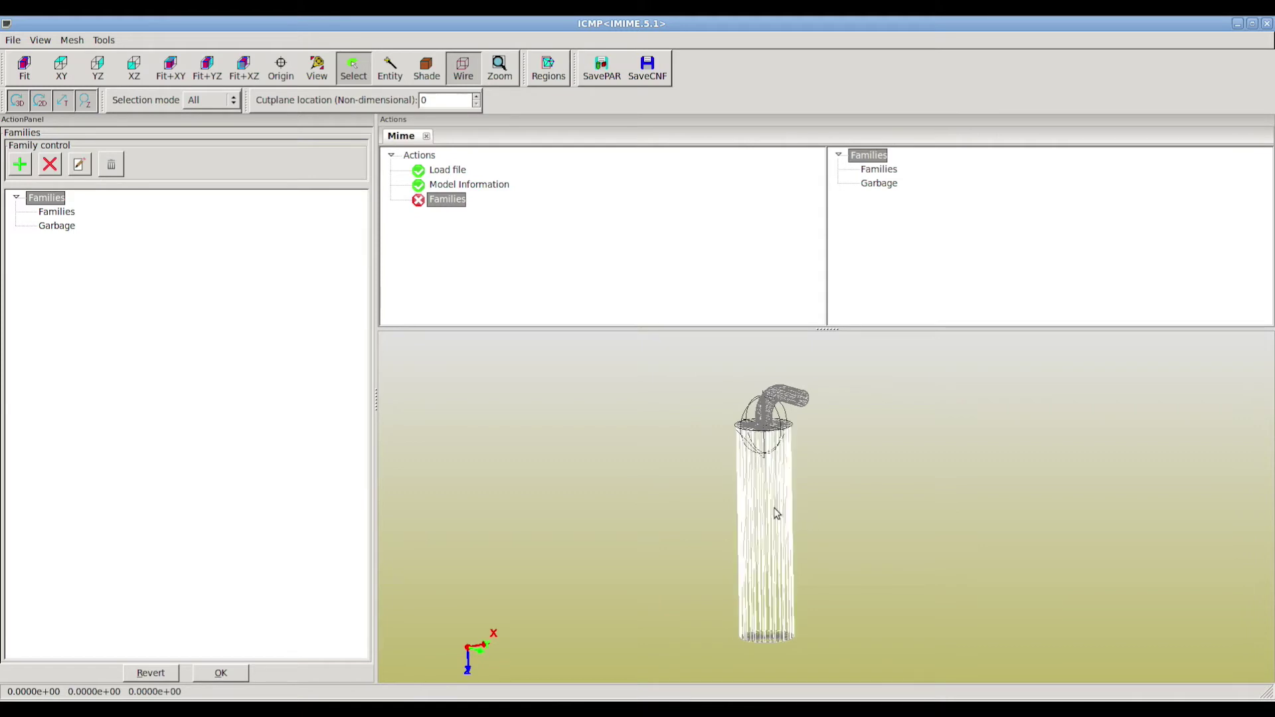
pyautogui.click(827, 513)
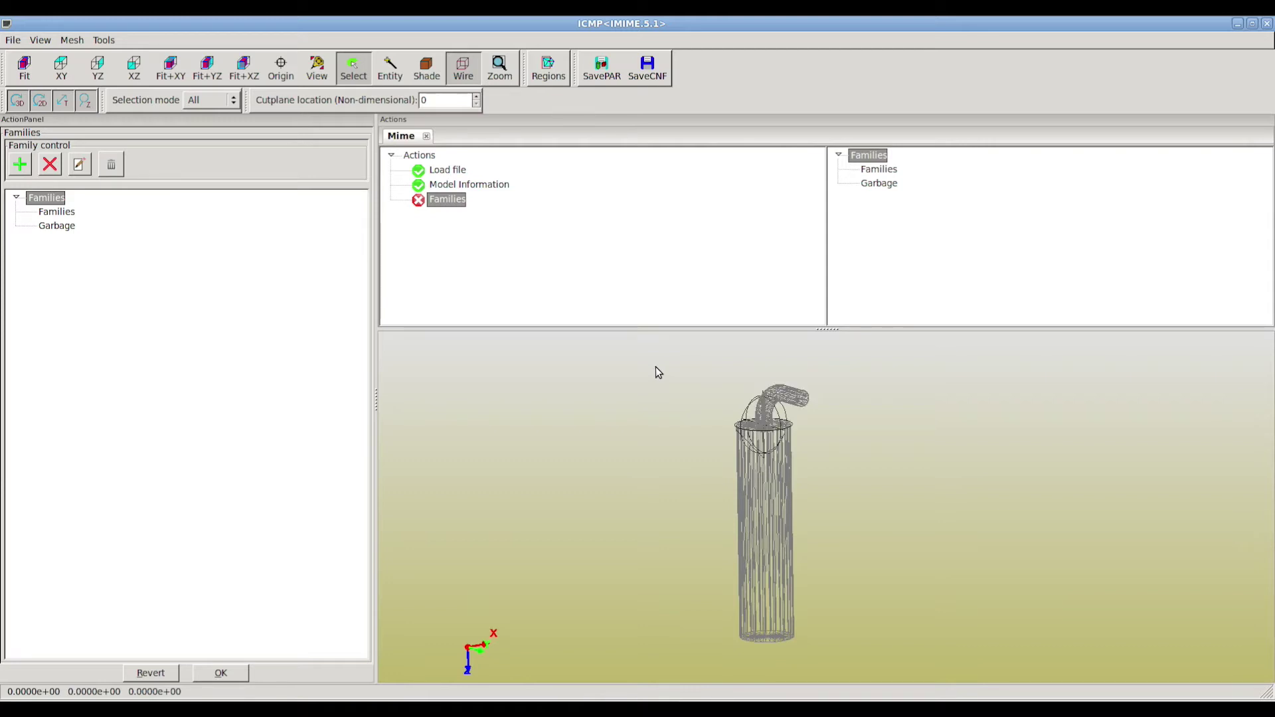
# Try box-selecting the model's upper part with the bent pipe in both directions, and clear the selection
pyautogui.moveTo(655, 367); pyautogui.dragTo(882, 471)
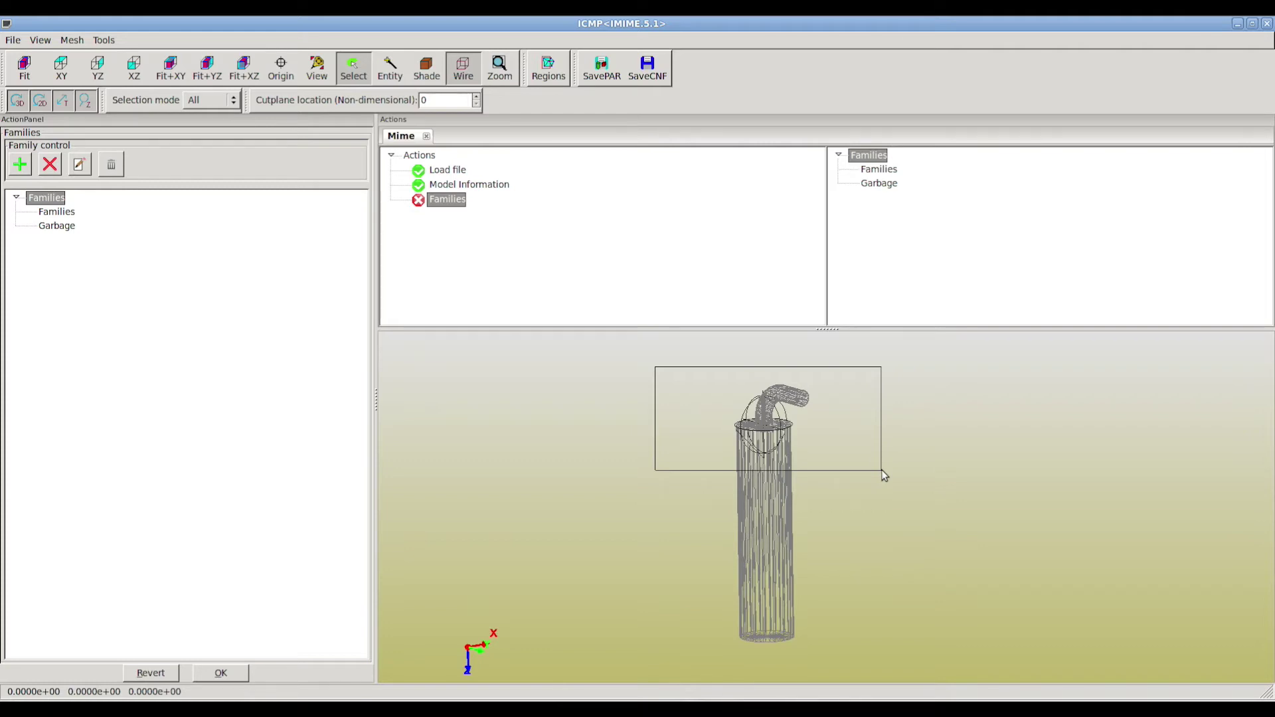
pyautogui.moveTo(882, 470); pyautogui.dragTo(882, 470)
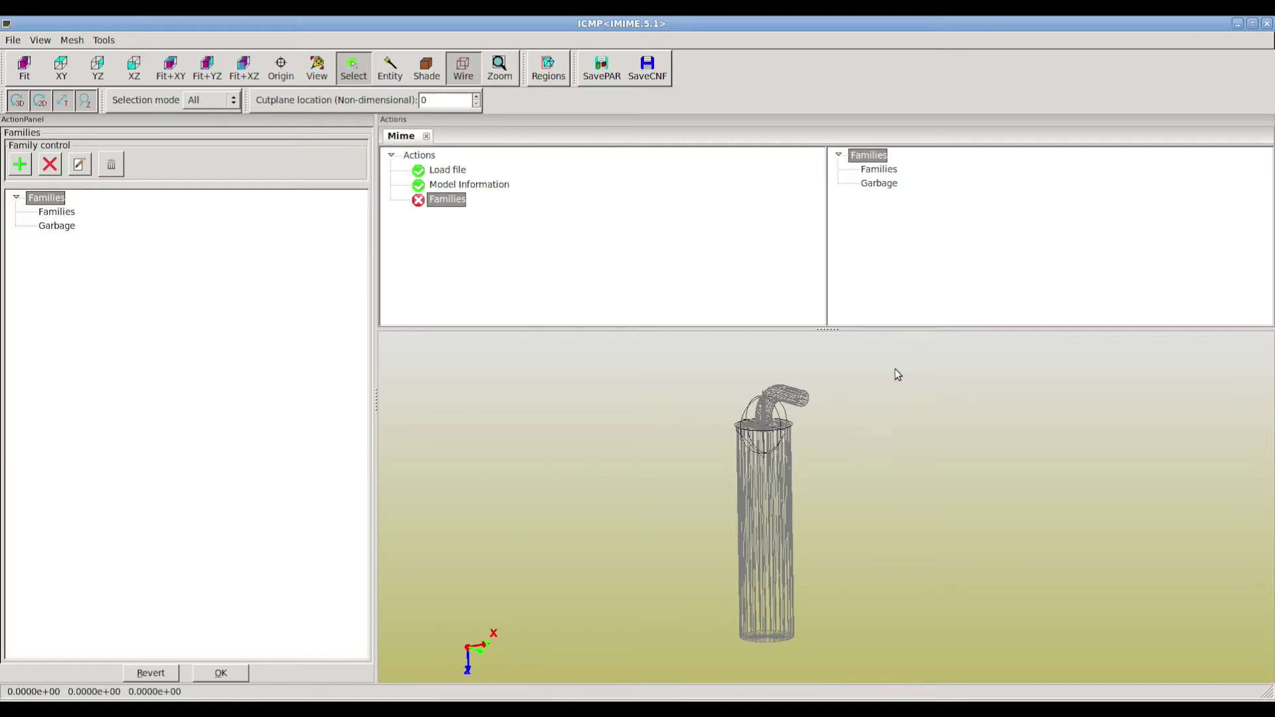
pyautogui.moveTo(894, 370); pyautogui.dragTo(651, 470)
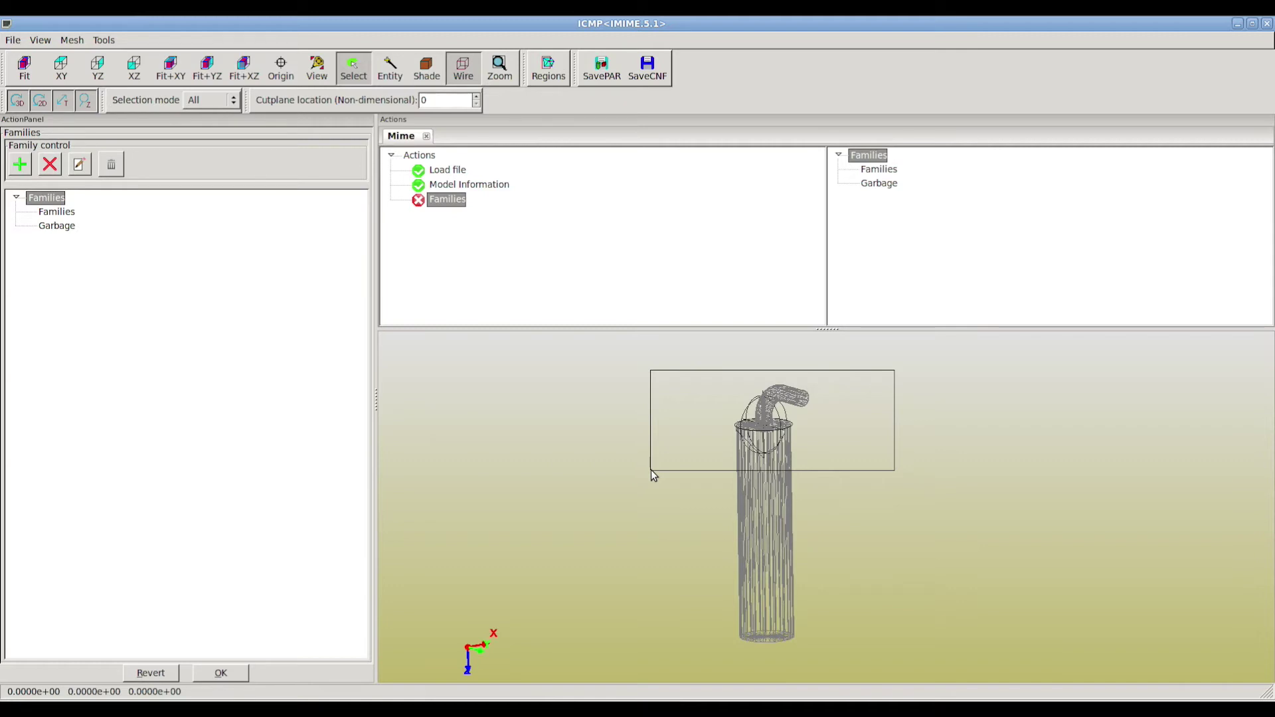
pyautogui.moveTo(650, 470); pyautogui.dragTo(651, 470)
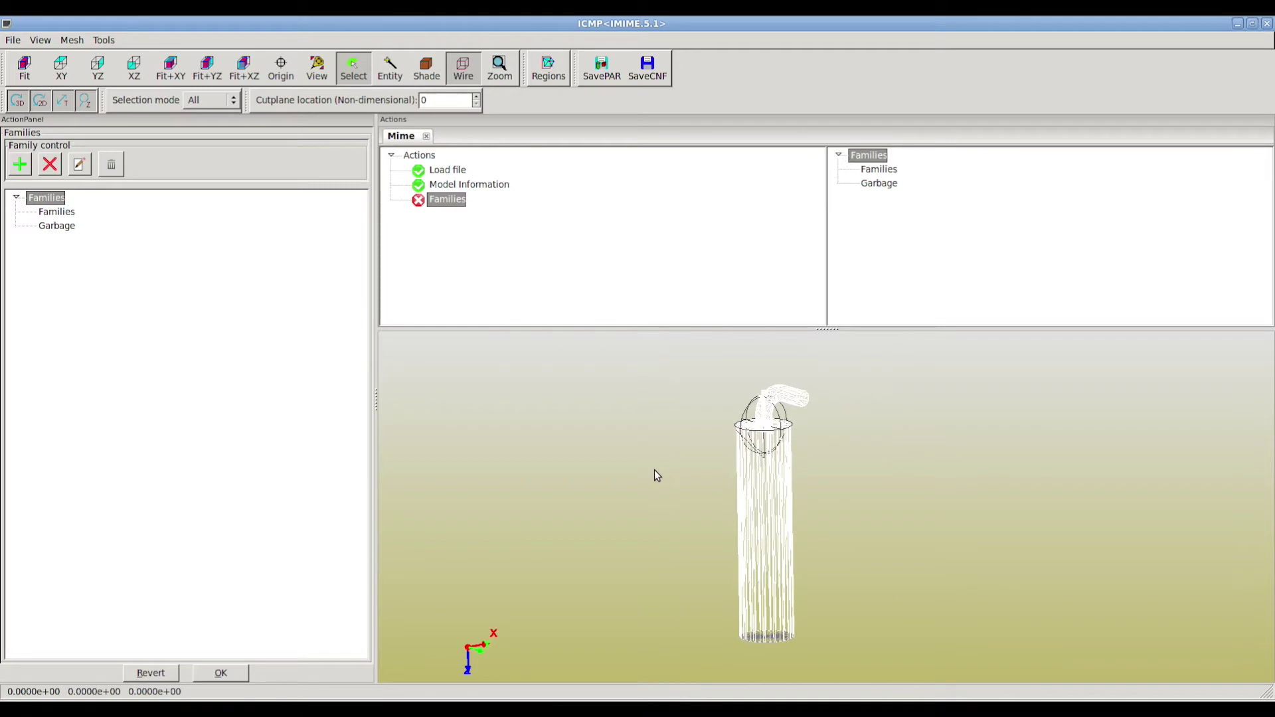
pyautogui.click(870, 481)
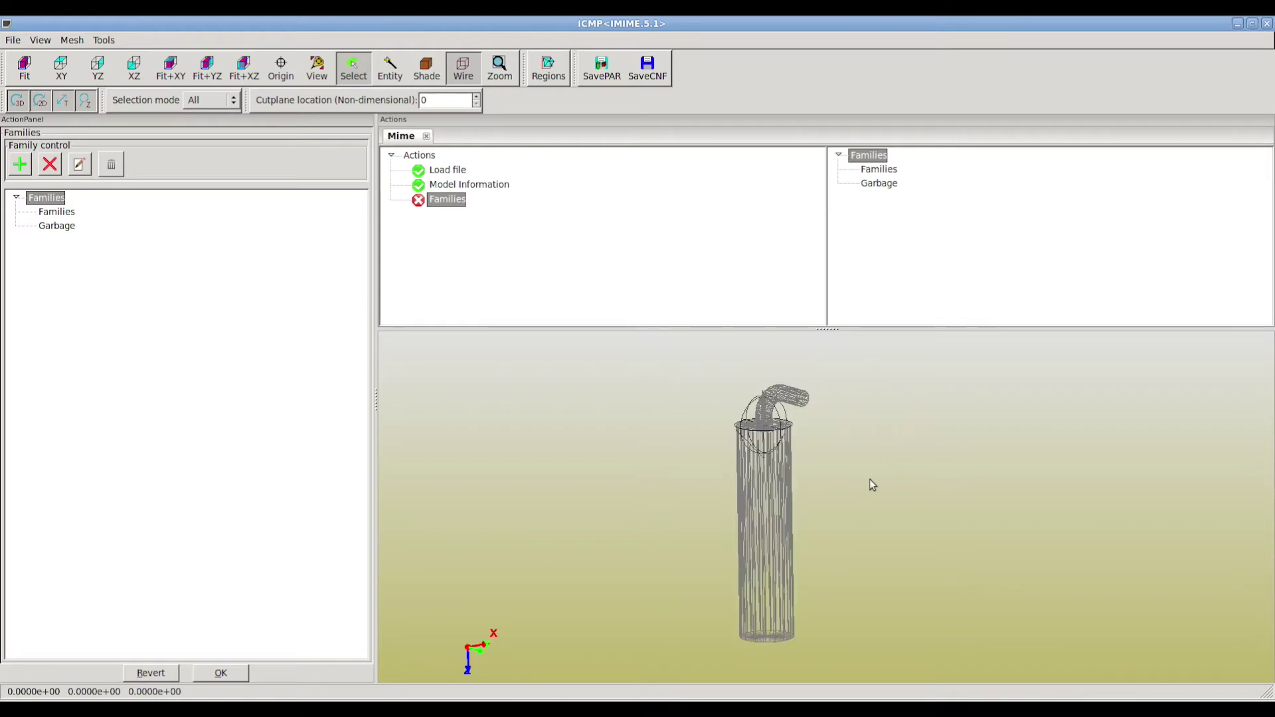
# Try a crossing box selection around the open end and elbow of the bent pipe
pyautogui.scroll(5, 828, 516)
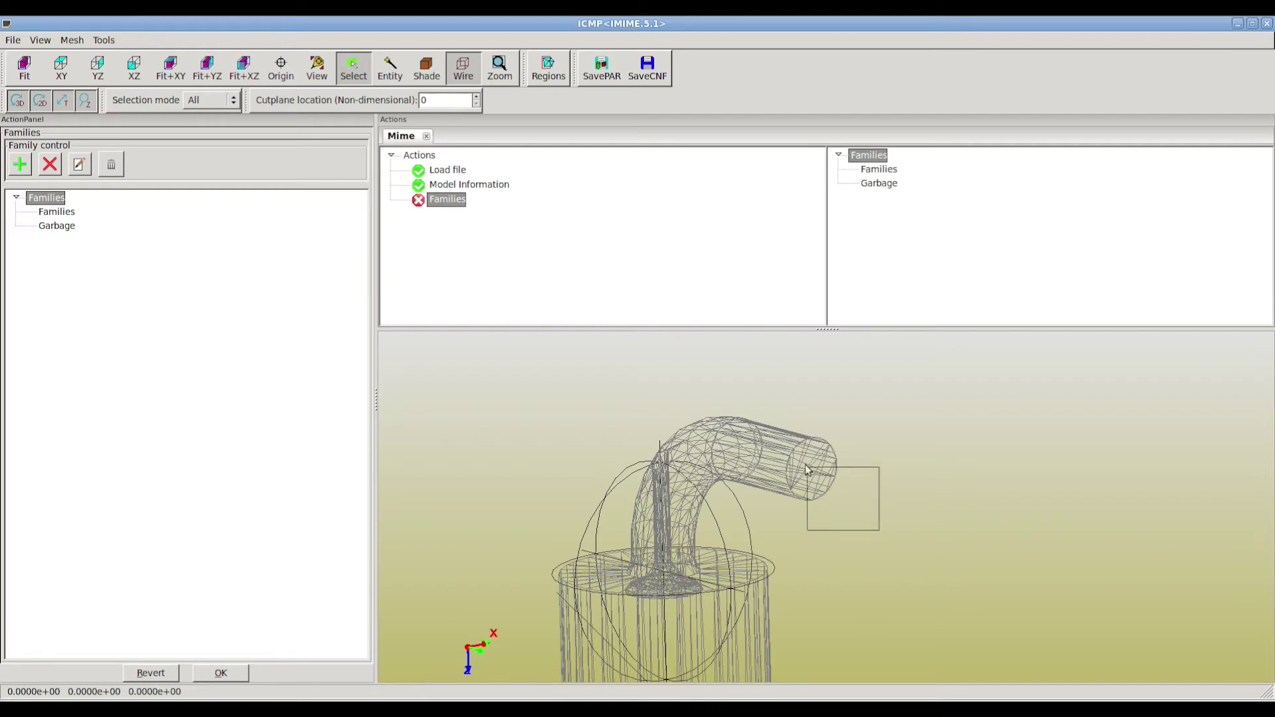
pyautogui.moveTo(807, 469); pyautogui.dragTo(682, 382)
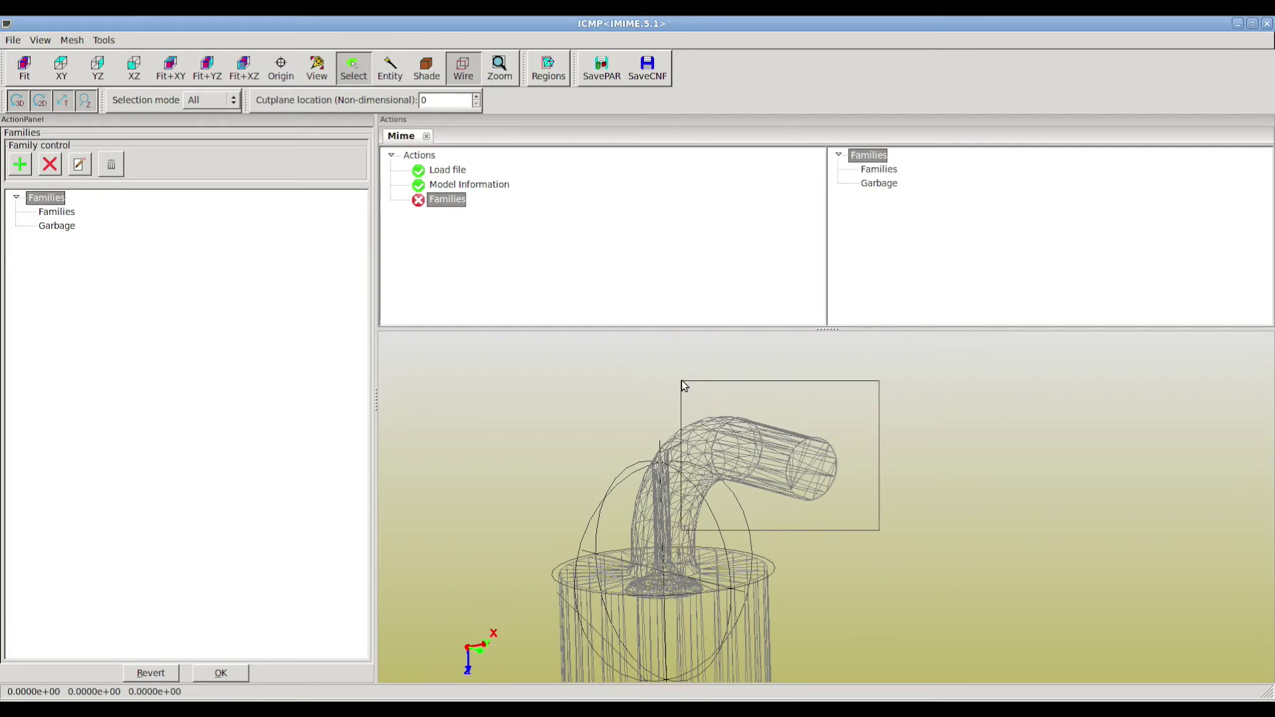
pyautogui.moveTo(682, 383); pyautogui.dragTo(683, 383)
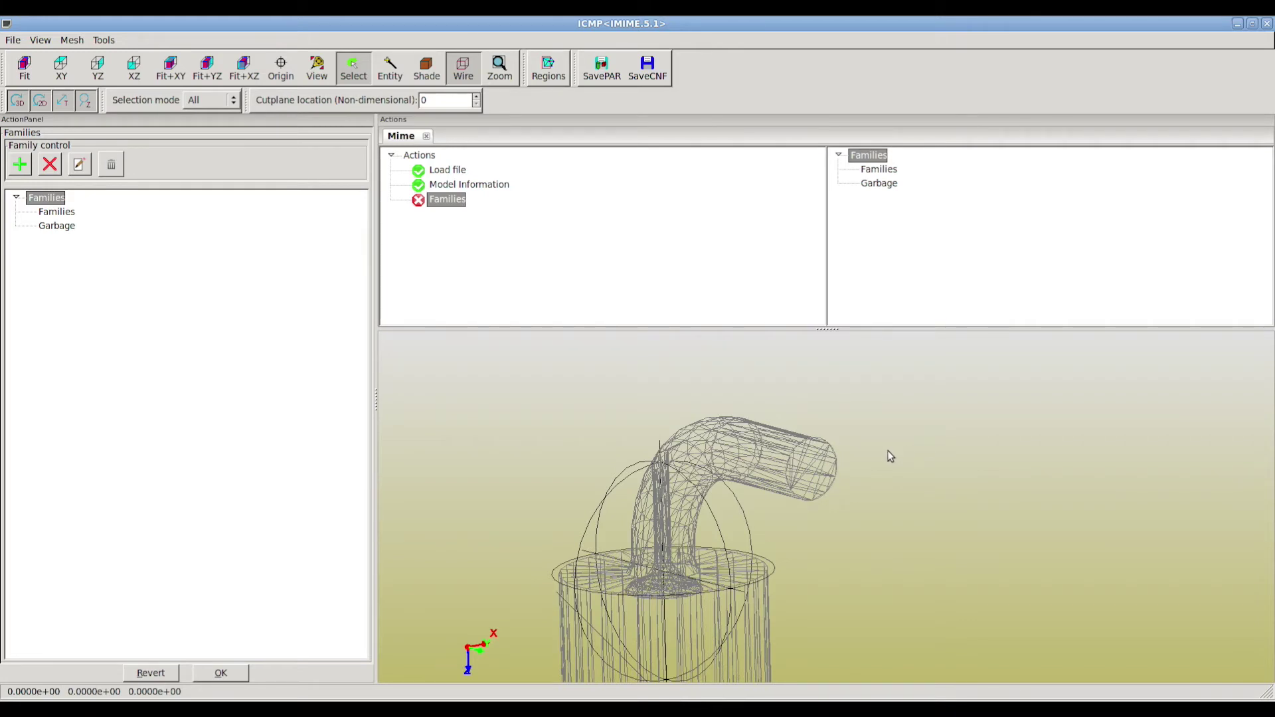
# Create a family from the end face of the bent pipe and name it Inflow
pyautogui.moveTo(880, 433); pyautogui.dragTo(862, 508)
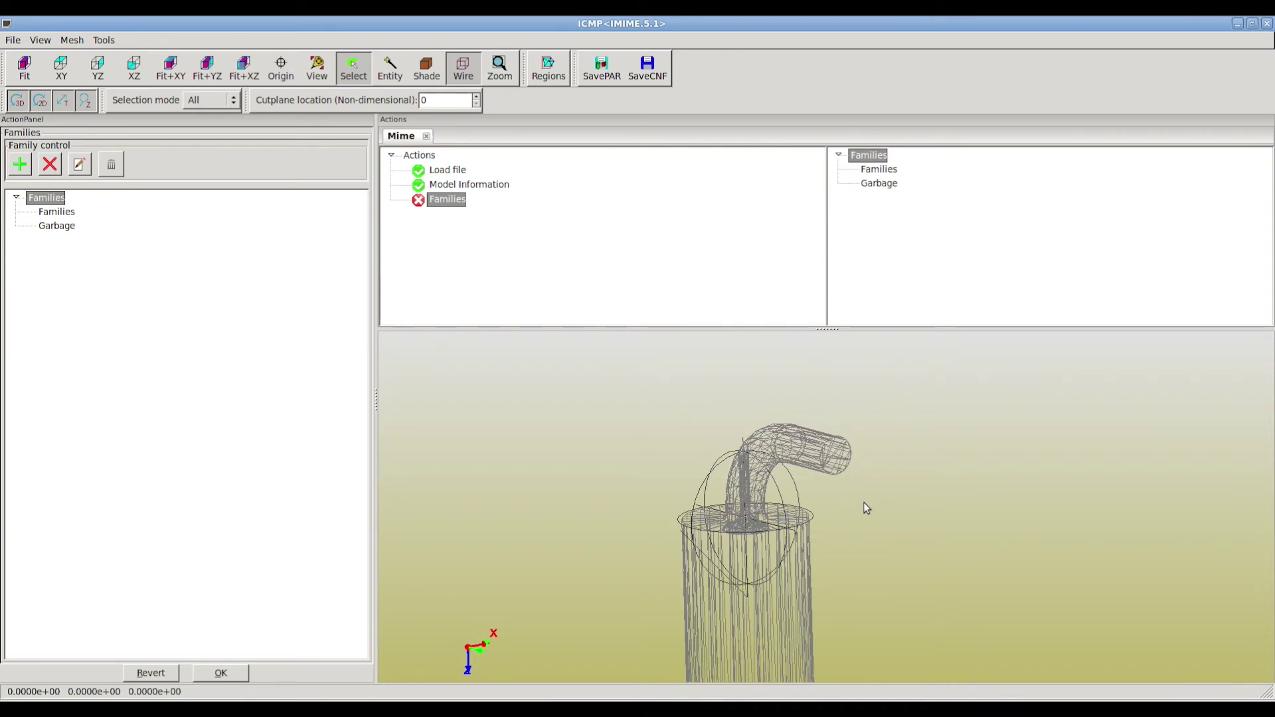
pyautogui.moveTo(868, 474); pyautogui.dragTo(803, 478)
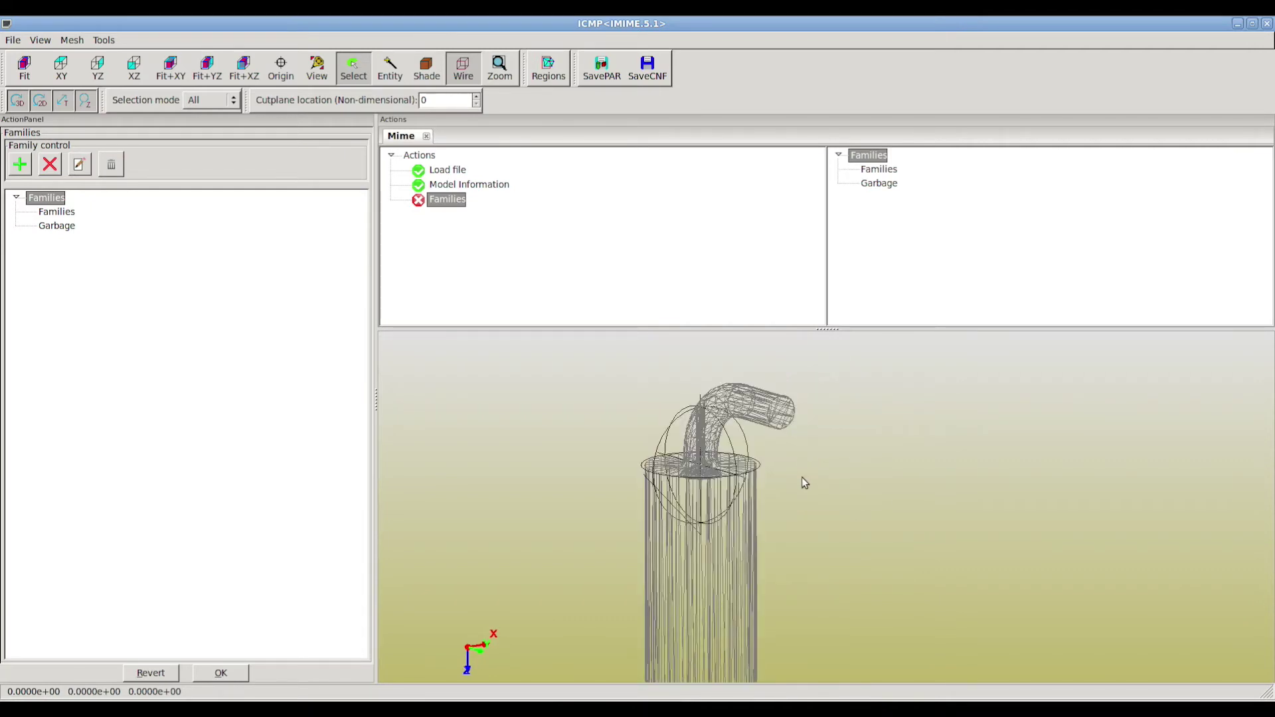
pyautogui.moveTo(800, 481)
pyautogui.mouseDown()
pyautogui.moveTo(791, 417)
pyautogui.moveTo(788, 441)
pyautogui.moveTo(819, 447)
pyautogui.moveTo(786, 469)
pyautogui.moveTo(823, 417)
pyautogui.moveTo(798, 459)
pyautogui.mouseUp()
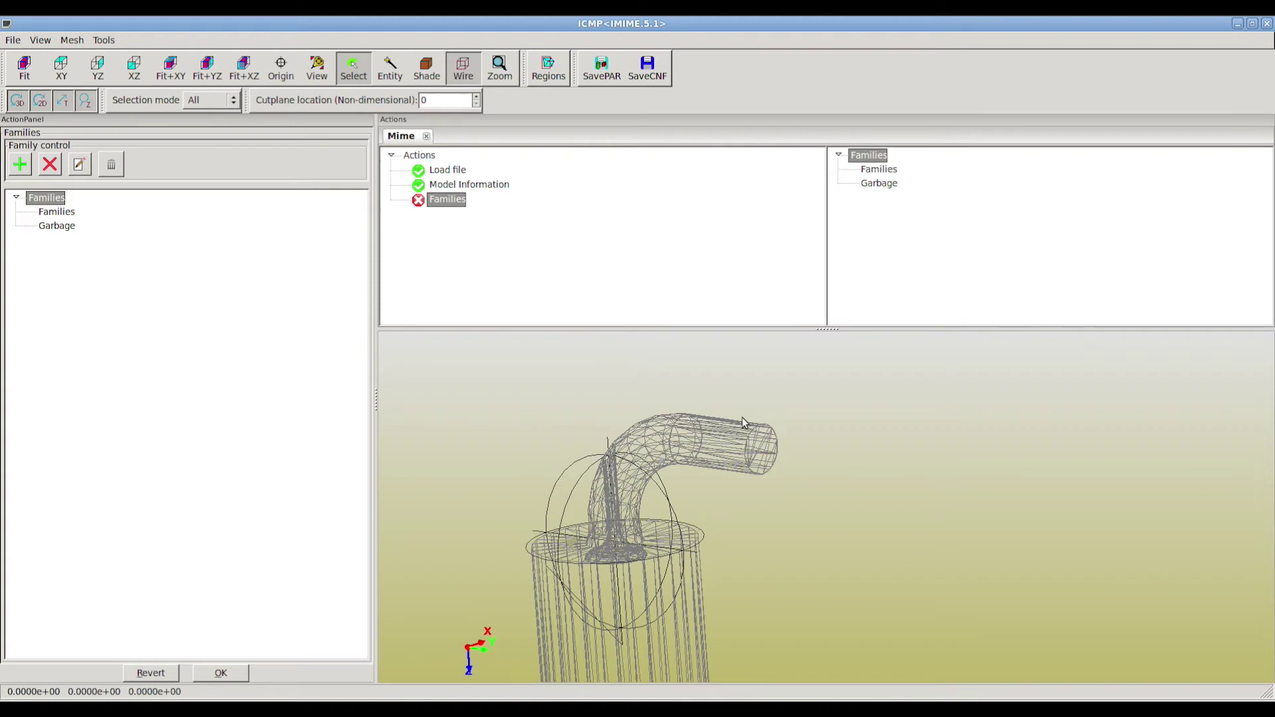
pyautogui.moveTo(729, 412); pyautogui.dragTo(818, 499)
pyautogui.moveTo(530, 405); pyautogui.dragTo(63, 216)
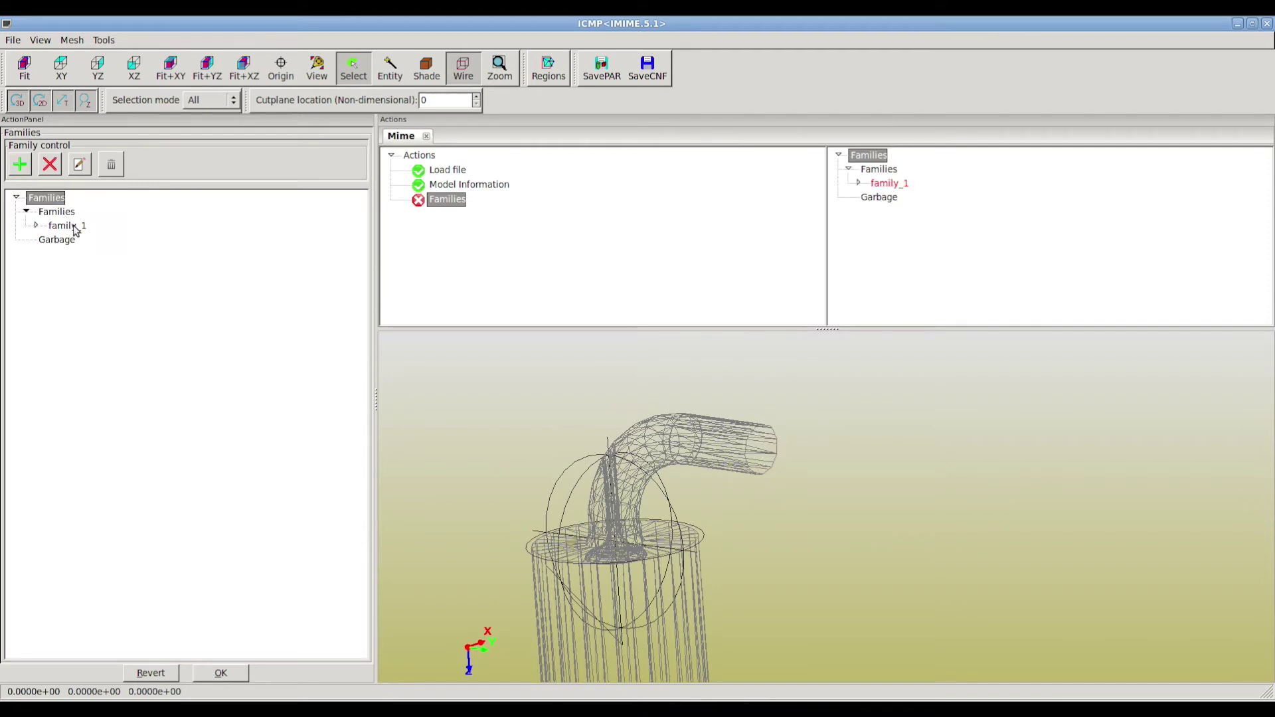
pyautogui.click(73, 226)
pyautogui.click(78, 226)
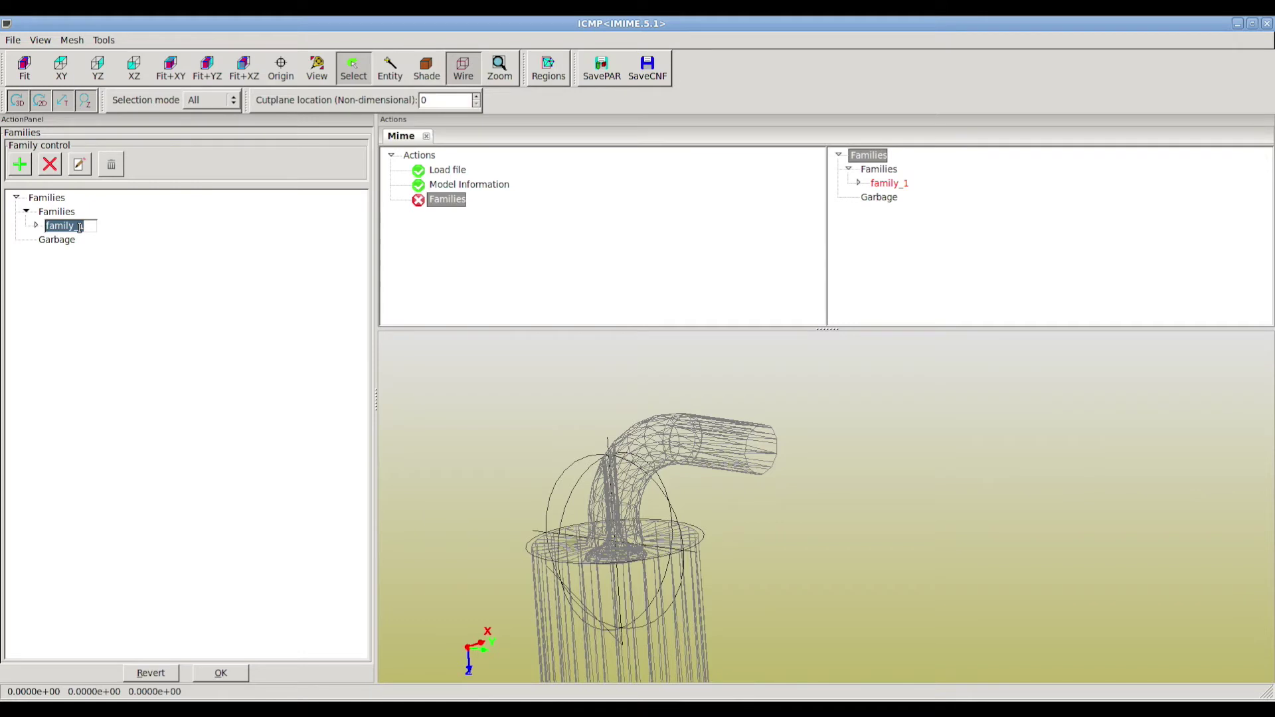
pyautogui.write('Inflow')
pyautogui.press('Return')
# Create a family from the end face of the long cylinder farthest from the bent pipe and name it Outflow
pyautogui.moveTo(750, 496); pyautogui.dragTo(768, 603, button='right')
pyautogui.moveTo(750, 525); pyautogui.dragTo(738, 369, button='middle')
pyautogui.moveTo(740, 411)
pyautogui.mouseDown(button='right')
pyautogui.moveTo(744, 540)
pyautogui.moveTo(633, 407)
pyautogui.mouseUp(button='right')
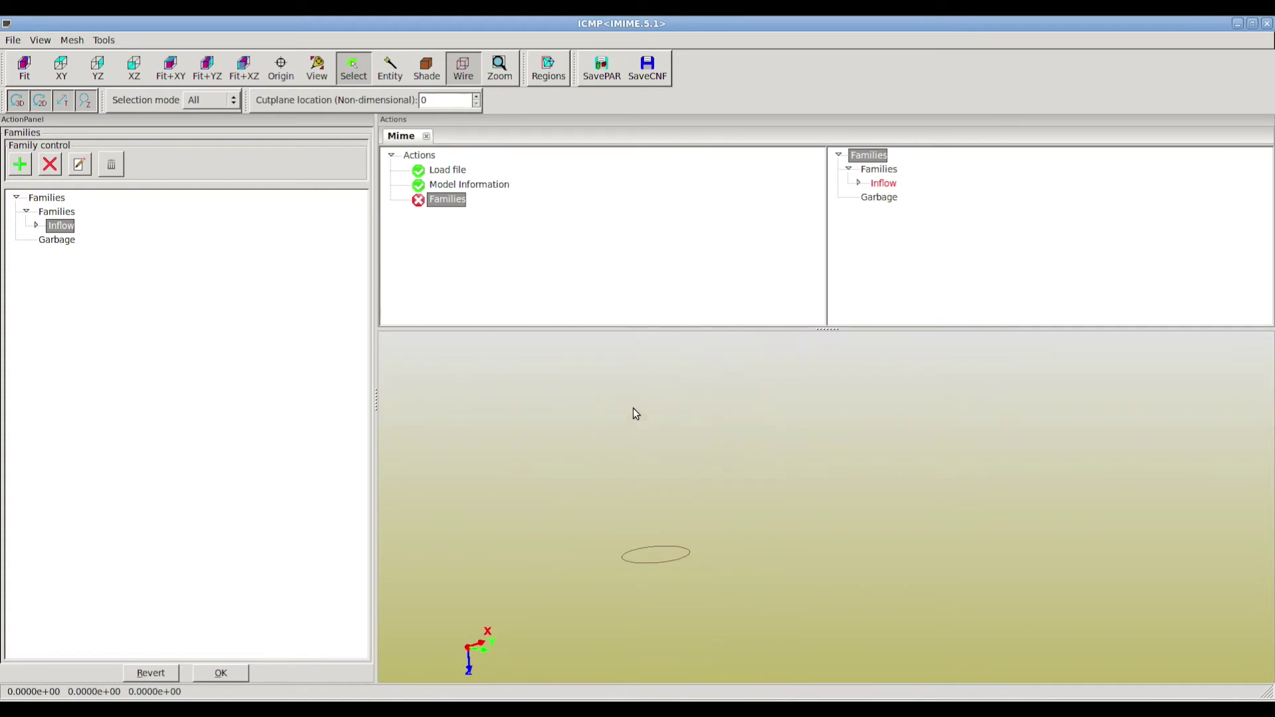
pyautogui.moveTo(666, 557); pyautogui.dragTo(742, 609)
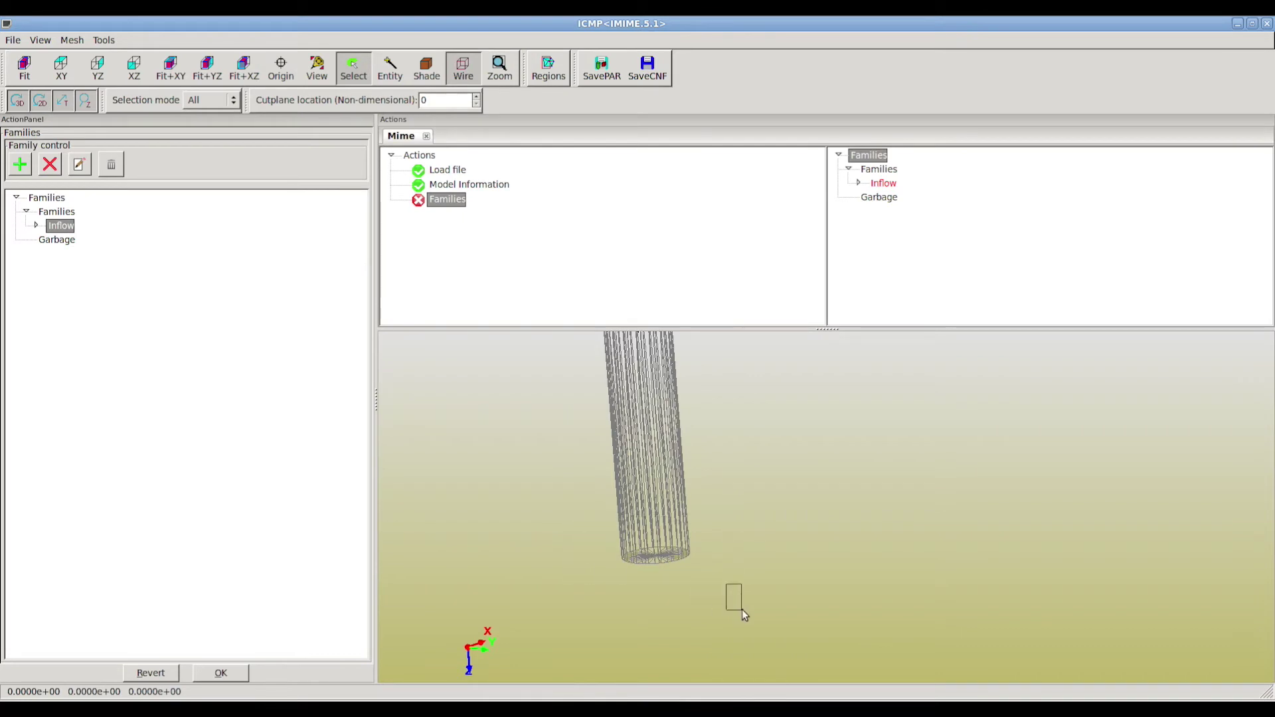
pyautogui.moveTo(638, 546); pyautogui.dragTo(787, 596)
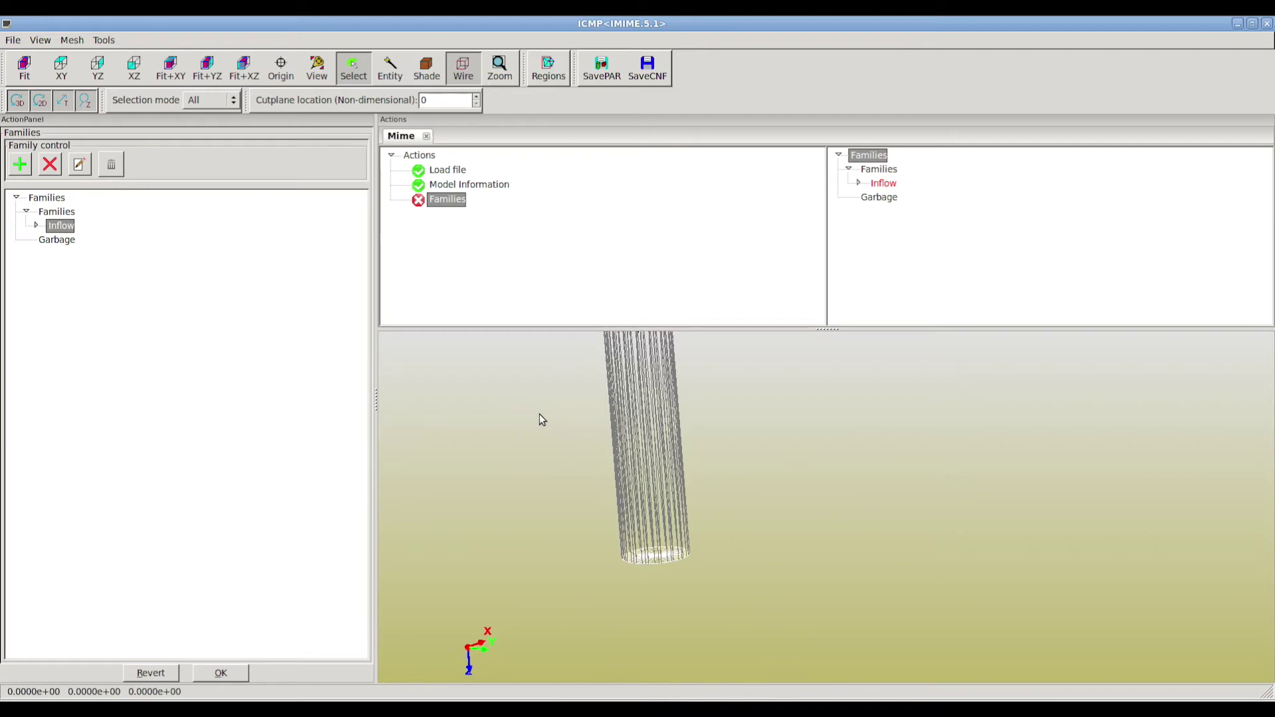
pyautogui.moveTo(514, 444); pyautogui.dragTo(63, 213)
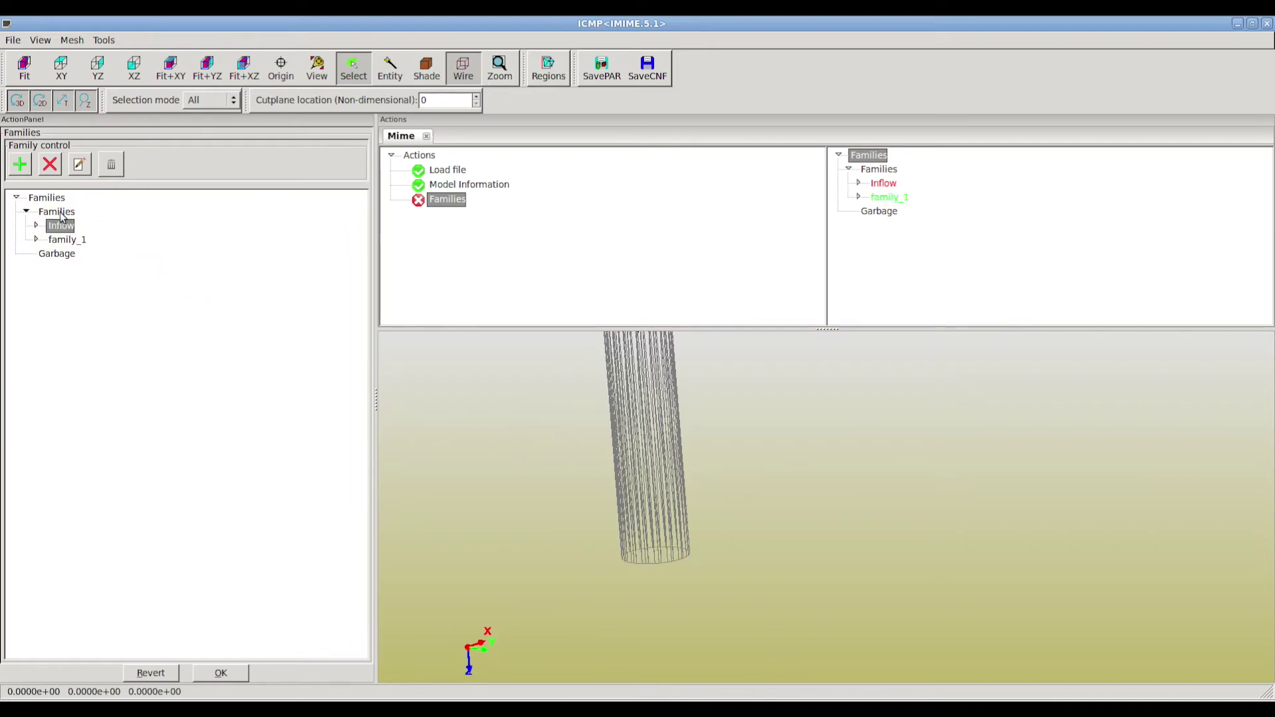
pyautogui.doubleClick(72, 241)
pyautogui.write('Outflow')
pyautogui.press('Return')
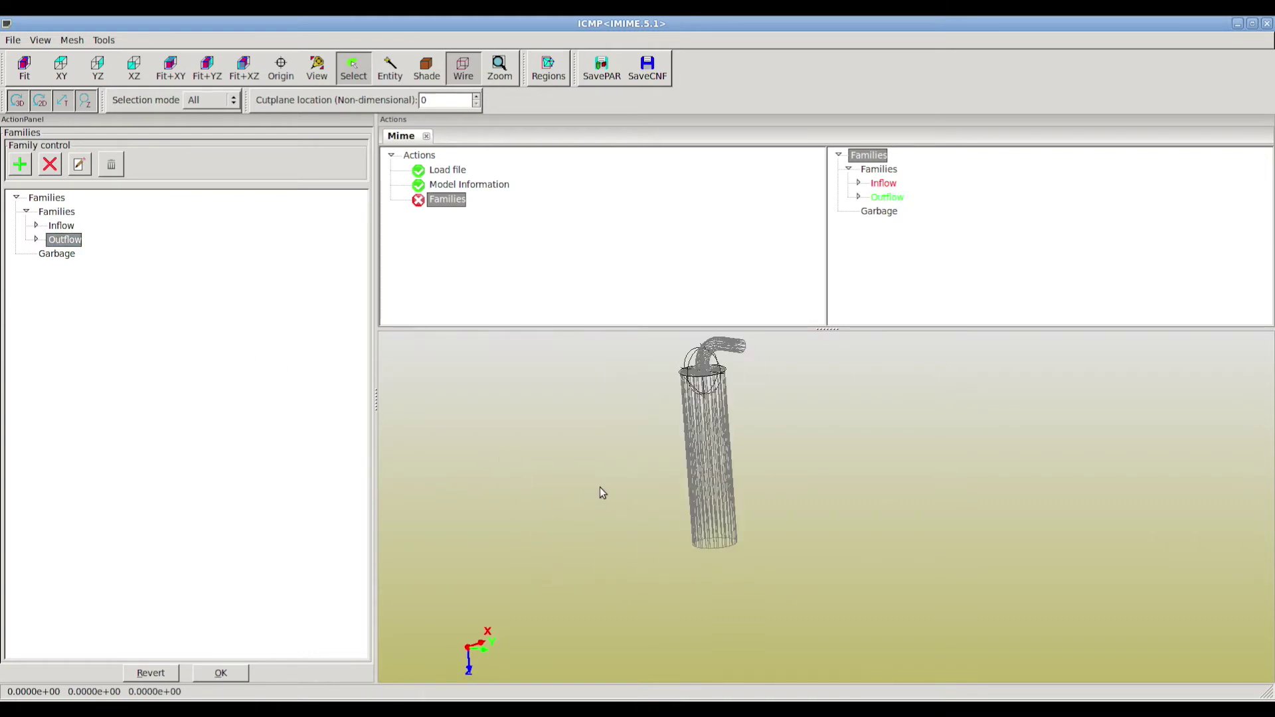
# Select the side wall of the long cylinder below the bent pipe
pyautogui.moveTo(598, 488); pyautogui.dragTo(541, 512, button='middle')
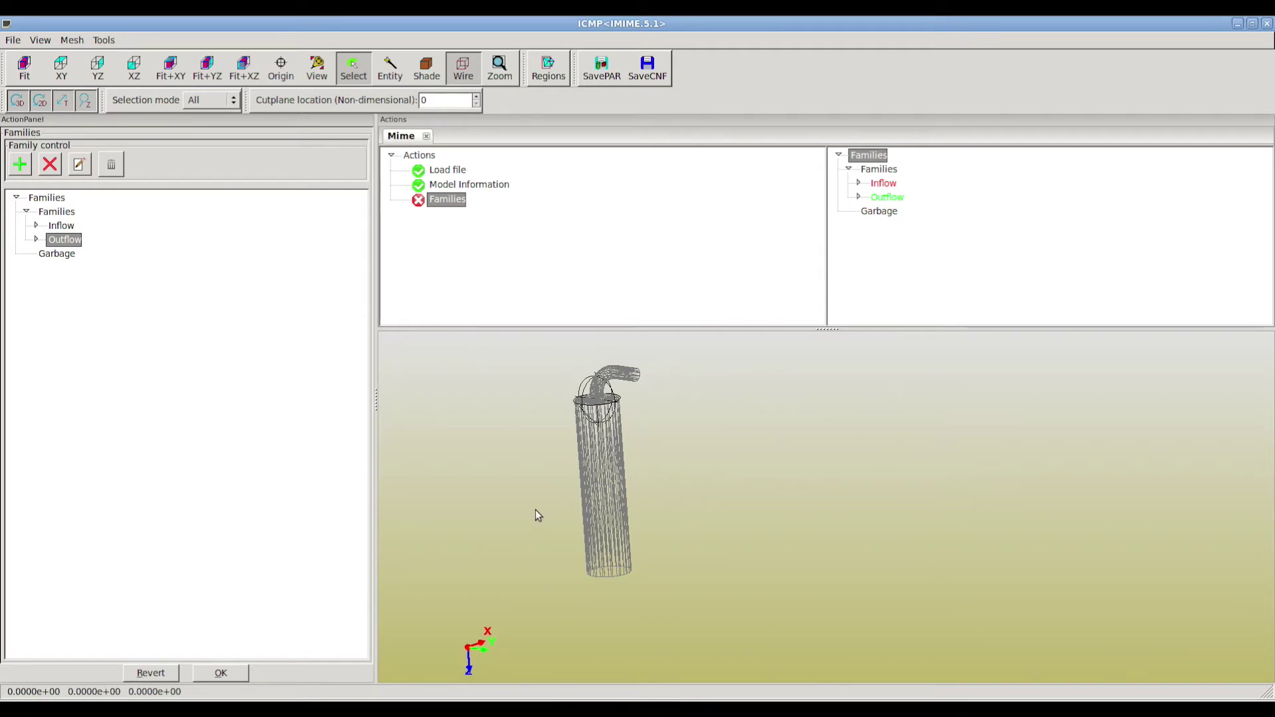
pyautogui.moveTo(615, 569); pyautogui.dragTo(647, 568, button='middle')
pyautogui.moveTo(659, 634); pyautogui.dragTo(556, 565)
pyautogui.press('h')
pyautogui.moveTo(609, 503); pyautogui.dragTo(537, 619, button='middle')
pyautogui.scroll(2, 621, 570)
pyautogui.moveTo(535, 568); pyautogui.dragTo(704, 549, button='middle')
pyautogui.scroll(2, 665, 520)
pyautogui.moveTo(593, 615); pyautogui.dragTo(744, 550, button='middle')
pyautogui.moveTo(744, 550); pyautogui.dragTo(714, 486, button='right')
pyautogui.moveTo(714, 486); pyautogui.dragTo(744, 572, button='middle')
pyautogui.moveTo(745, 574); pyautogui.dragTo(727, 532, button='right')
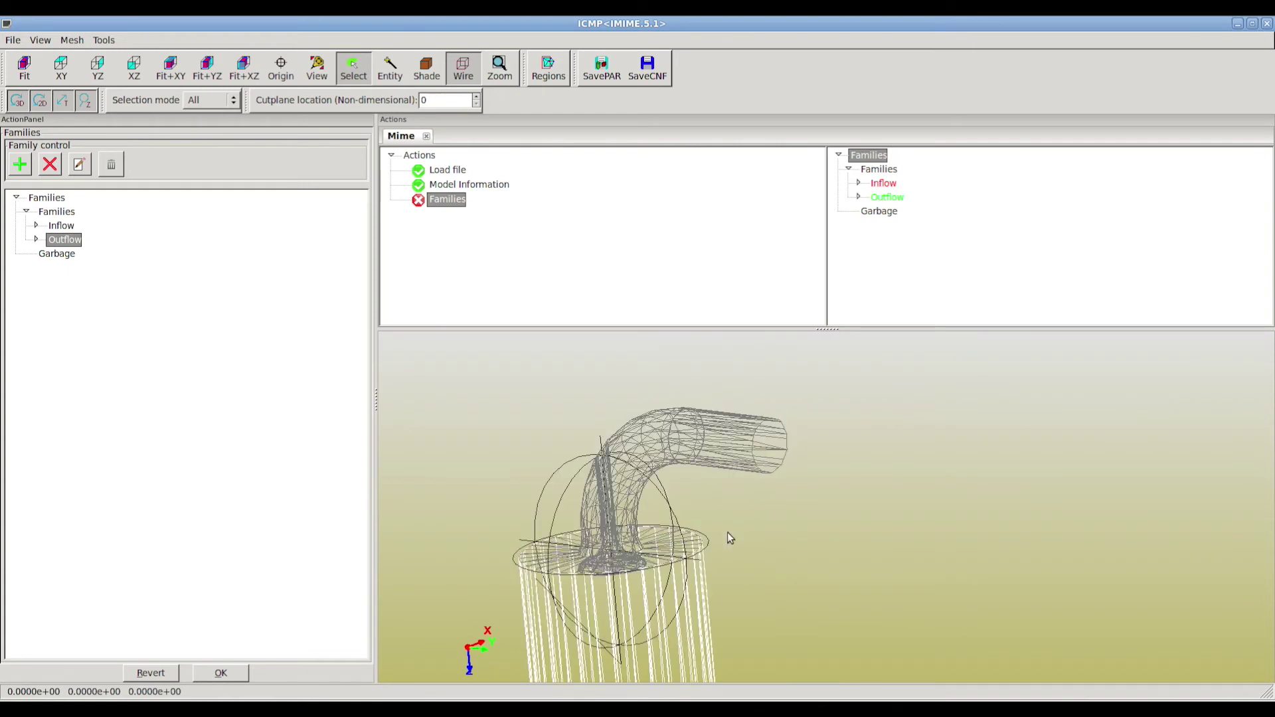
# Add the cylinder's annular face around the pipe to the selection, create a family from it and name it Tank
pyautogui.moveTo(717, 560); pyautogui.dragTo(715, 532, button='middle')
pyautogui.moveTo(715, 557)
pyautogui.mouseDown()
pyautogui.moveTo(698, 542)
pyautogui.moveTo(717, 573)
pyautogui.mouseUp()
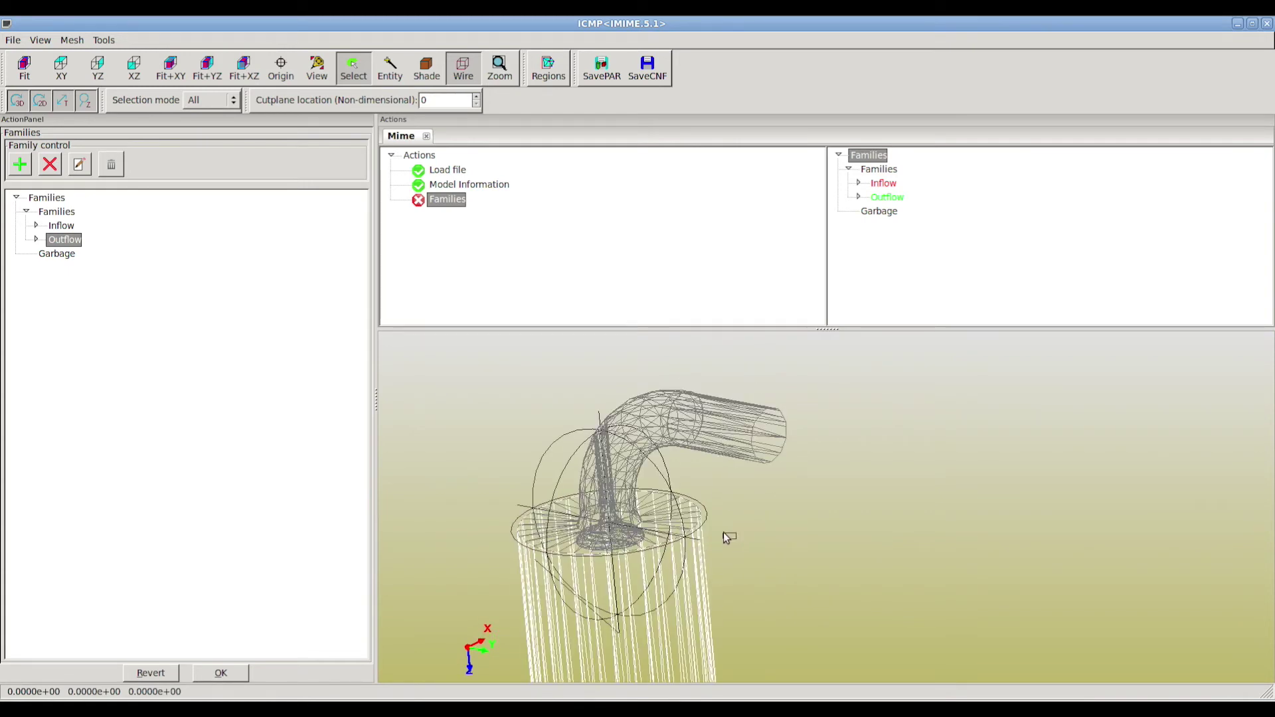
pyautogui.moveTo(687, 491); pyautogui.dragTo(688, 493)
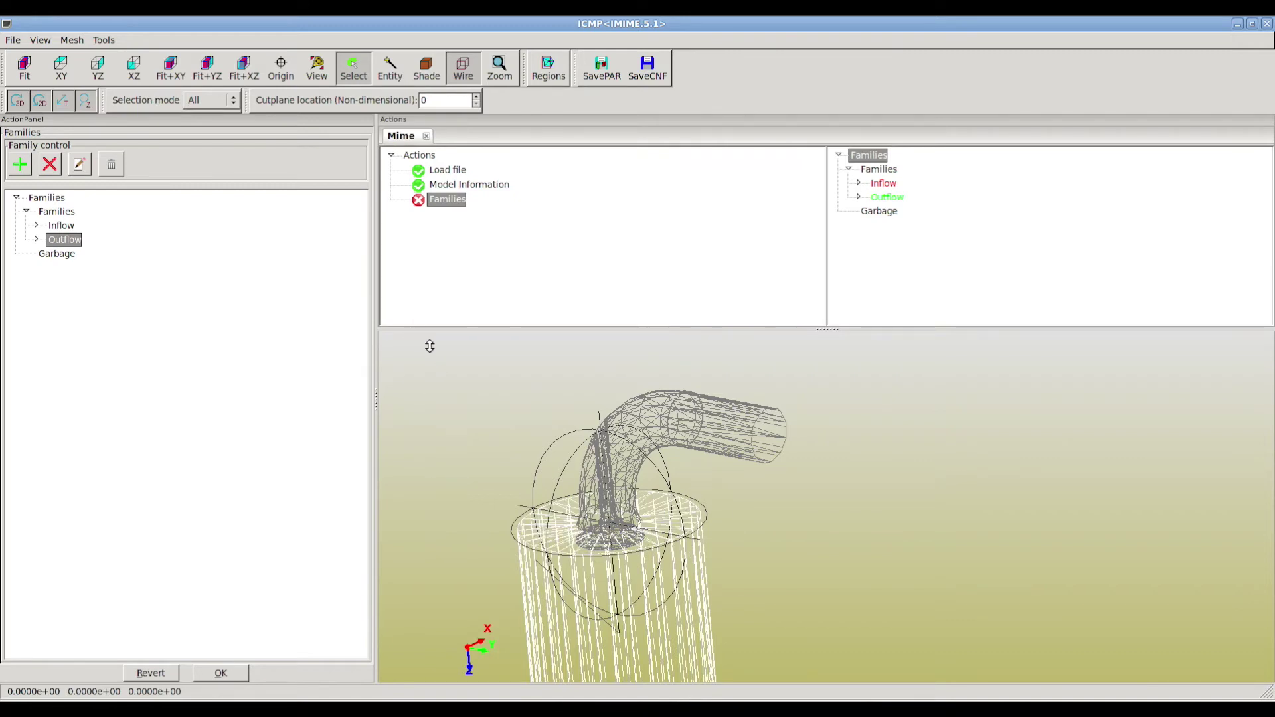
pyautogui.moveTo(449, 374); pyautogui.dragTo(73, 219)
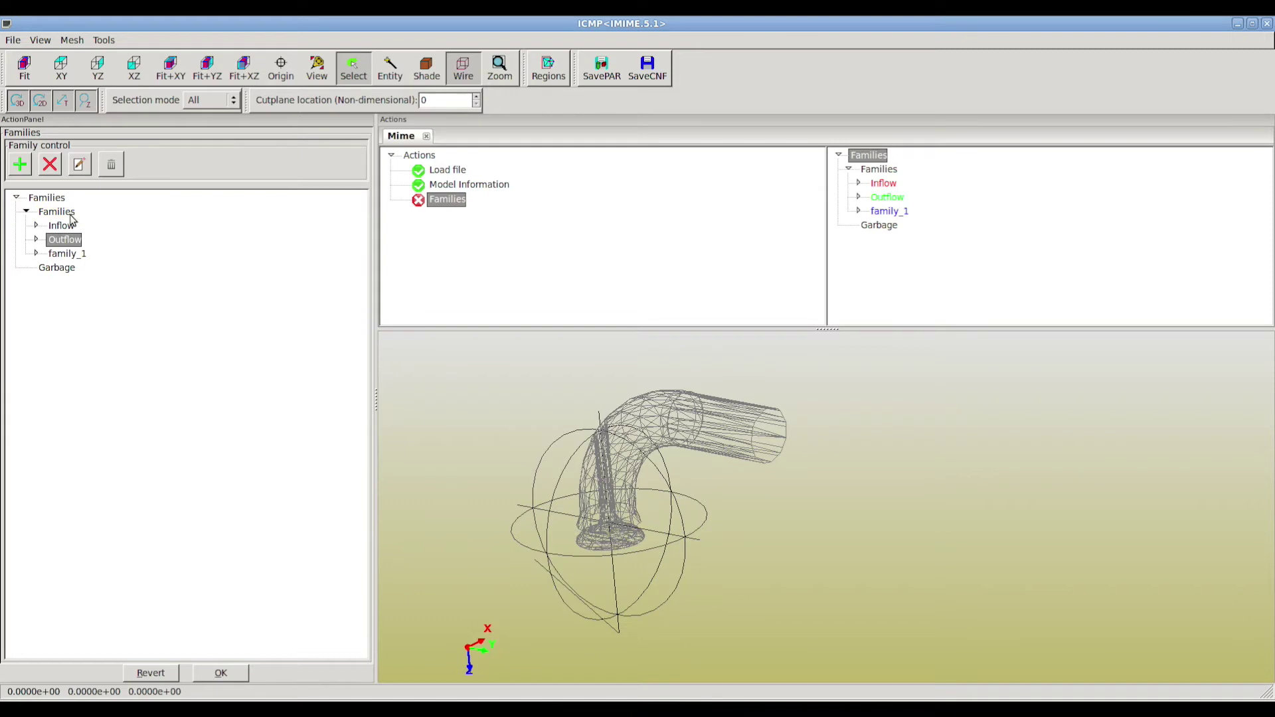
pyautogui.doubleClick(73, 255)
pyautogui.write('Tank')
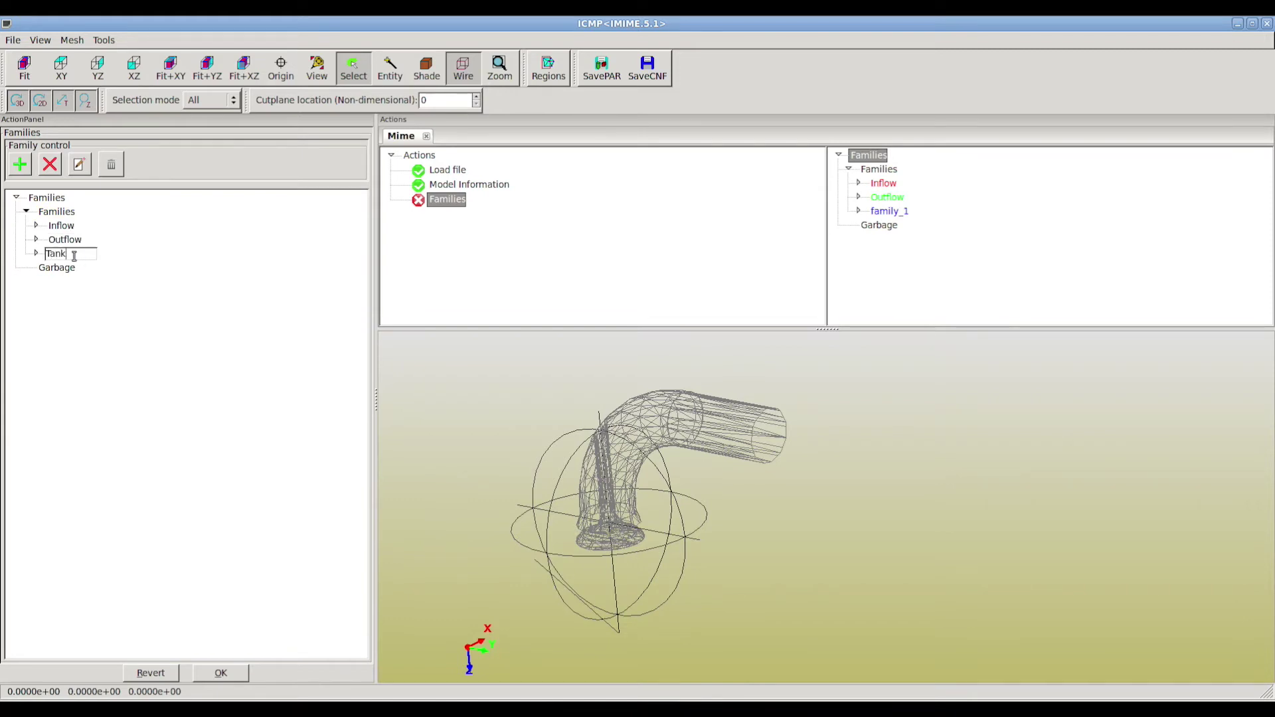
pyautogui.press('Return')
# Select all surfaces of the bent pipe, from its flared end at the cylinder to its straight end, excluding the valve-shaped body inside
pyautogui.moveTo(799, 479); pyautogui.dragTo(667, 391)
pyautogui.moveTo(663, 503); pyautogui.dragTo(678, 478, button='right')
pyautogui.moveTo(678, 478); pyautogui.dragTo(816, 395, button='middle')
pyautogui.moveTo(816, 396); pyautogui.dragTo(768, 336, button='right')
pyautogui.moveTo(756, 416); pyautogui.dragTo(763, 483, button='middle')
pyautogui.moveTo(692, 415); pyautogui.dragTo(720, 430, button='middle')
pyautogui.moveTo(720, 431); pyautogui.dragTo(730, 381, button='right')
pyautogui.moveTo(709, 464); pyautogui.dragTo(760, 448, button='middle')
pyautogui.moveTo(762, 455); pyautogui.dragTo(734, 318, button='right')
pyautogui.moveTo(732, 345); pyautogui.dragTo(901, 482, button='middle')
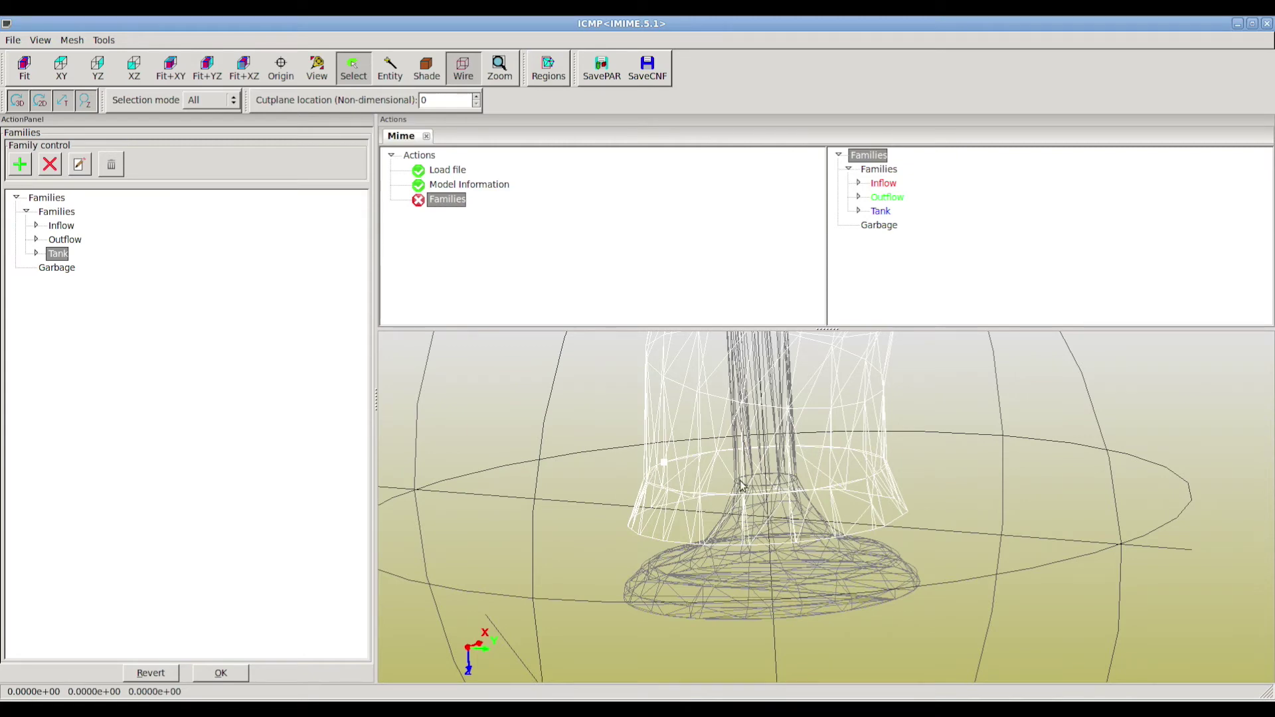
pyautogui.moveTo(899, 404); pyautogui.dragTo(777, 578)
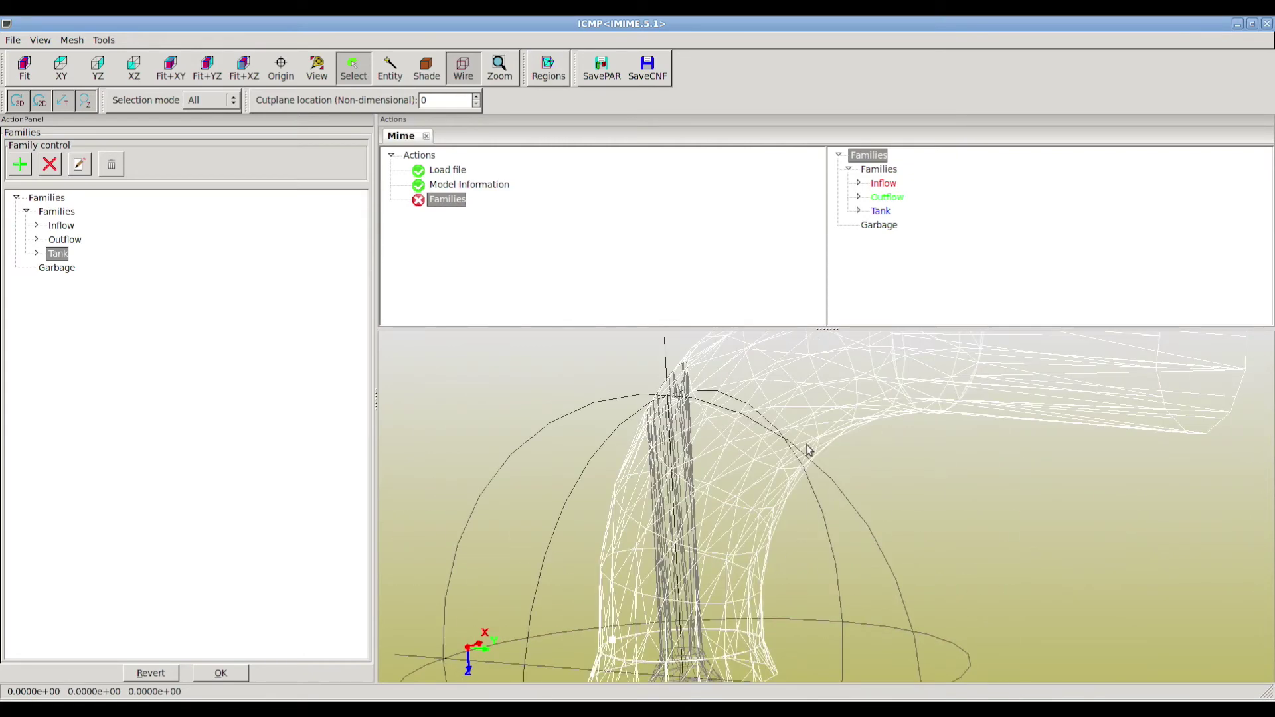
pyautogui.moveTo(807, 445); pyautogui.dragTo(773, 451, button='middle')
pyautogui.moveTo(810, 491); pyautogui.dragTo(738, 418)
# Create a family from the selected bent-pipe surfaces and name it Pipe
pyautogui.moveTo(848, 418); pyautogui.dragTo(851, 524, button='right')
pyautogui.moveTo(843, 512); pyautogui.dragTo(827, 430, button='middle')
pyautogui.moveTo(775, 418); pyautogui.dragTo(783, 464, button='right')
pyautogui.moveTo(724, 386); pyautogui.dragTo(707, 458, button='middle')
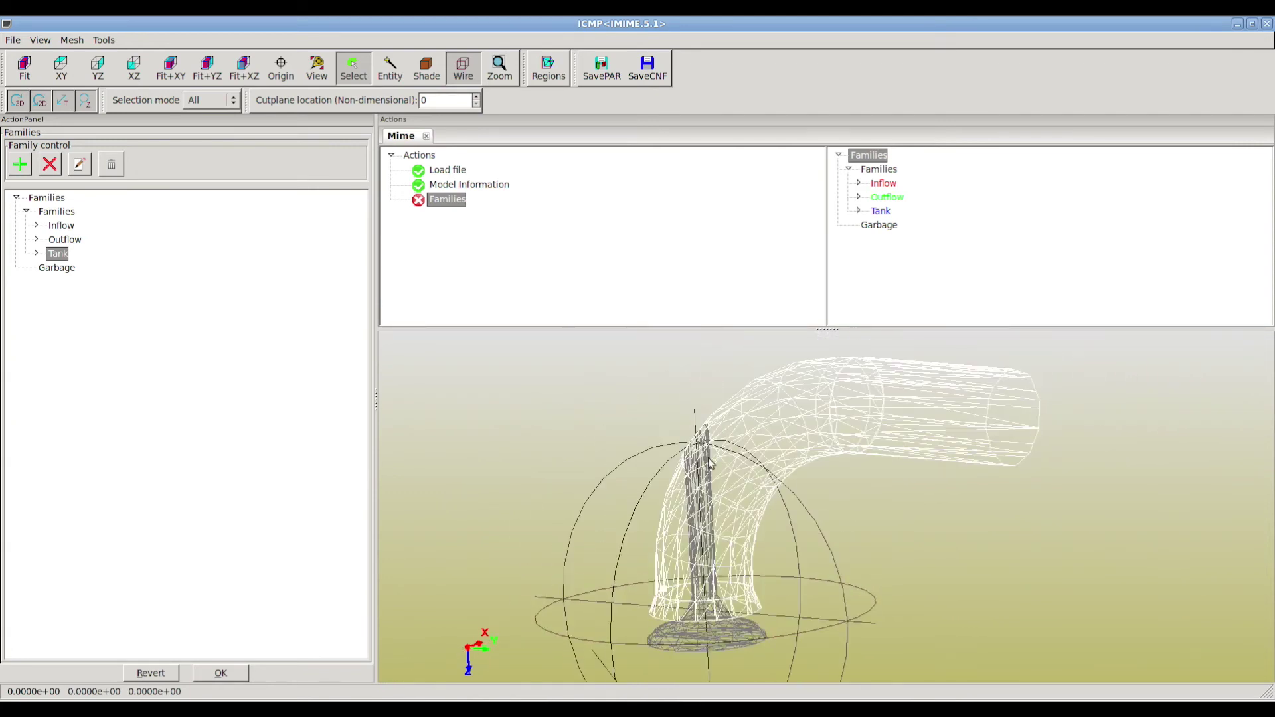
pyautogui.moveTo(559, 382)
pyautogui.mouseDown()
pyautogui.moveTo(154, 197)
pyautogui.moveTo(69, 217)
pyautogui.mouseUp()
pyautogui.doubleClick(71, 269)
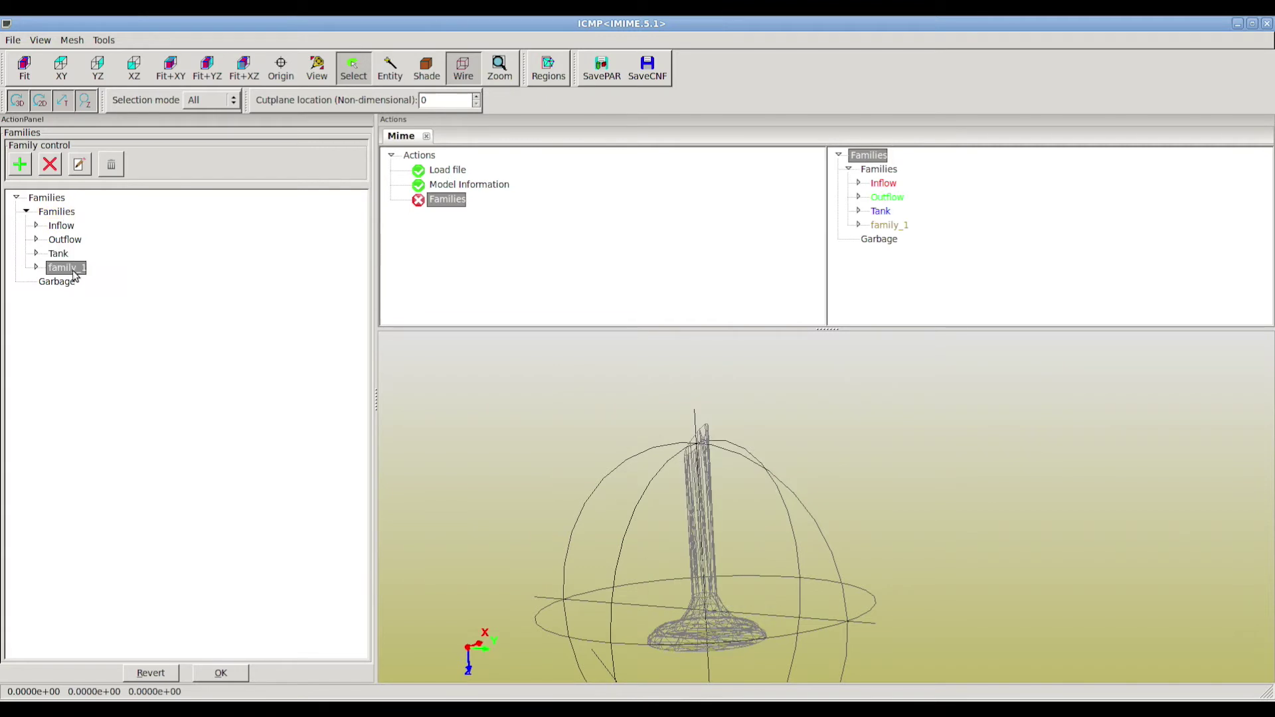
pyautogui.write('Pipe')
pyautogui.press('Return')
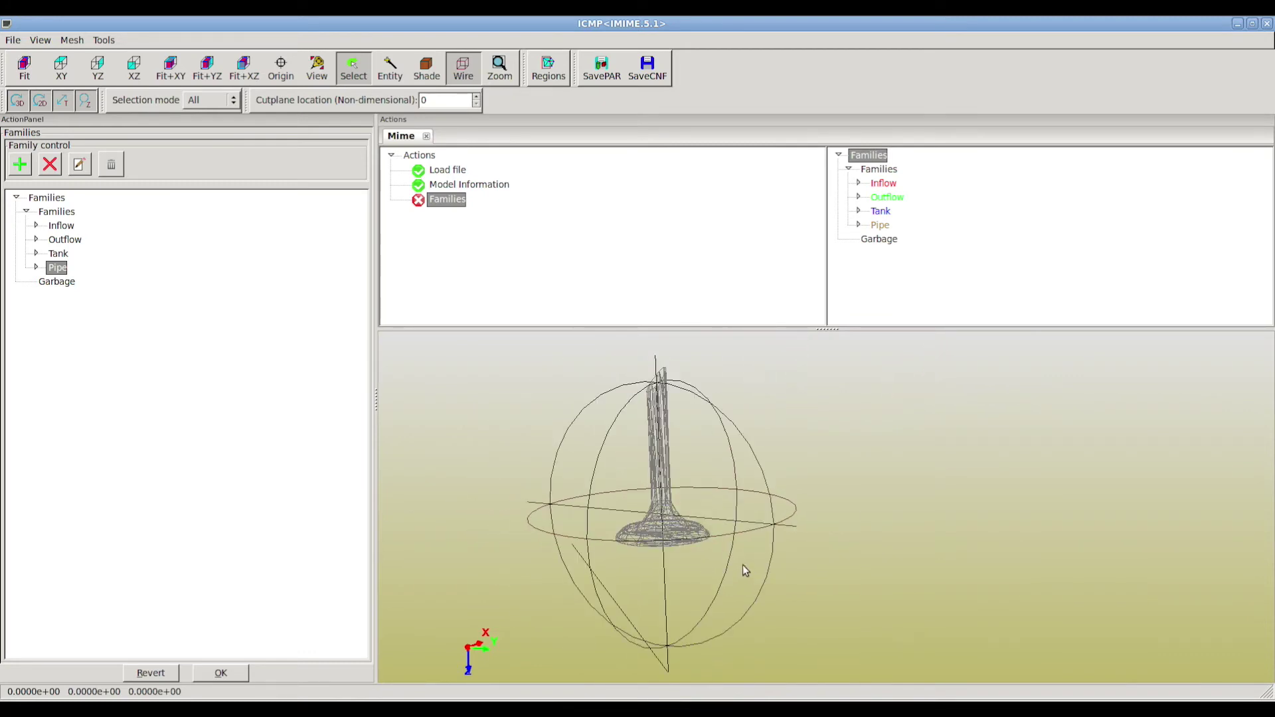
# Create a family from all remaining surfaces of the stem and its flared head and name it Piston
pyautogui.moveTo(735, 566); pyautogui.dragTo(590, 356)
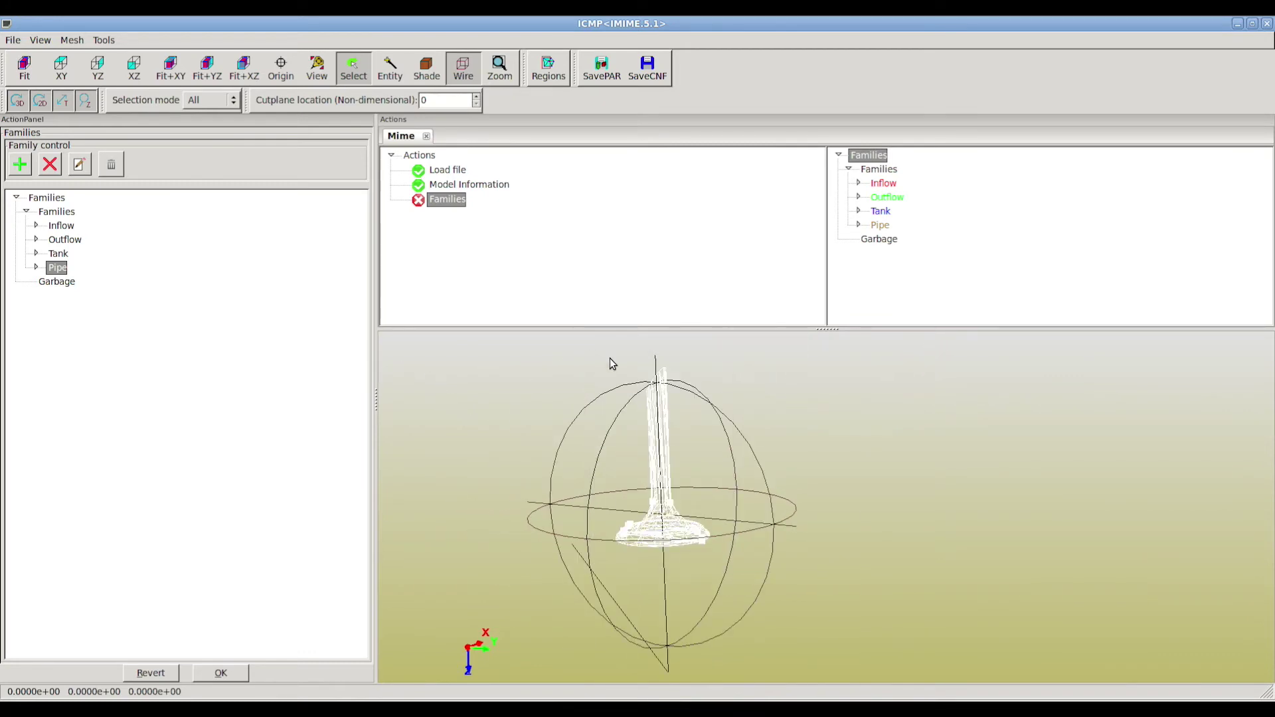
pyautogui.moveTo(598, 378); pyautogui.dragTo(66, 213)
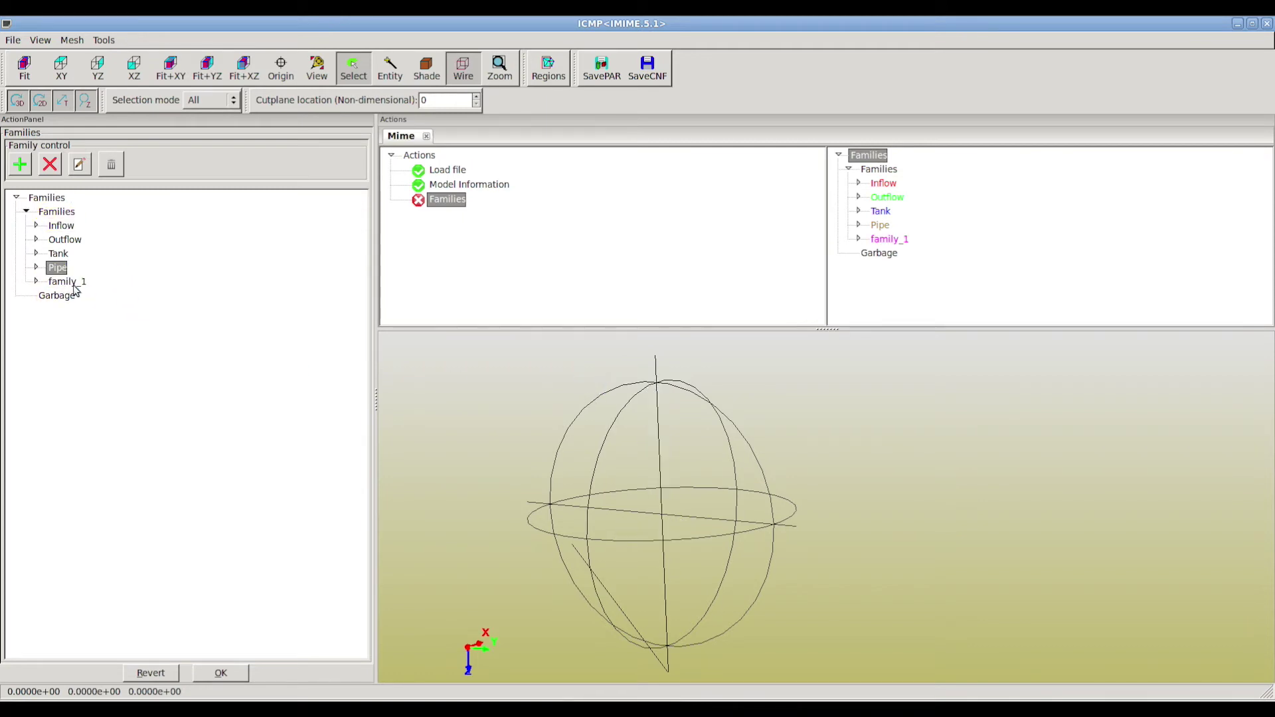
pyautogui.doubleClick(70, 281)
pyautogui.write('Piston')
pyautogui.press('Return')
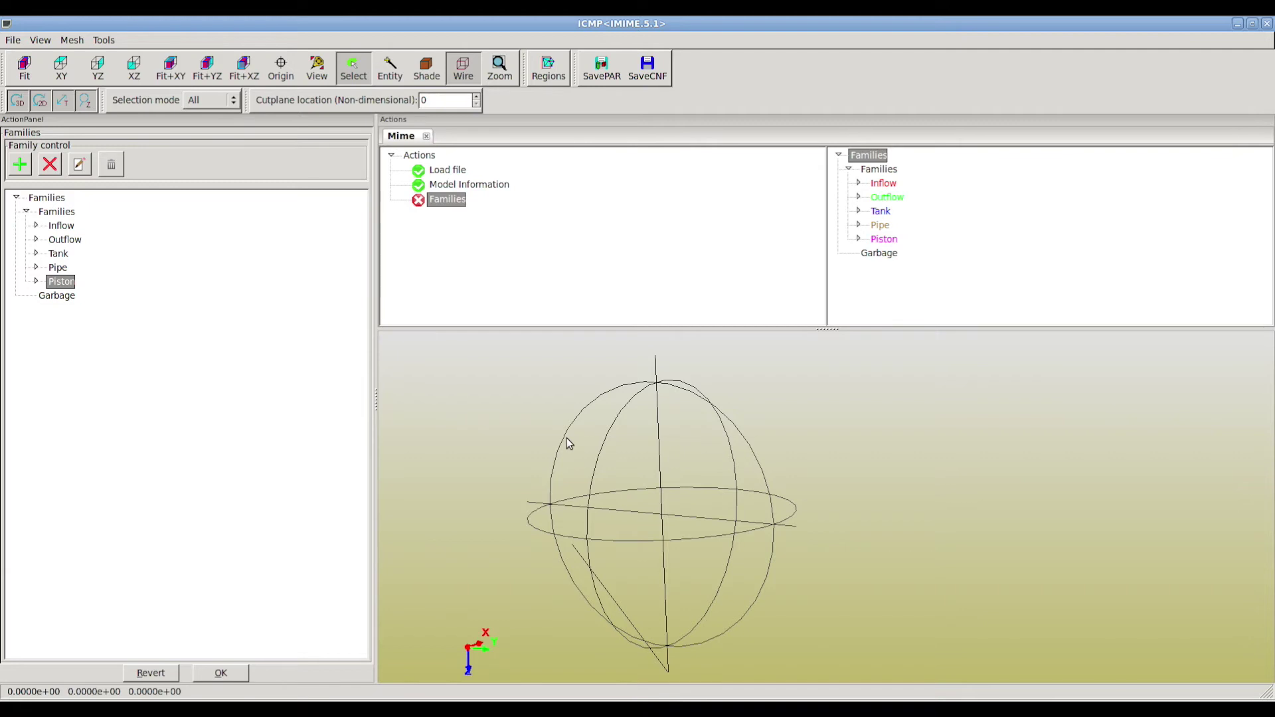
# Display all families together in the model view and check their colour-coded surfaces
pyautogui.moveTo(720, 385); pyautogui.dragTo(760, 447, button='right')
pyautogui.moveTo(786, 367); pyautogui.dragTo(761, 393, button='middle')
pyautogui.moveTo(761, 393); pyautogui.dragTo(778, 553, button='right')
pyautogui.moveTo(785, 477); pyautogui.dragTo(777, 501)
pyautogui.moveTo(779, 454); pyautogui.dragTo(782, 501, button='right')
pyautogui.moveTo(782, 501); pyautogui.dragTo(732, 416, button='middle')
pyautogui.moveTo(732, 416); pyautogui.dragTo(741, 456, button='right')
pyautogui.moveTo(741, 456); pyautogui.dragTo(767, 467, button='middle')
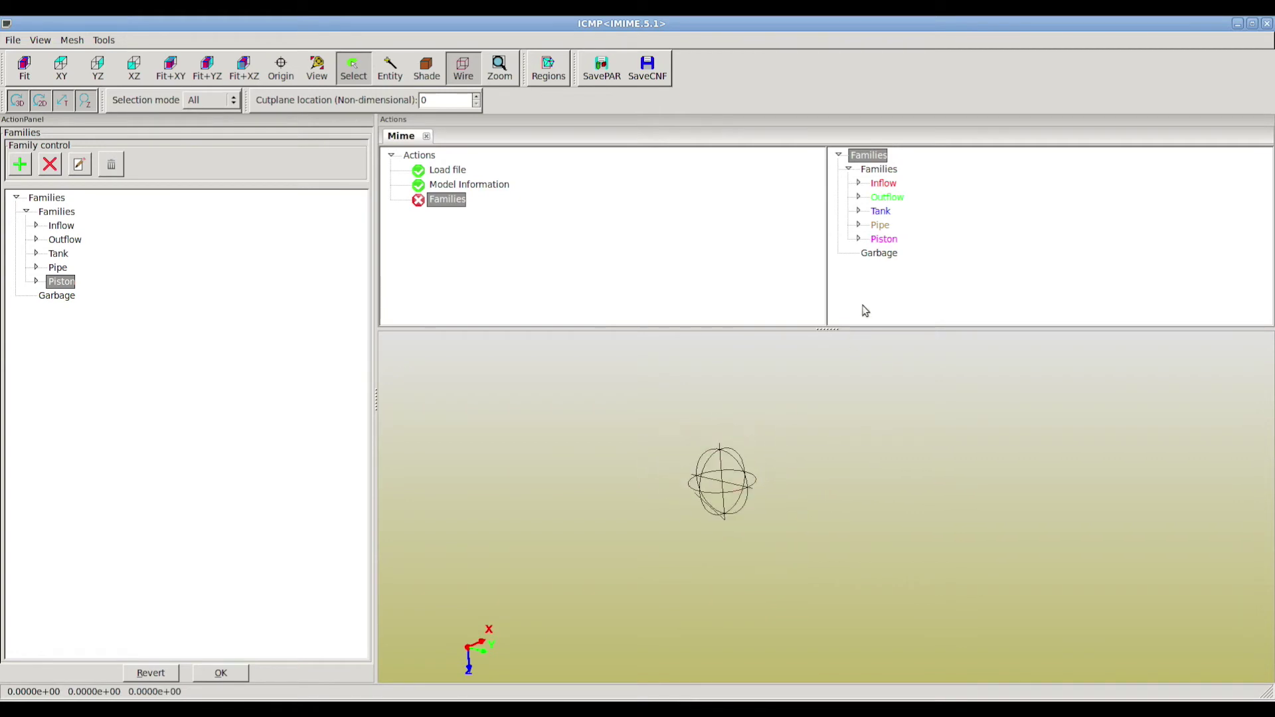
pyautogui.click(880, 171)
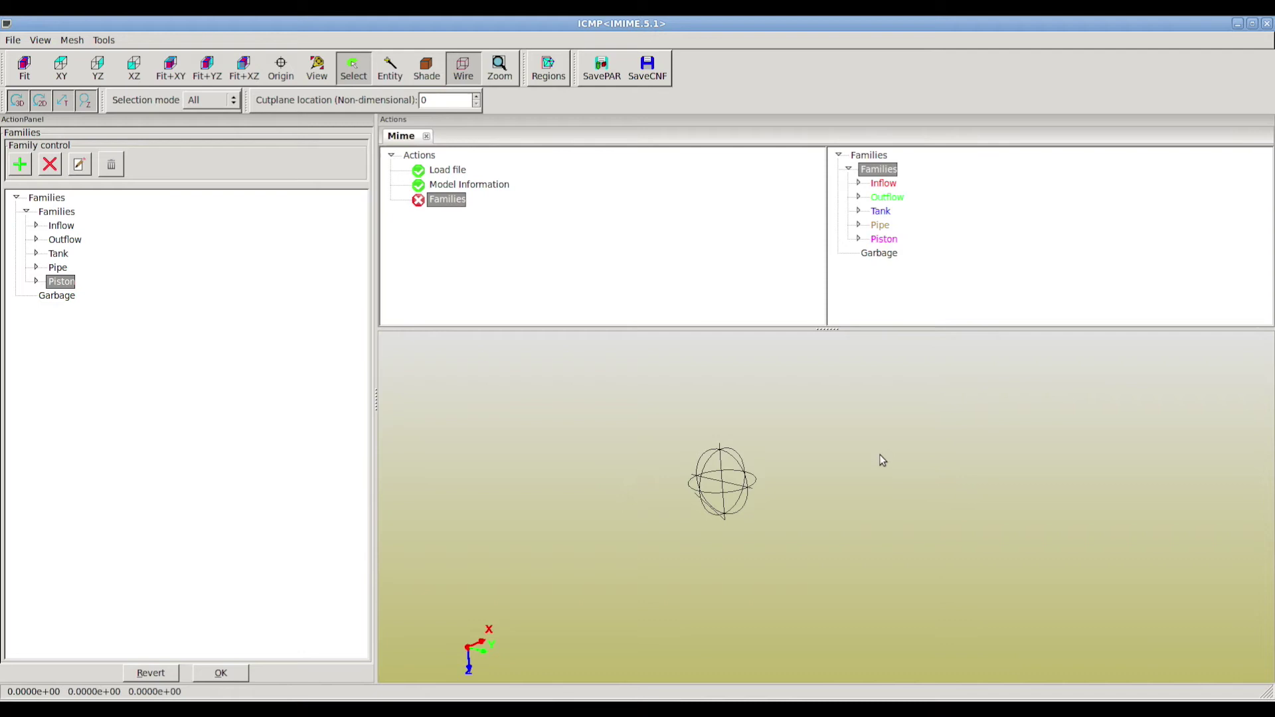
pyautogui.click(875, 171)
pyautogui.moveTo(834, 427); pyautogui.dragTo(835, 451, button='right')
pyautogui.moveTo(836, 451); pyautogui.dragTo(788, 381, button='middle')
pyautogui.moveTo(772, 426); pyautogui.dragTo(788, 433, button='middle')
pyautogui.moveTo(778, 367); pyautogui.dragTo(779, 389)
pyautogui.moveTo(780, 390); pyautogui.dragTo(819, 427, button='middle')
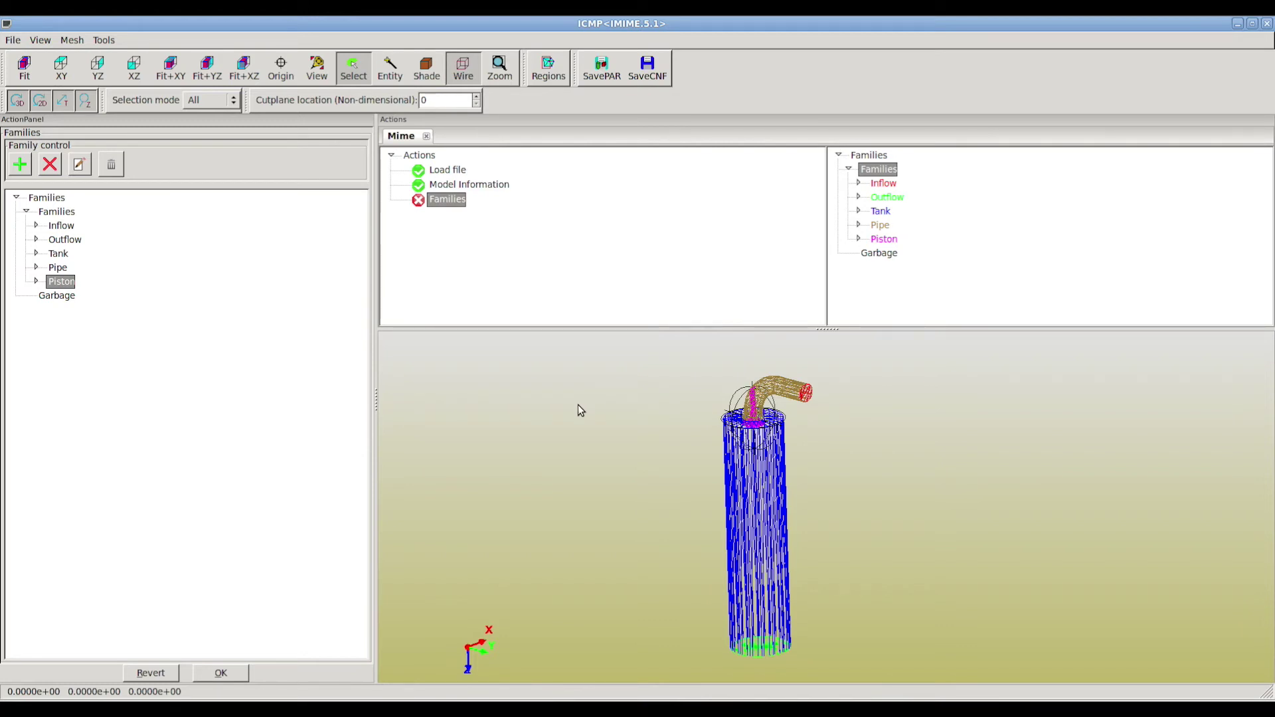
# Accept the family definitions and proceed to mesh sizing without using a MIME wizard
pyautogui.click(232, 674)
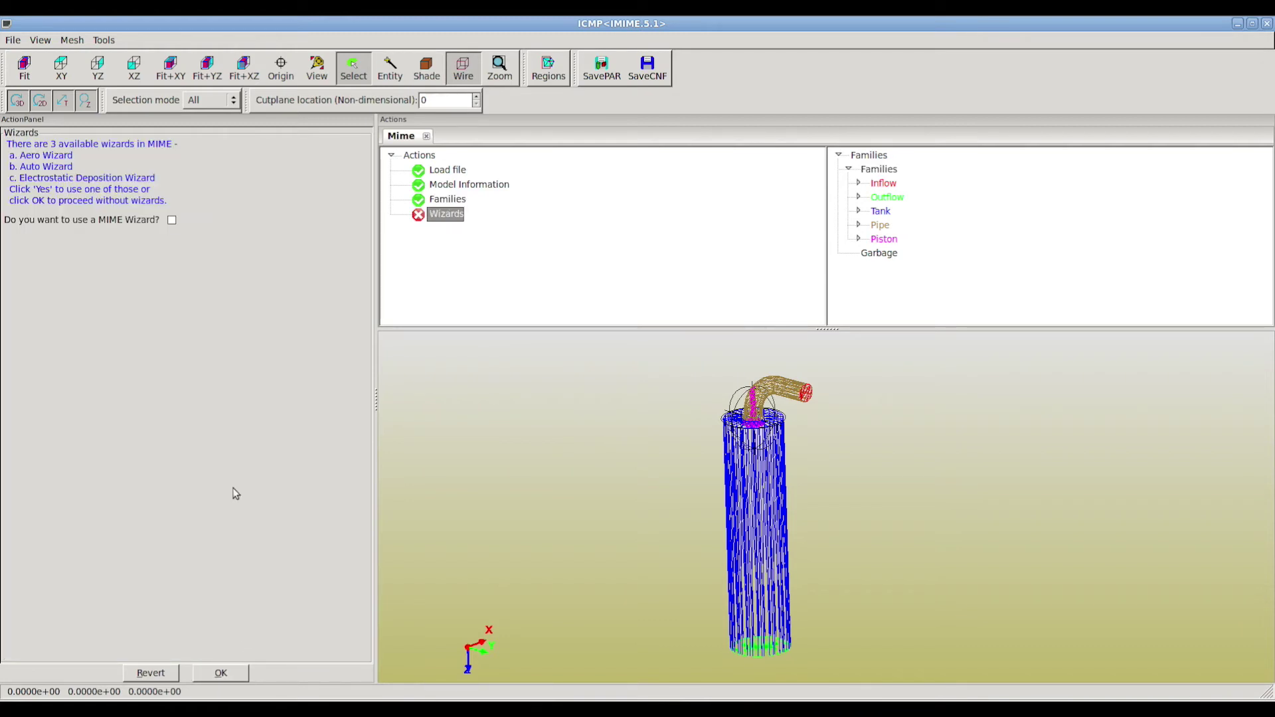
pyautogui.click(230, 675)
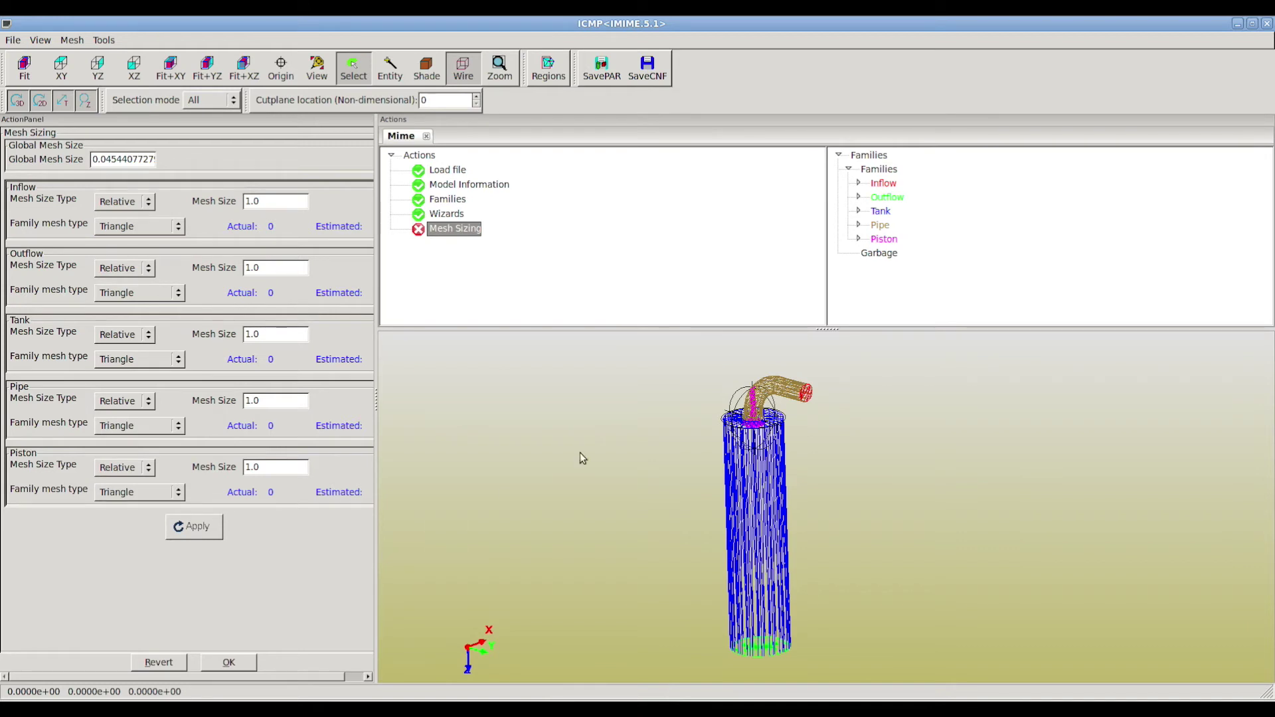
# Turn on the mesh size display for all families
pyautogui.doubleClick(885, 170)
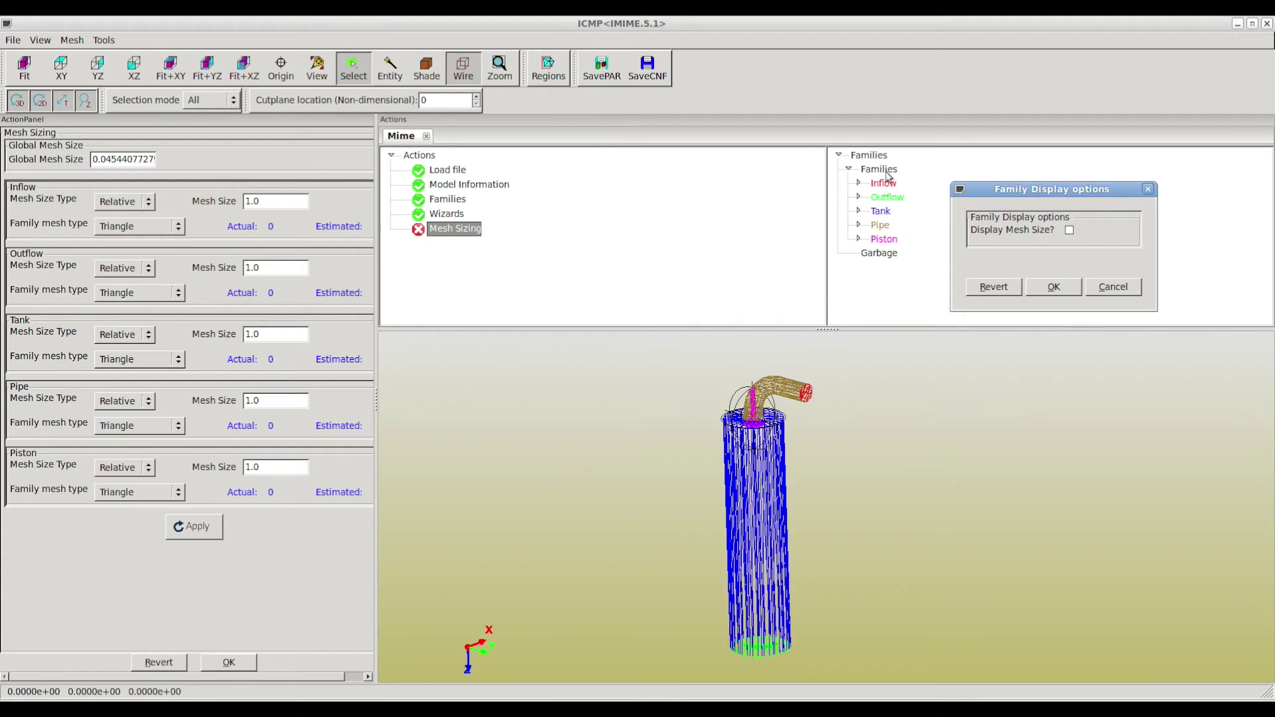
pyautogui.click(1070, 231)
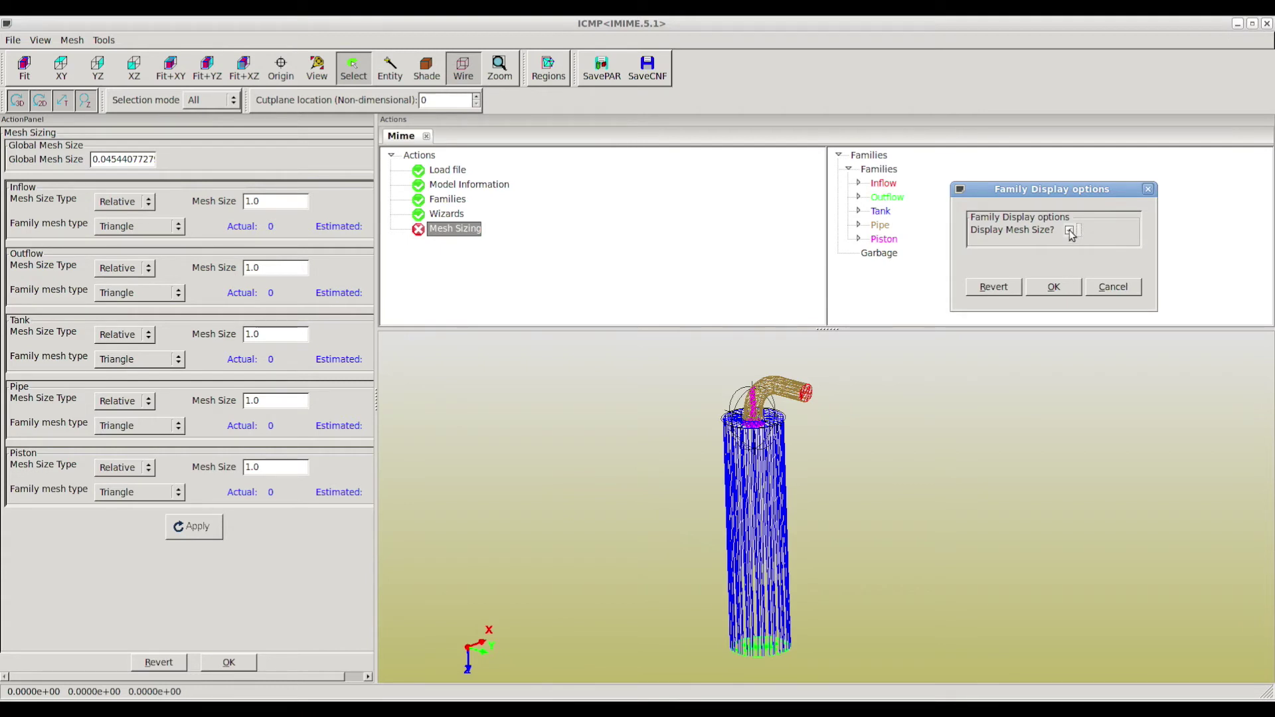
pyautogui.click(1055, 288)
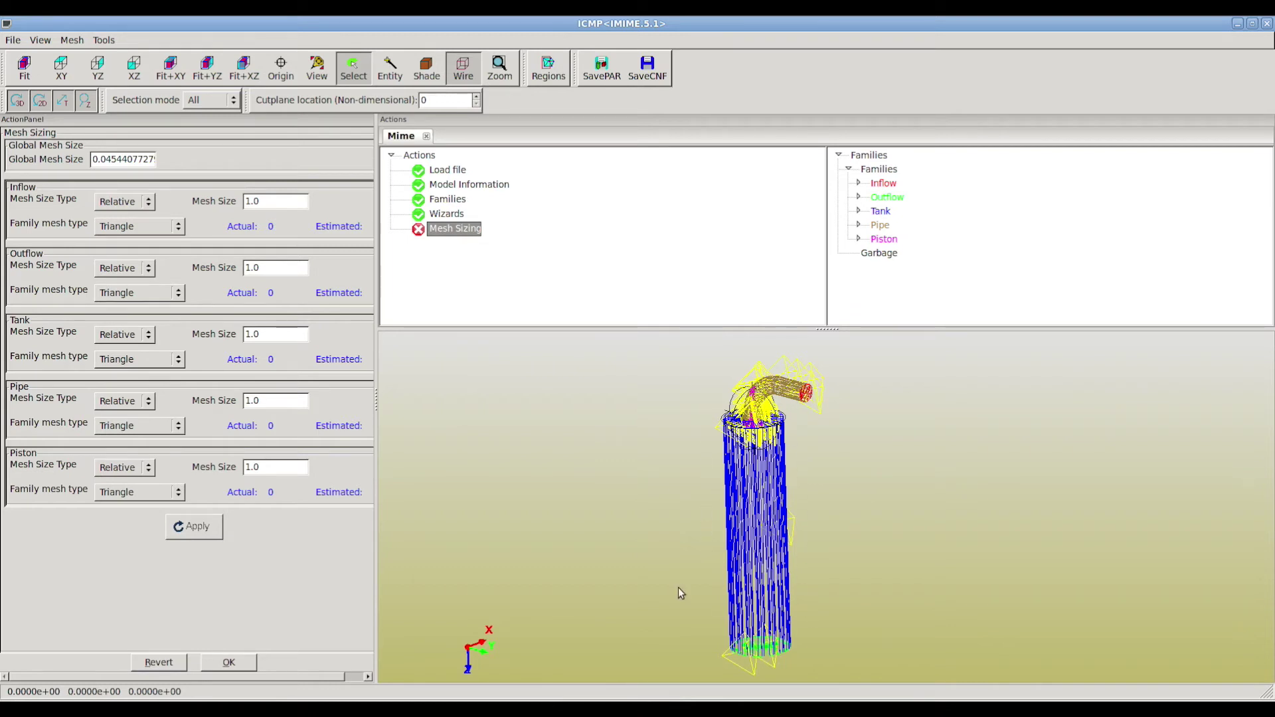
# Set the global mesh size to 0.01 and apply it
pyautogui.doubleClick(106, 161)
pyautogui.write('0.01')
pyautogui.click(197, 528)
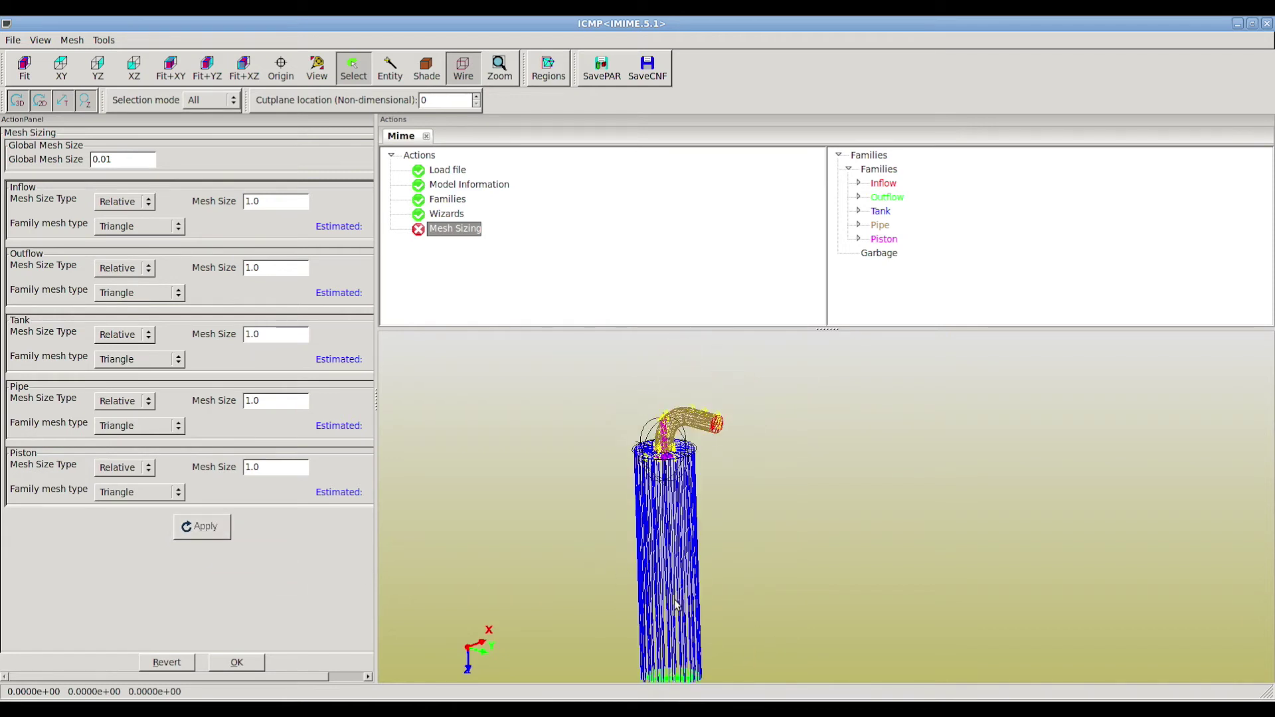
# Examine the displayed mesh sizes on the model relative to the tank, pipe and piston surfaces
pyautogui.moveTo(620, 465); pyautogui.dragTo(694, 483, button='middle')
pyautogui.moveTo(694, 483); pyautogui.dragTo(666, 467, button='right')
pyautogui.moveTo(653, 489); pyautogui.dragTo(709, 509, button='middle')
pyautogui.moveTo(695, 493); pyautogui.dragTo(688, 468, button='right')
pyautogui.moveTo(689, 499); pyautogui.dragTo(717, 576, button='right')
pyautogui.moveTo(722, 585); pyautogui.dragTo(642, 521, button='middle')
pyautogui.moveTo(643, 510); pyautogui.dragTo(666, 541, button='right')
pyautogui.moveTo(666, 551); pyautogui.dragTo(629, 520, button='middle')
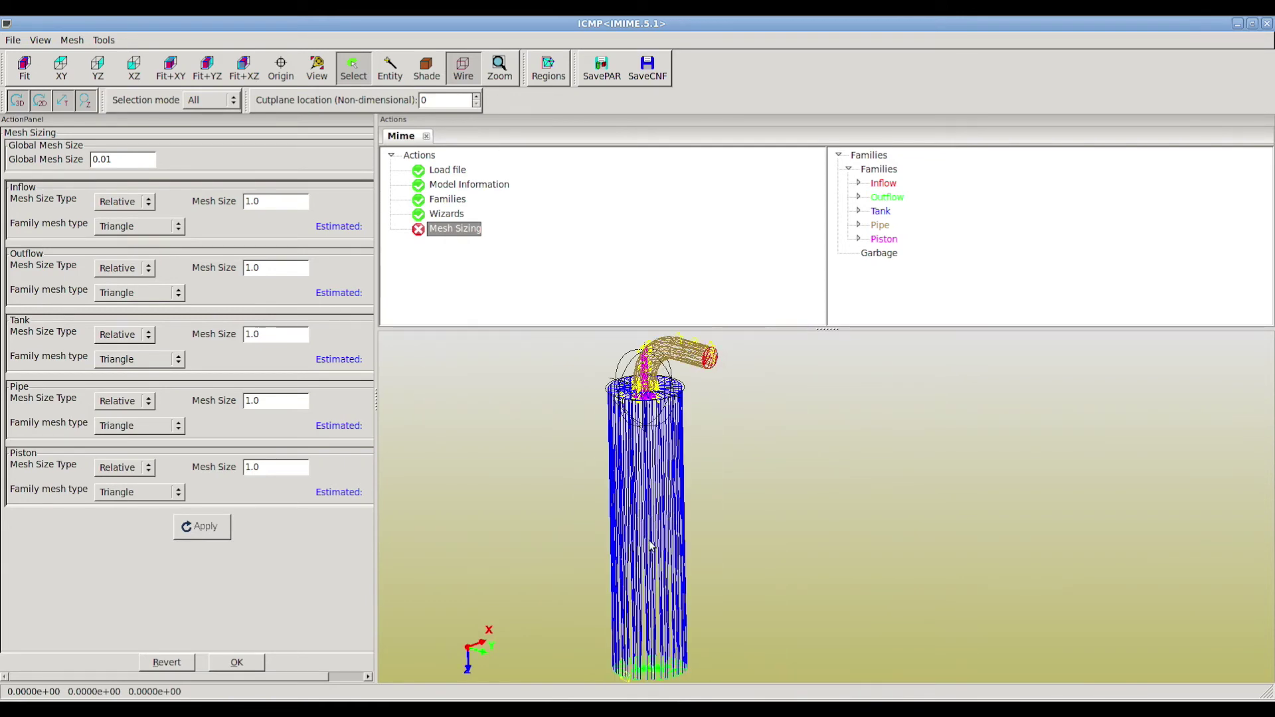
pyautogui.moveTo(657, 577); pyautogui.dragTo(667, 551, button='middle')
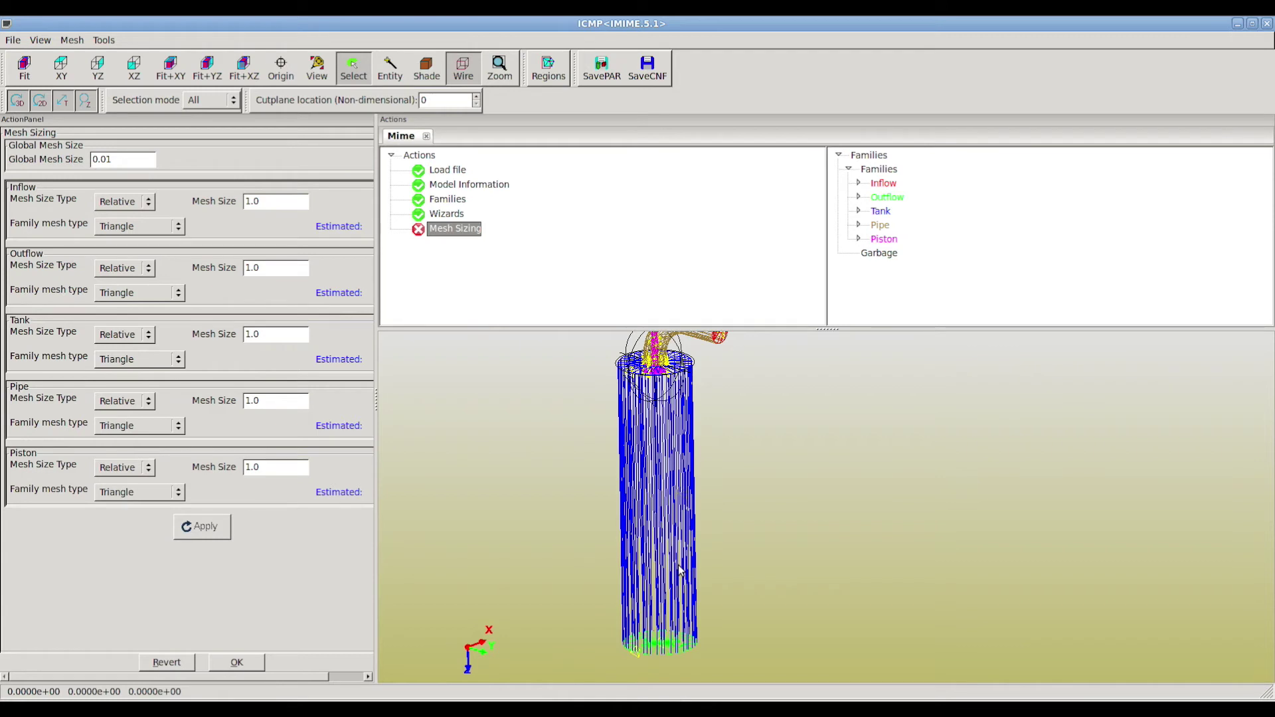
pyautogui.moveTo(599, 525)
pyautogui.mouseDown(button='middle')
pyautogui.moveTo(613, 511)
pyautogui.moveTo(620, 523)
pyautogui.mouseUp(button='middle')
pyautogui.moveTo(639, 482); pyautogui.dragTo(647, 506, button='right')
pyautogui.moveTo(647, 506); pyautogui.dragTo(654, 500, button='middle')
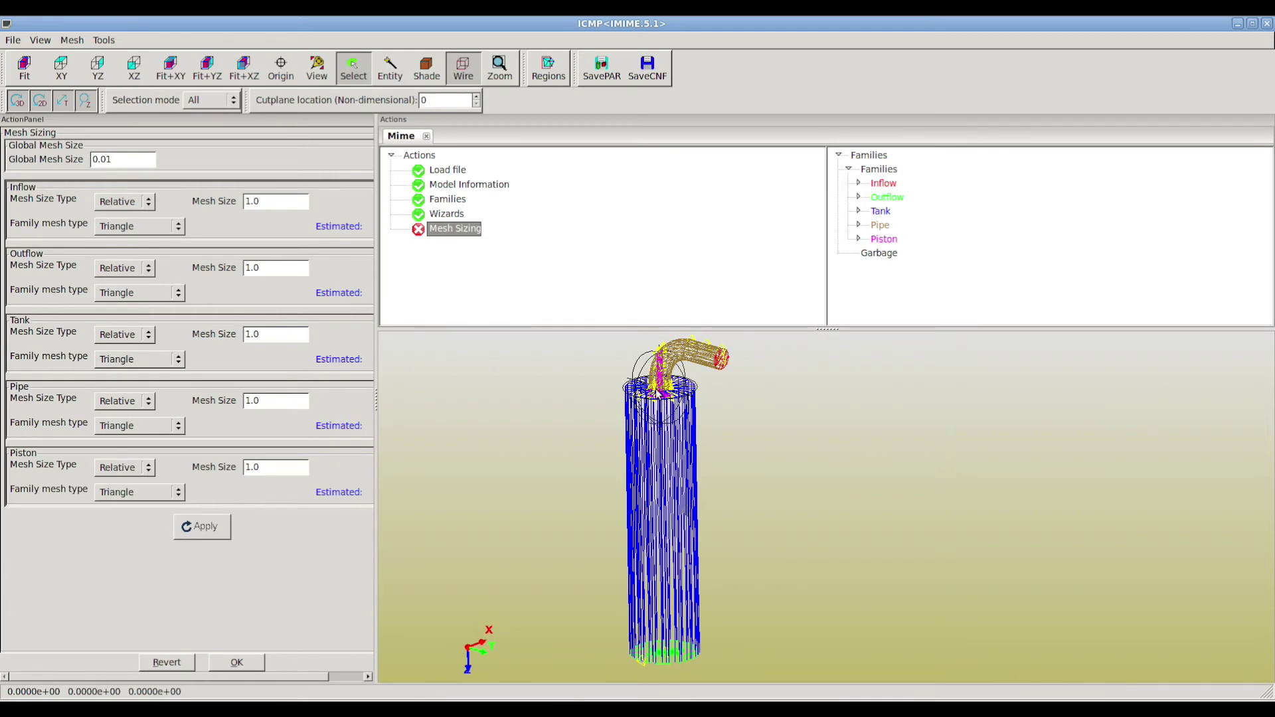
# Set the relative mesh size of the Pipe and Piston families to 0.125 and apply the sizing
pyautogui.click(253, 402)
pyautogui.doubleClick(252, 402)
pyautogui.write('0.125')
pyautogui.doubleClick(240, 467)
pyautogui.write('0.')
pyautogui.click(219, 520)
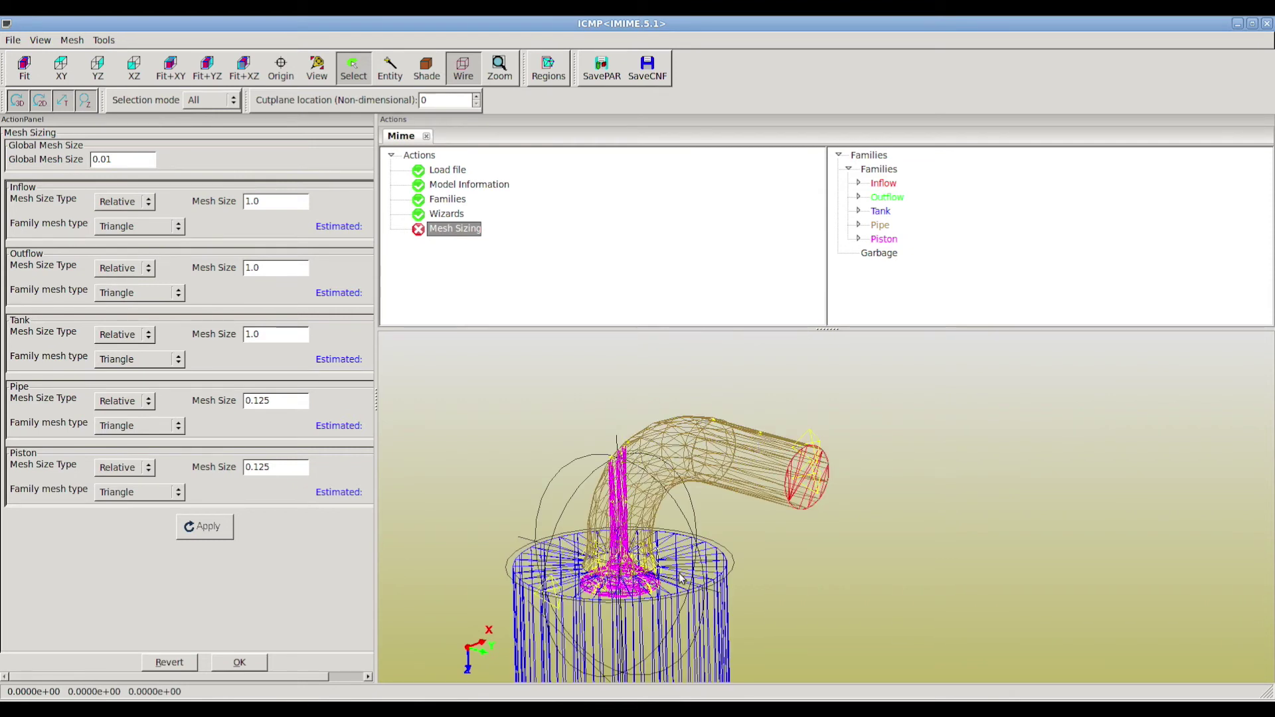
# Check the displayed mesh sizes on the whole model and accept the mesh sizing
pyautogui.scroll(-5, 668, 540)
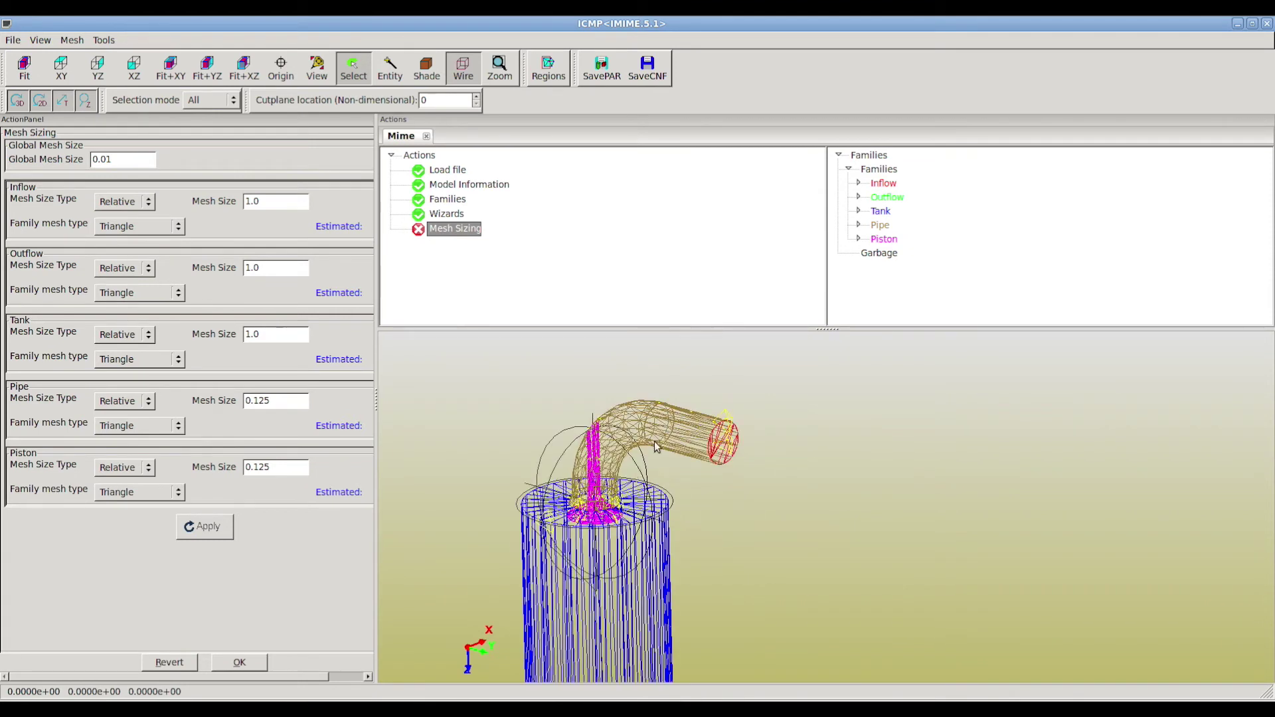
pyautogui.moveTo(671, 545); pyautogui.dragTo(685, 438, button='middle')
pyautogui.moveTo(685, 438); pyautogui.dragTo(687, 484, button='right')
pyautogui.moveTo(695, 457)
pyautogui.mouseDown()
pyautogui.moveTo(736, 418)
pyautogui.moveTo(739, 435)
pyautogui.moveTo(711, 447)
pyautogui.mouseUp()
pyautogui.moveTo(710, 443); pyautogui.dragTo(739, 509, button='right')
pyautogui.moveTo(739, 509); pyautogui.dragTo(734, 463, button='middle')
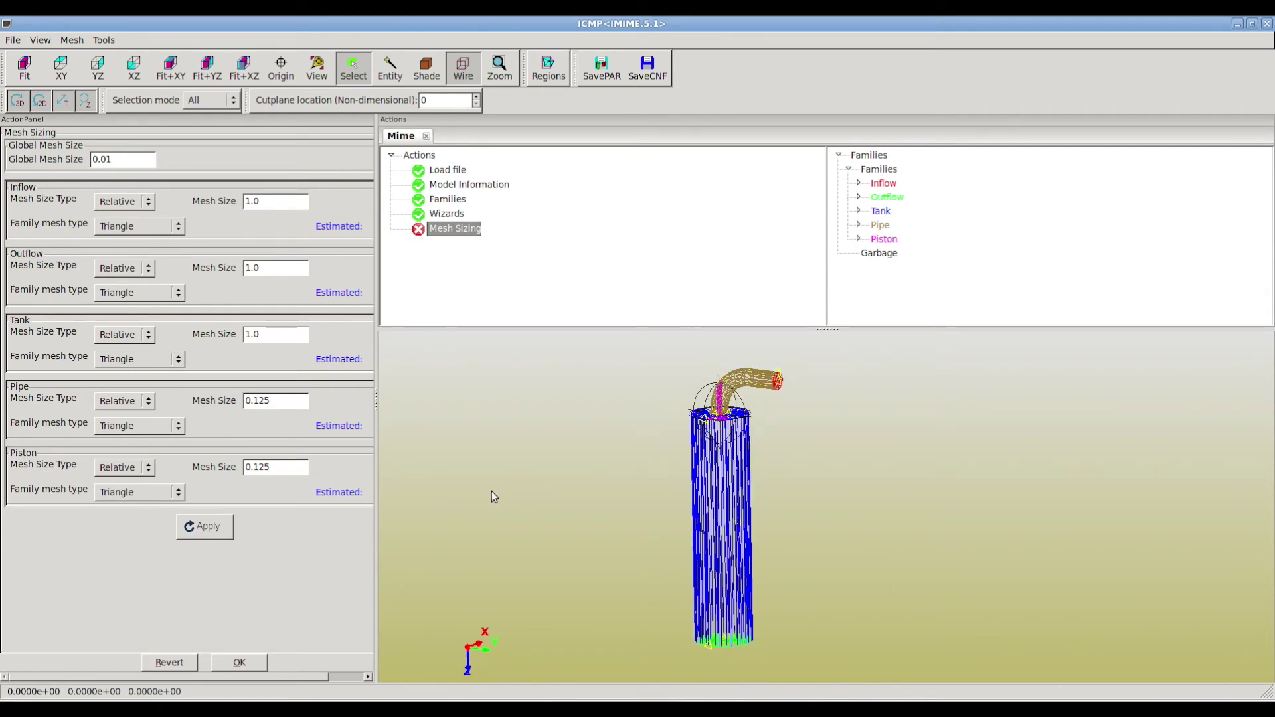
pyautogui.click(242, 662)
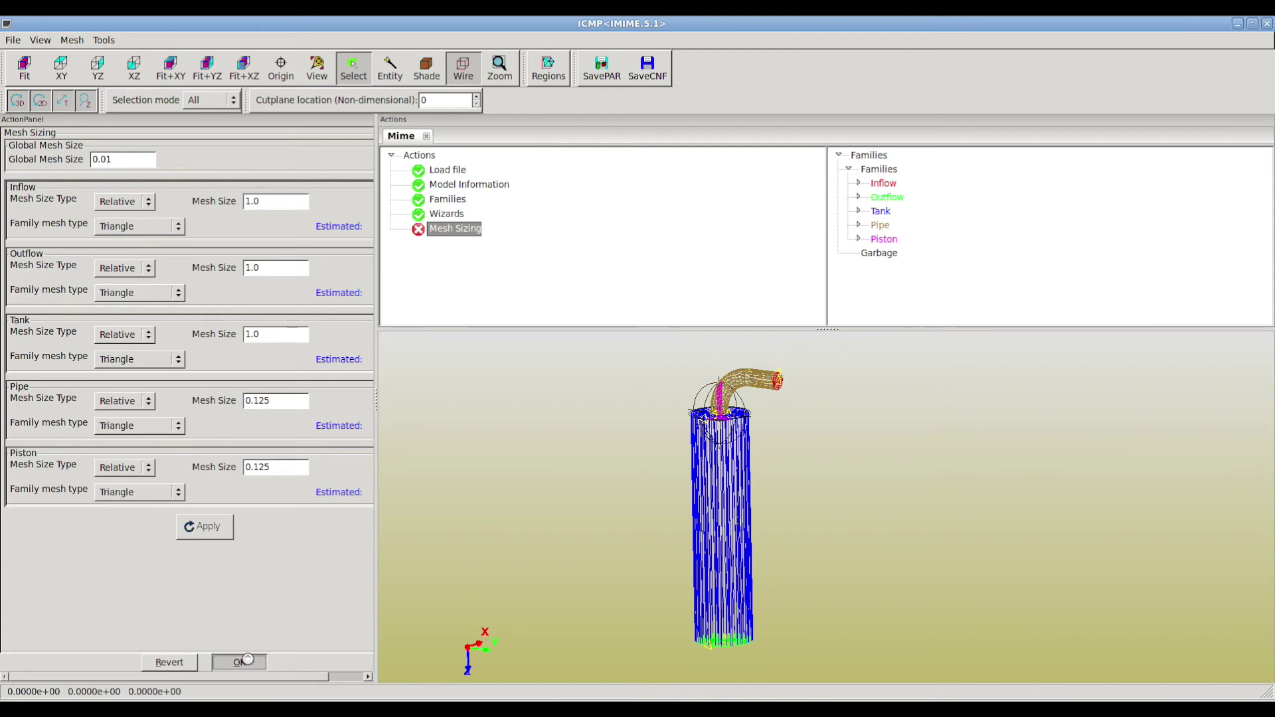
pyautogui.click(638, 574)
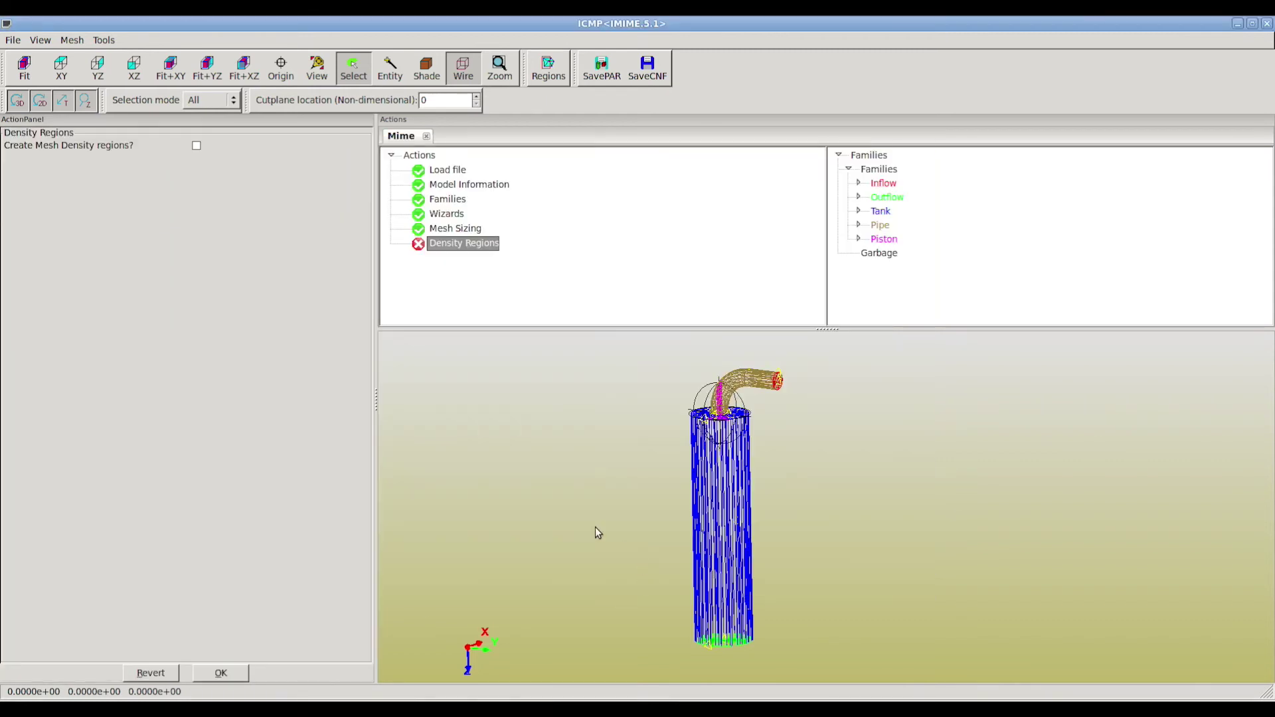
# Enable mesh density regions and add a Box region around the model
pyautogui.click(197, 146)
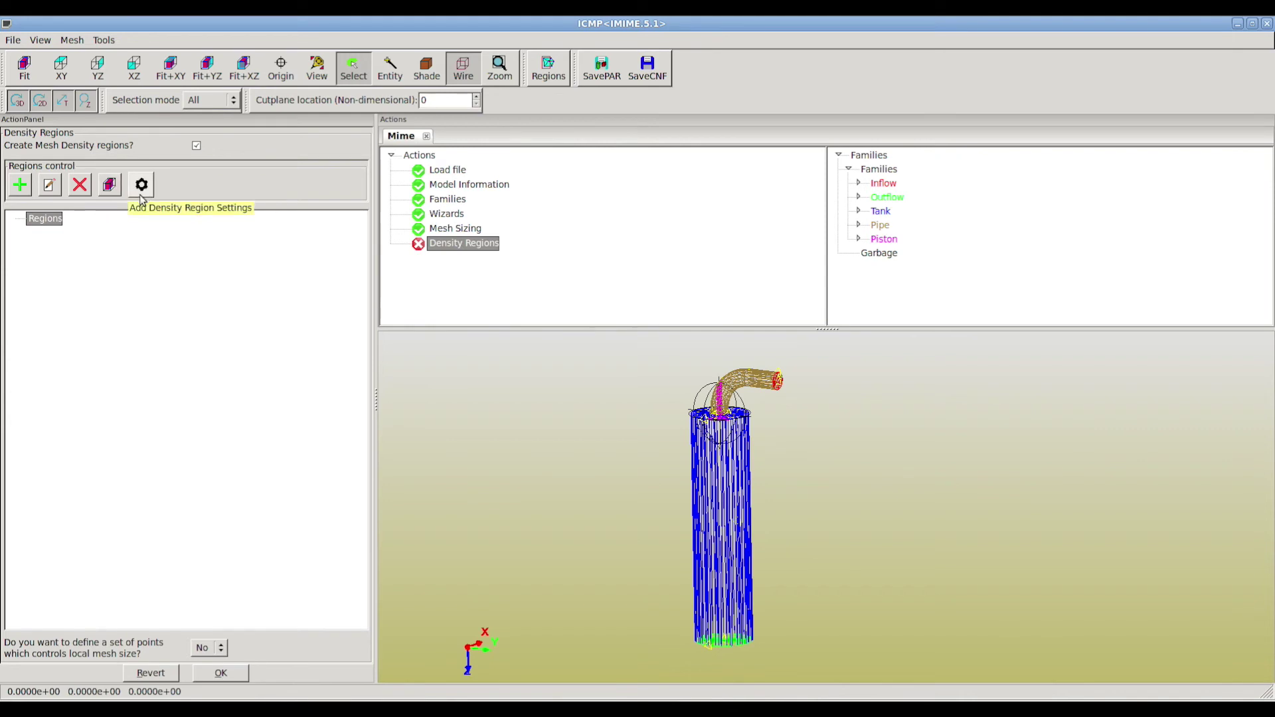
pyautogui.click(21, 187)
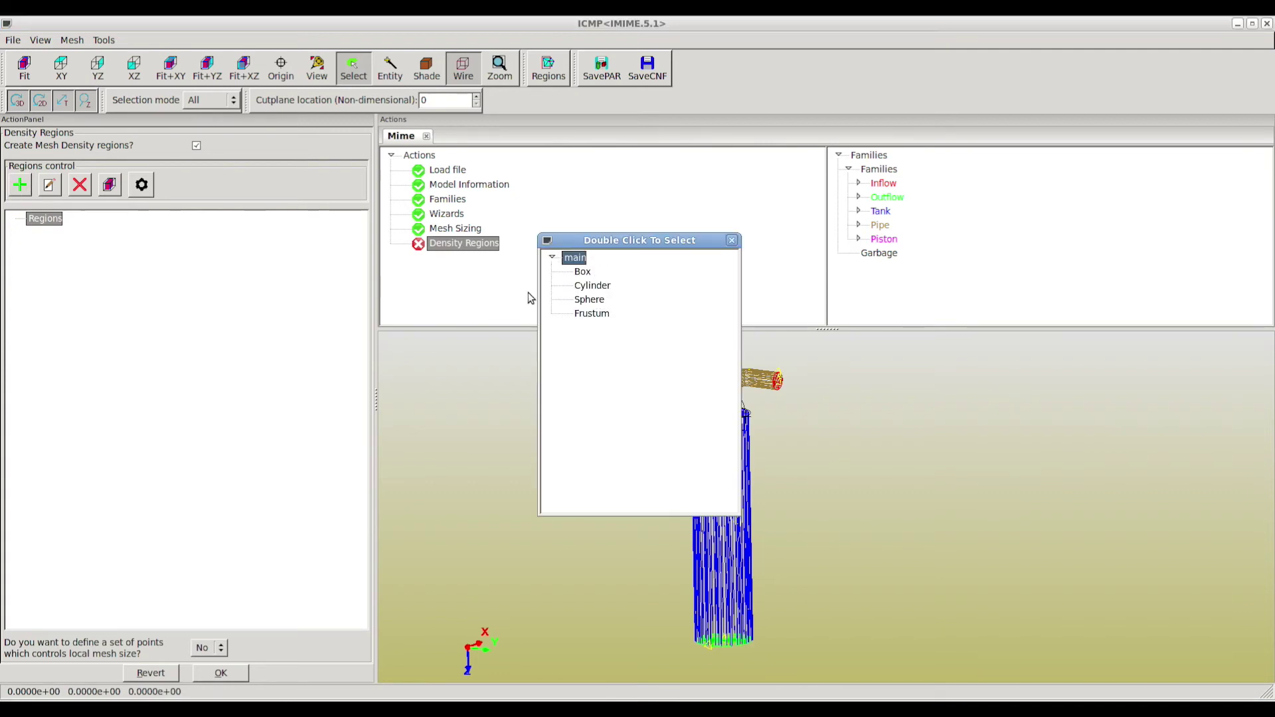
pyautogui.doubleClick(583, 272)
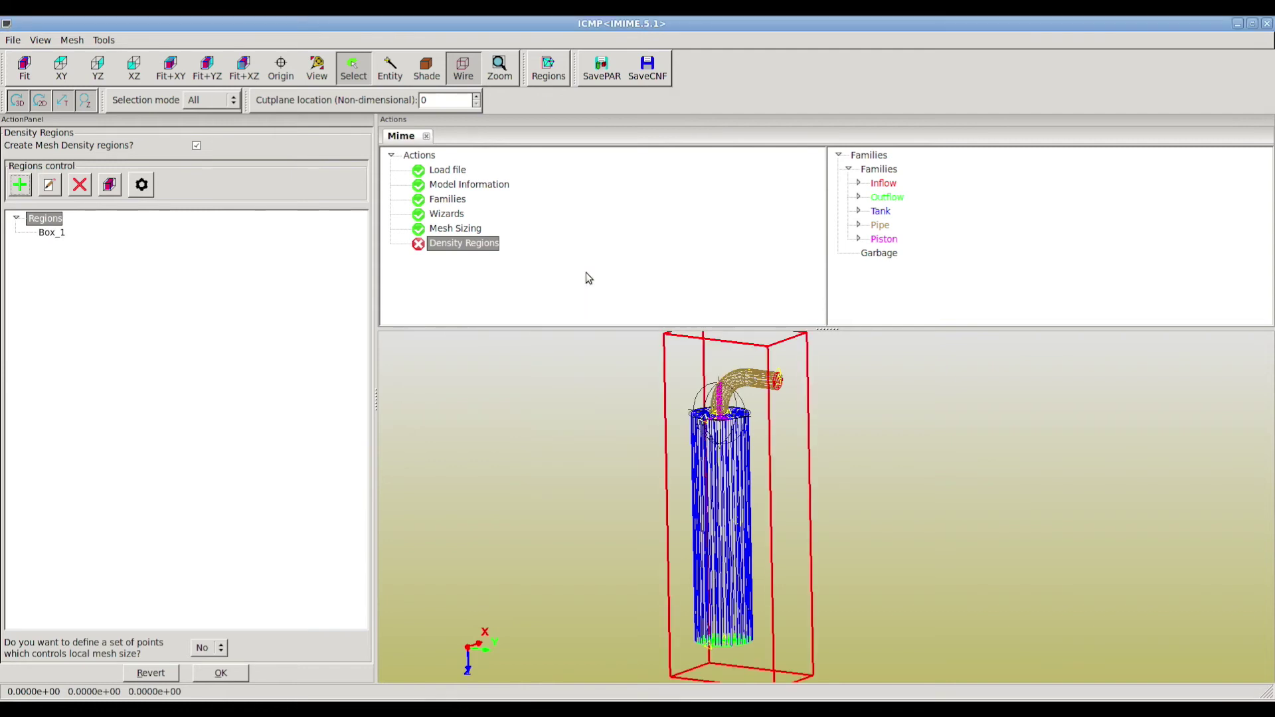
pyautogui.moveTo(708, 378); pyautogui.dragTo(708, 389, button='right')
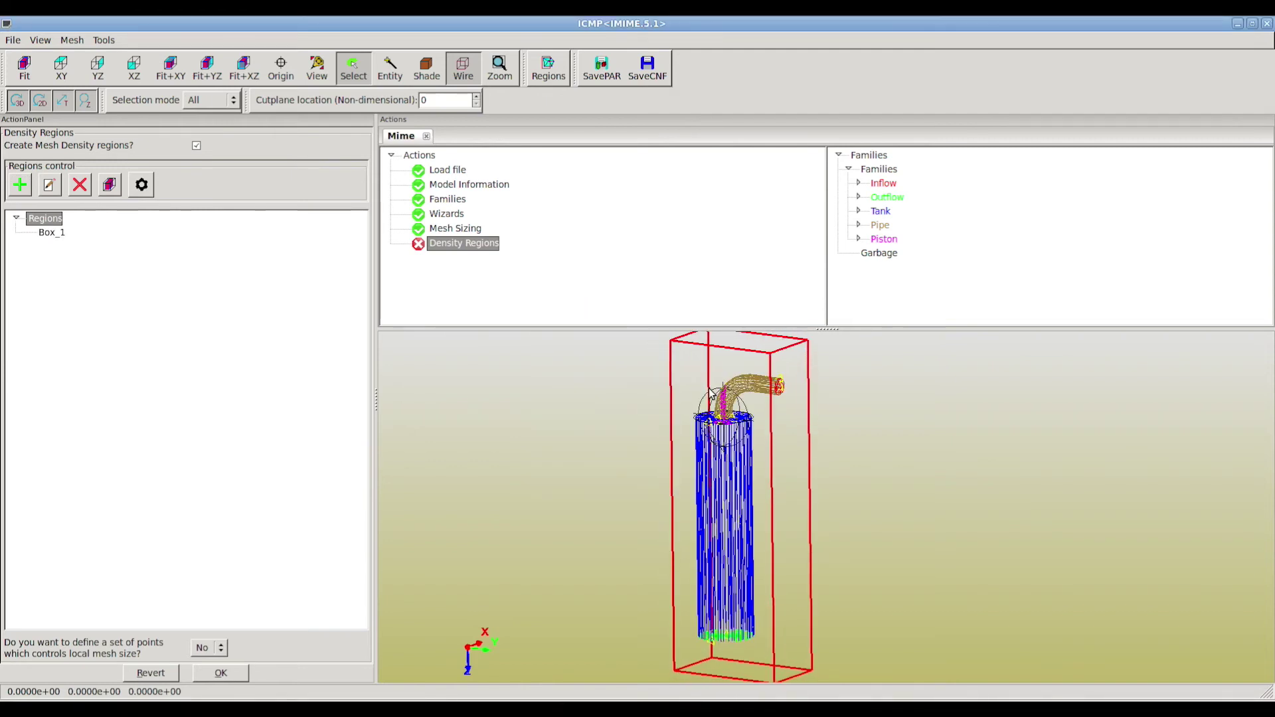
# Shrink the Box_1 density region to about 0.153 high so it encloses only the pipe and the tank's upper end
pyautogui.moveTo(751, 417); pyautogui.dragTo(720, 423, button='middle')
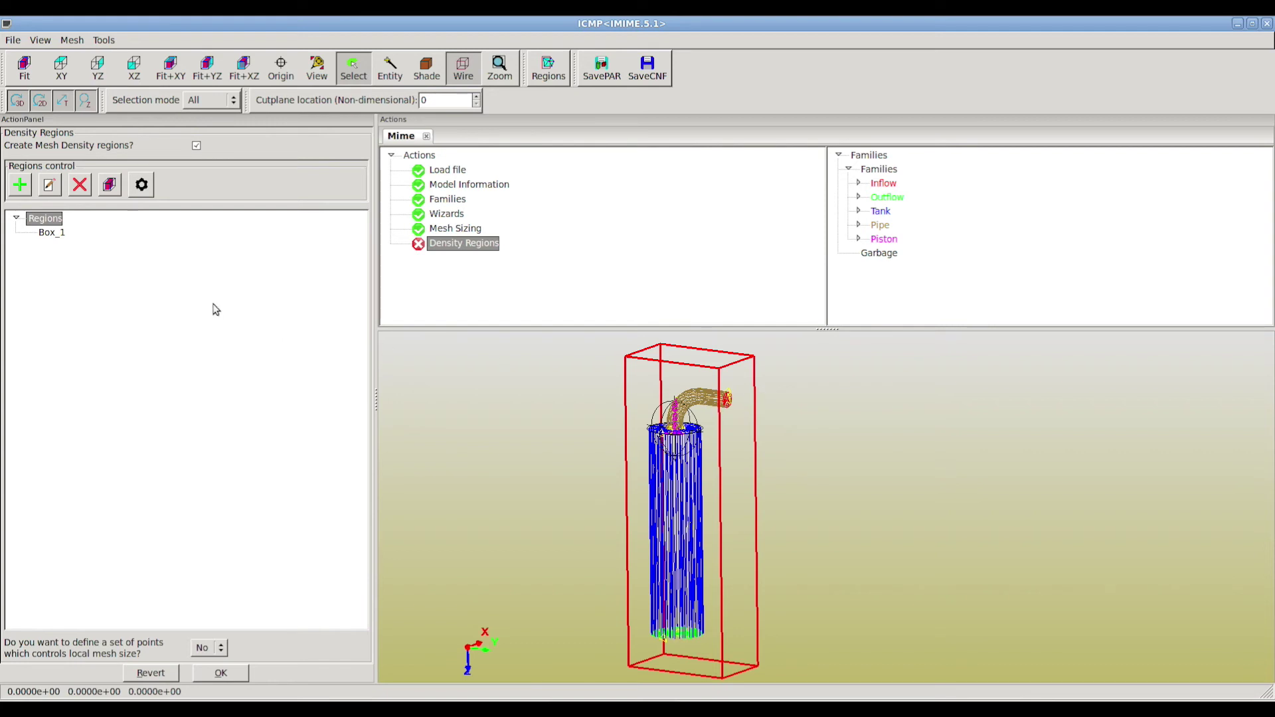
pyautogui.click(51, 232)
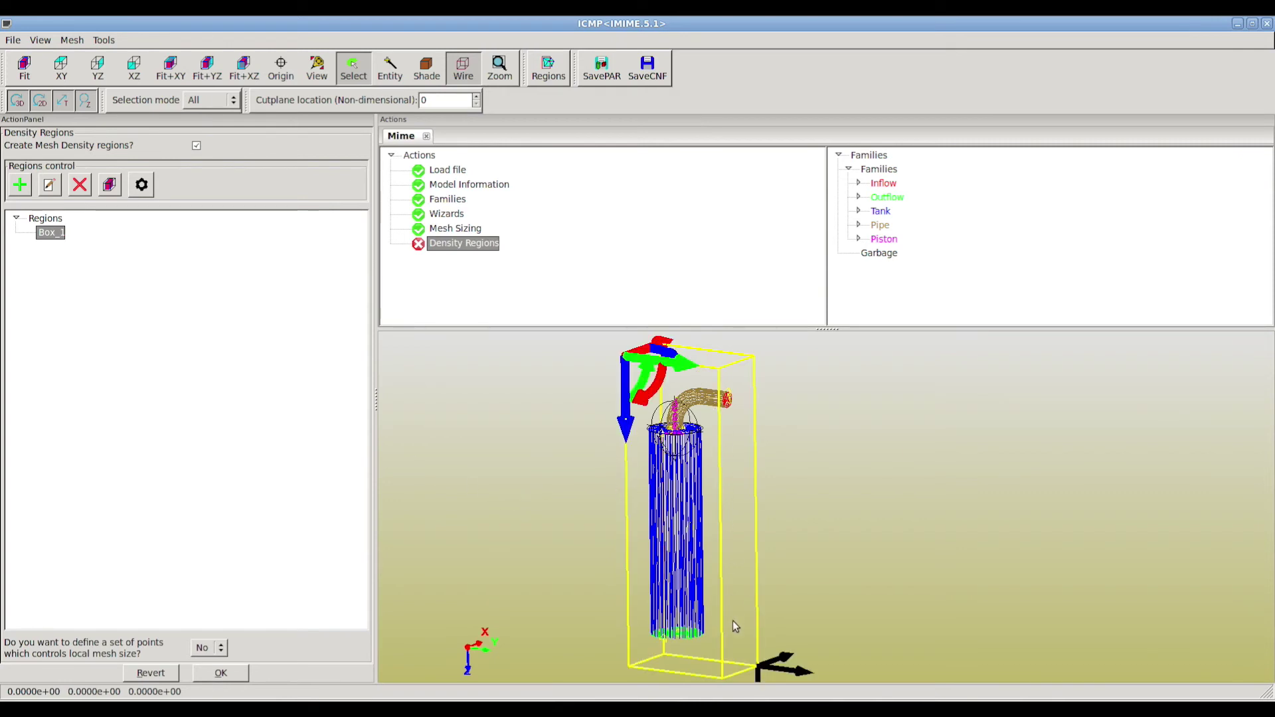
pyautogui.moveTo(778, 560)
pyautogui.mouseDown(button='middle')
pyautogui.moveTo(785, 523)
pyautogui.moveTo(786, 569)
pyautogui.moveTo(801, 556)
pyautogui.mouseUp(button='middle')
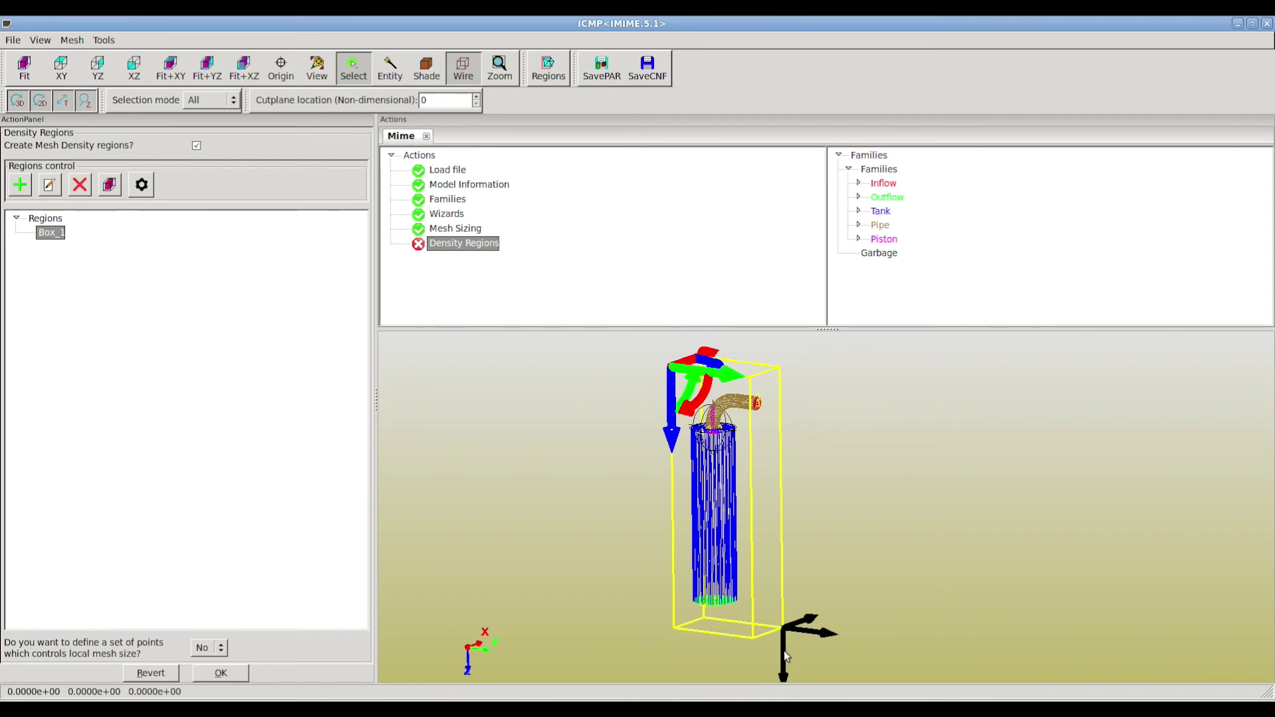
pyautogui.moveTo(784, 658); pyautogui.dragTo(789, 478)
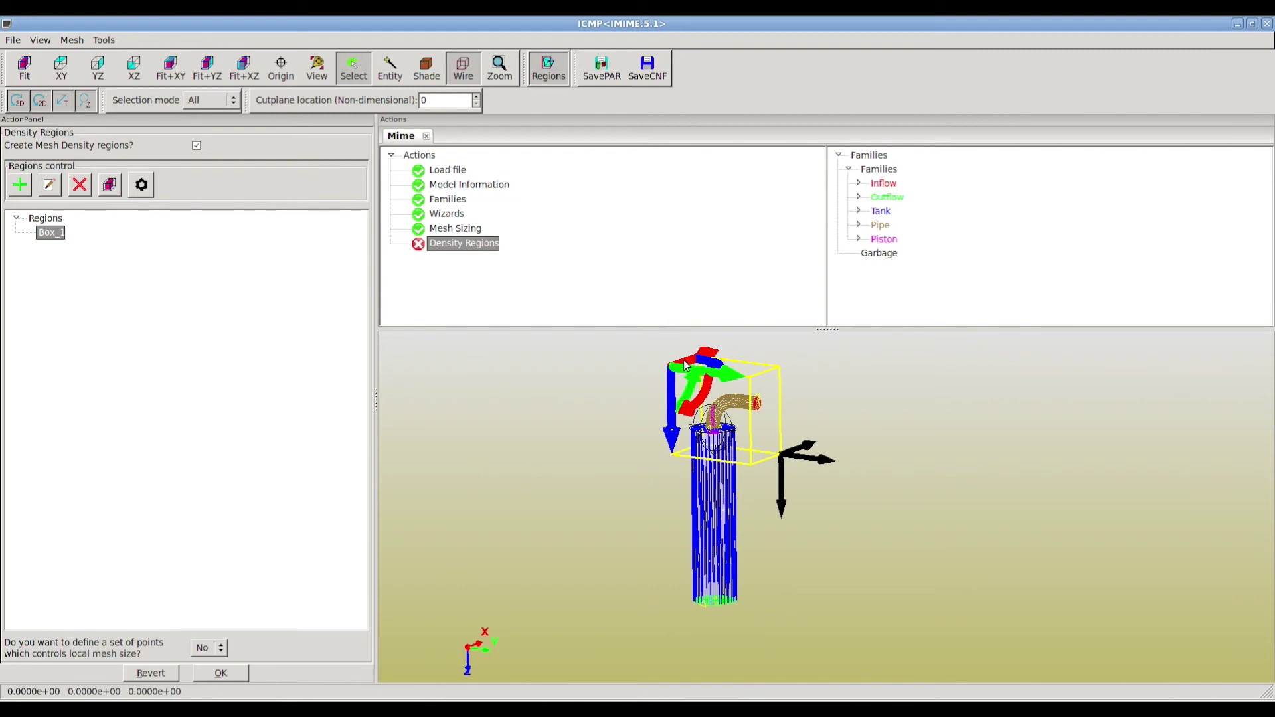
pyautogui.moveTo(686, 366); pyautogui.dragTo(687, 368)
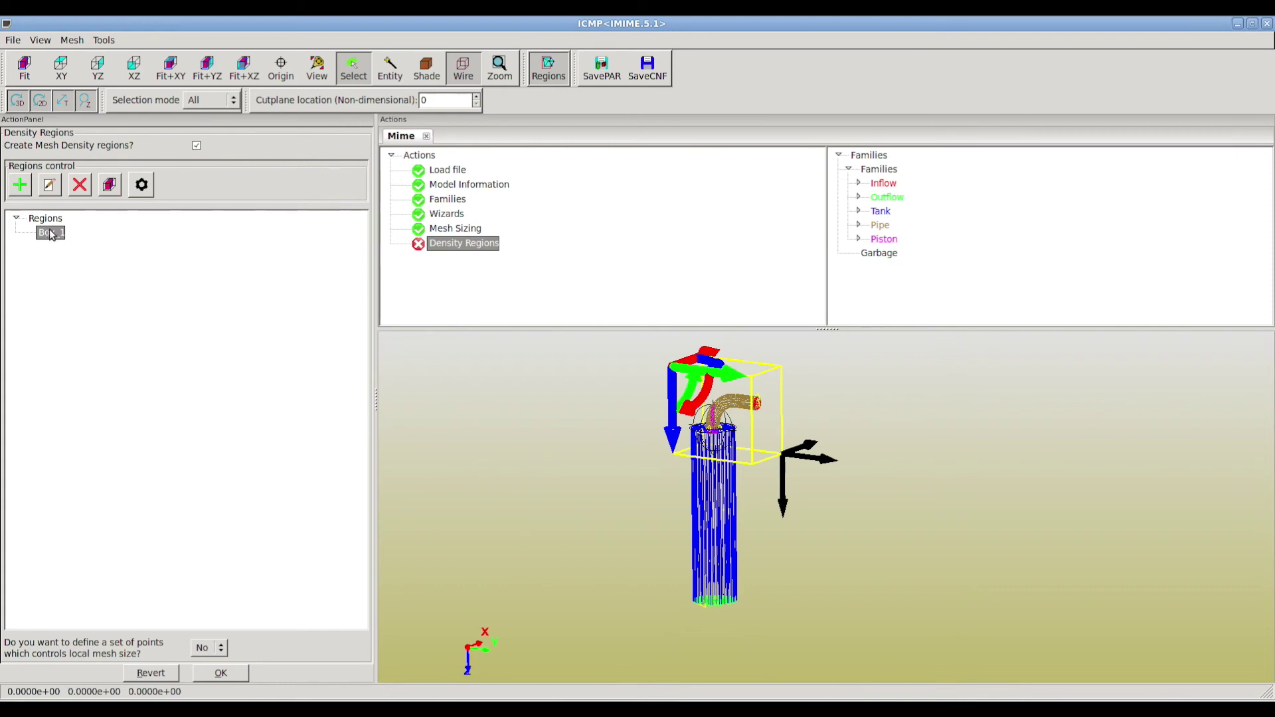
# Set the relative mesh size of the Box_1 density region to 0.25 and apply it
pyautogui.click(49, 184)
pyautogui.doubleClick(189, 516)
pyautogui.write('0.25')
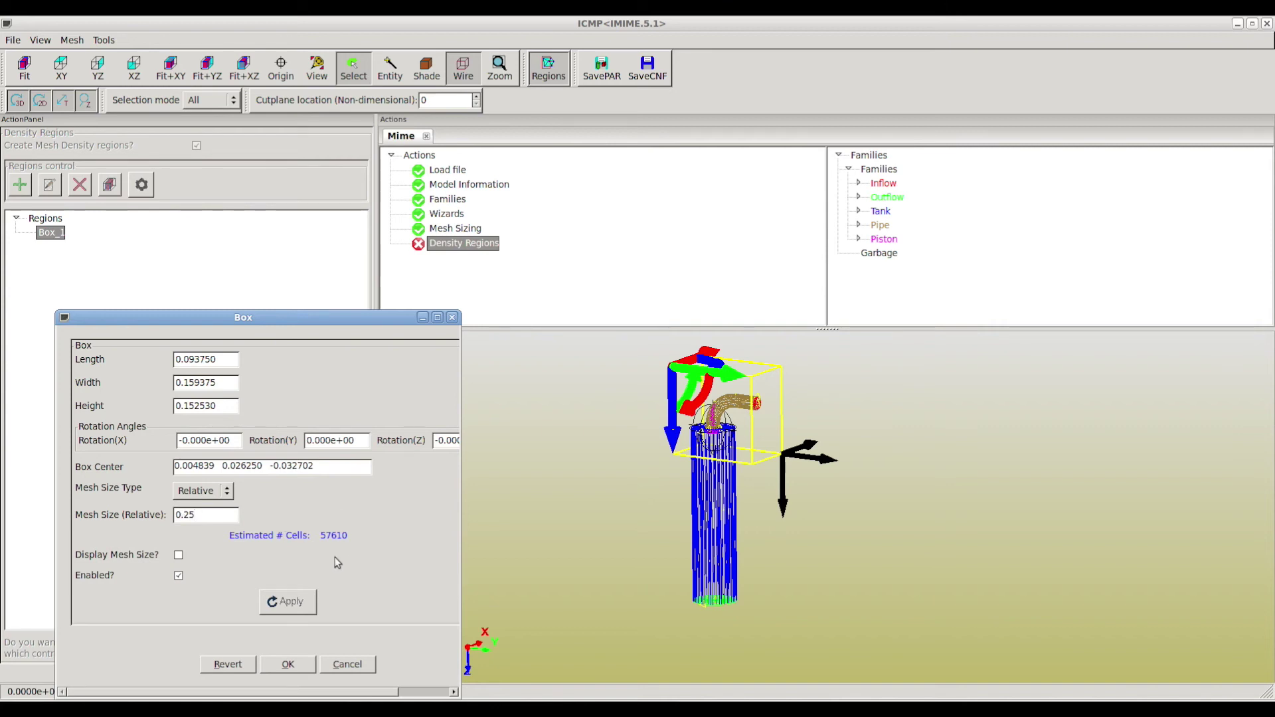
pyautogui.click(286, 602)
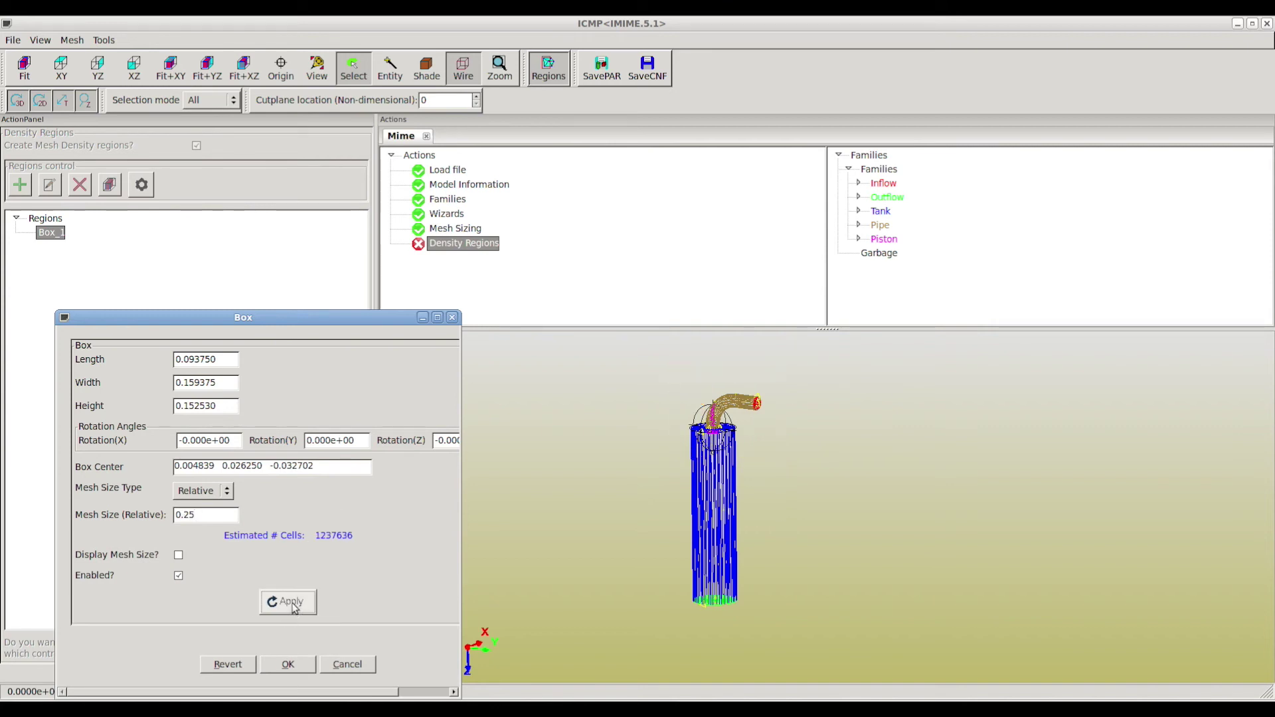
pyautogui.click(287, 664)
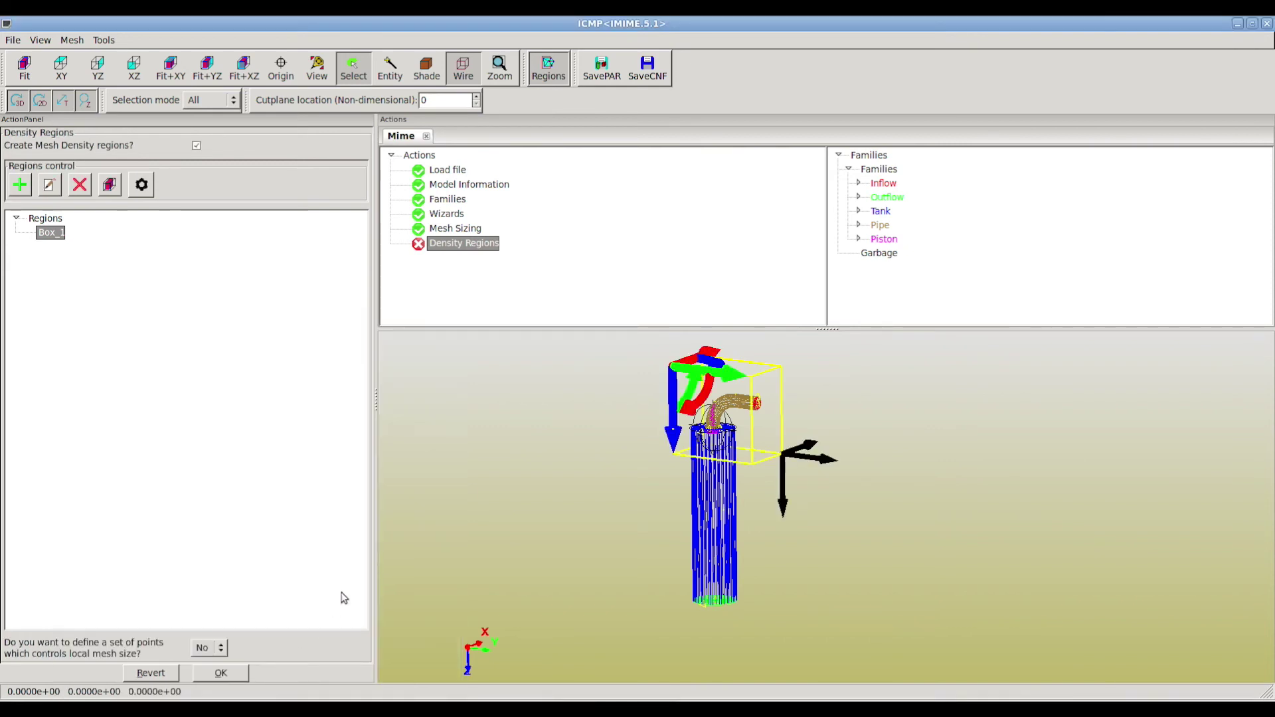
# Accept the density regions, then keep the default advanced mesh control and surface meshing options
pyautogui.click(221, 673)
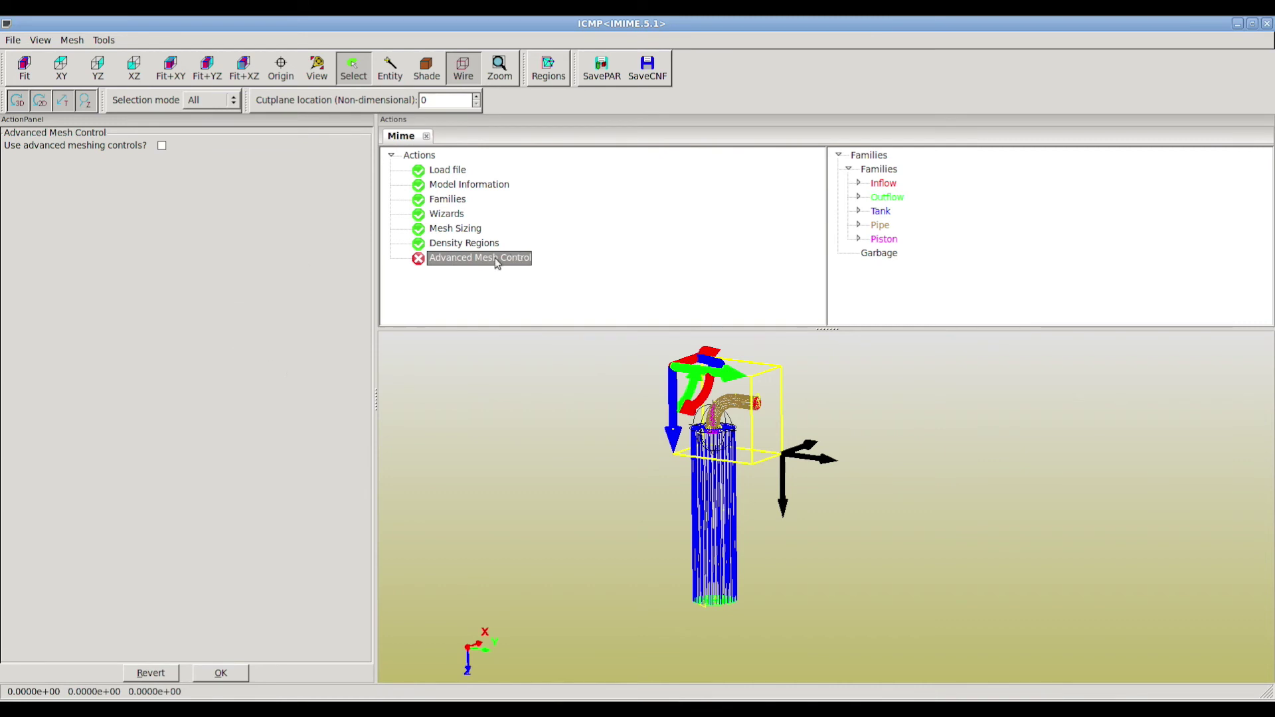
pyautogui.click(219, 672)
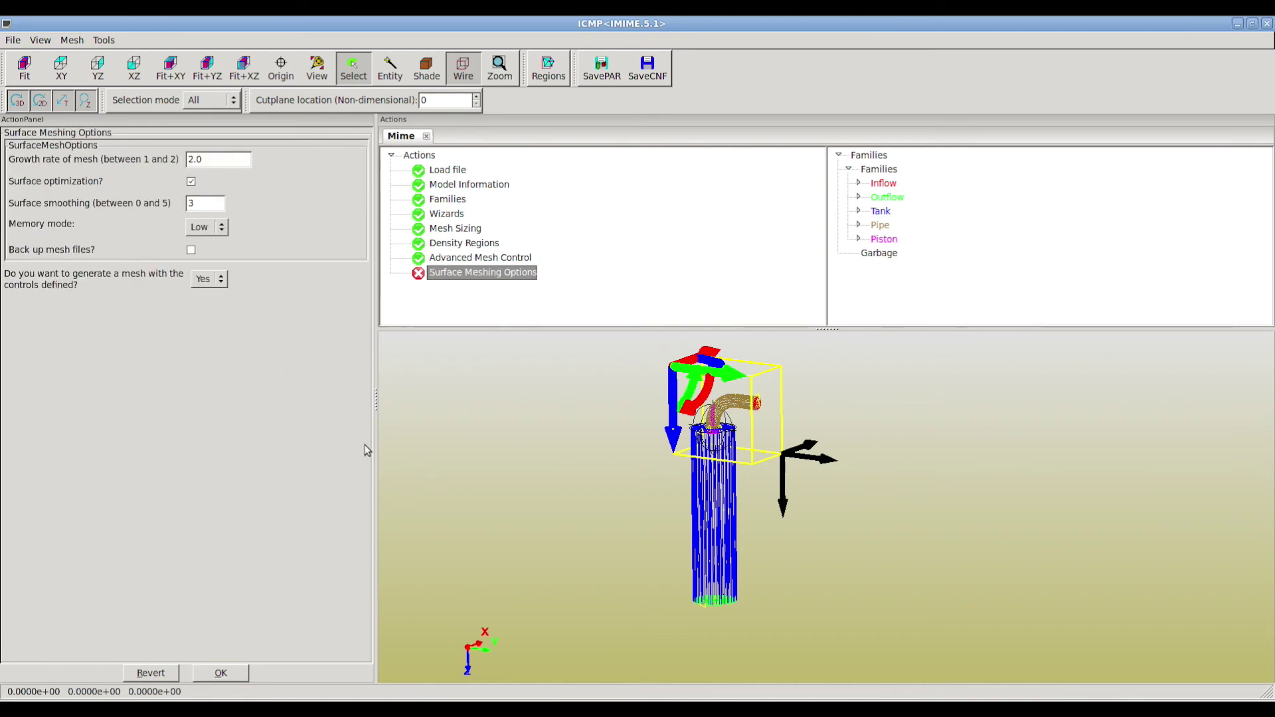
pyautogui.click(227, 674)
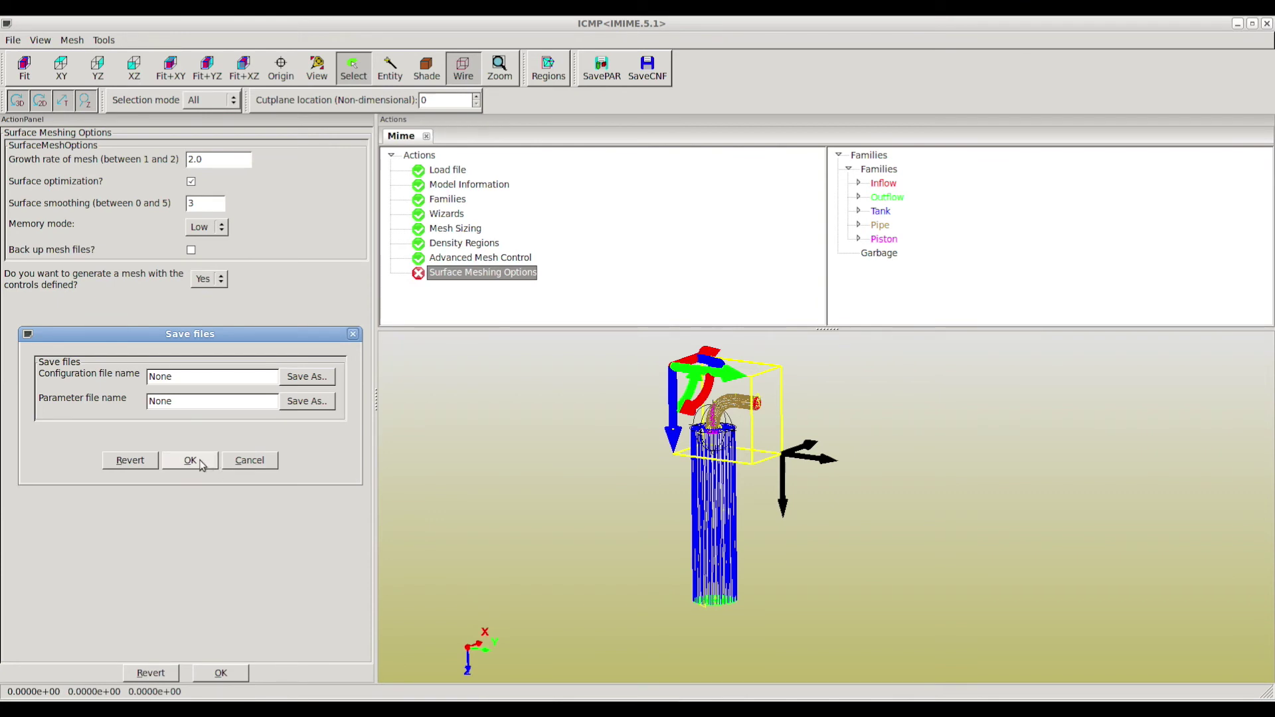
# Name the configuration and parameter files after the piston, save them and generate the surface mesh
pyautogui.moveTo(176, 378); pyautogui.dragTo(132, 375)
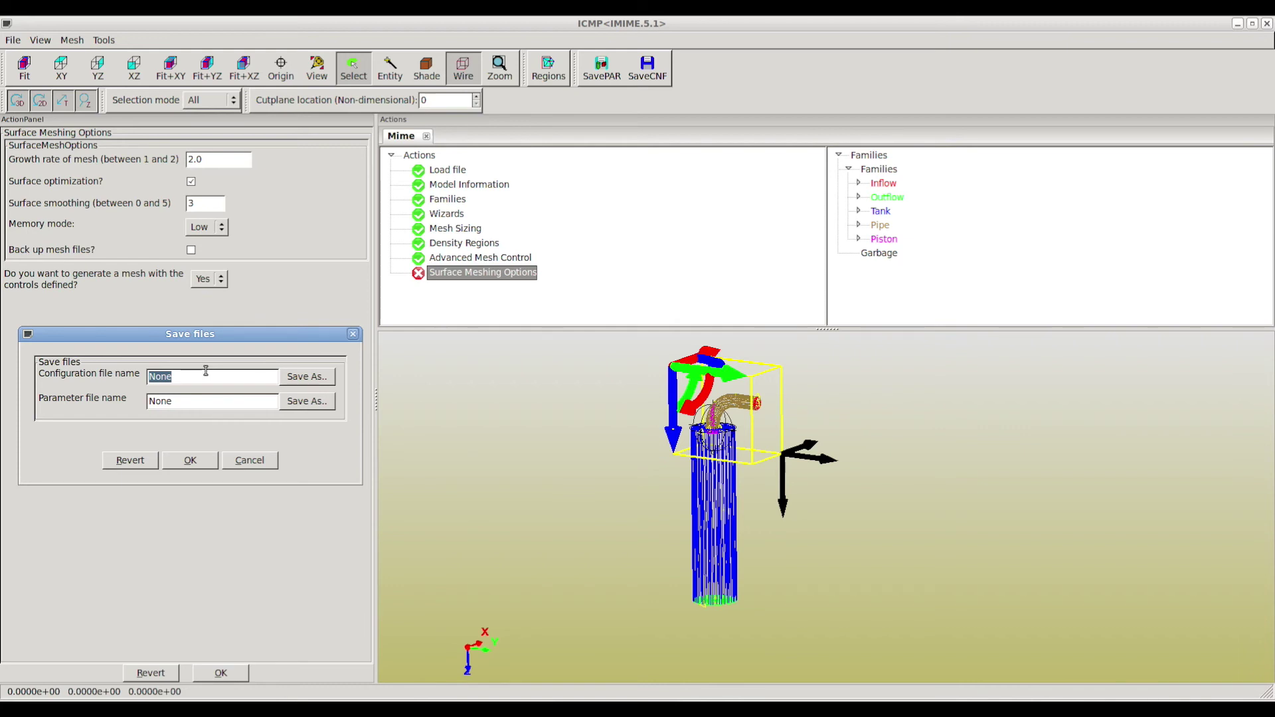
pyautogui.write('pisto')
pyautogui.doubleClick(194, 401)
pyautogui.write('p')
pyautogui.click(201, 464)
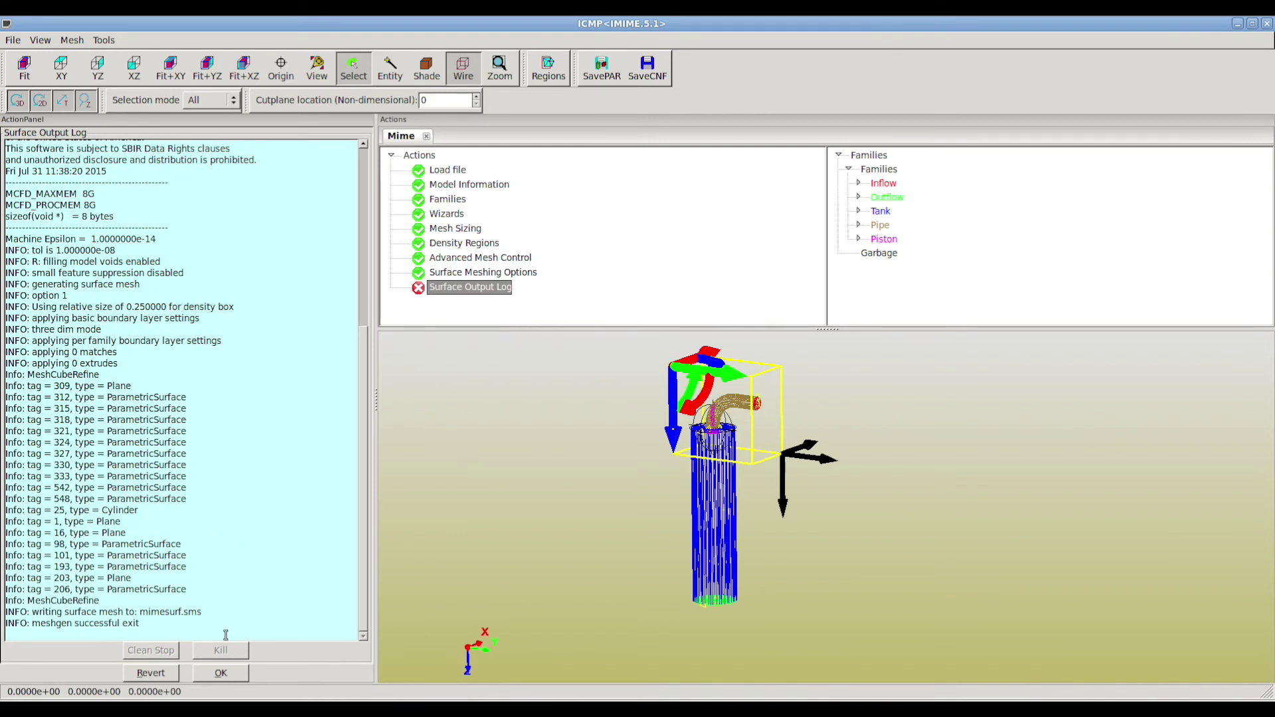
pyautogui.click(225, 675)
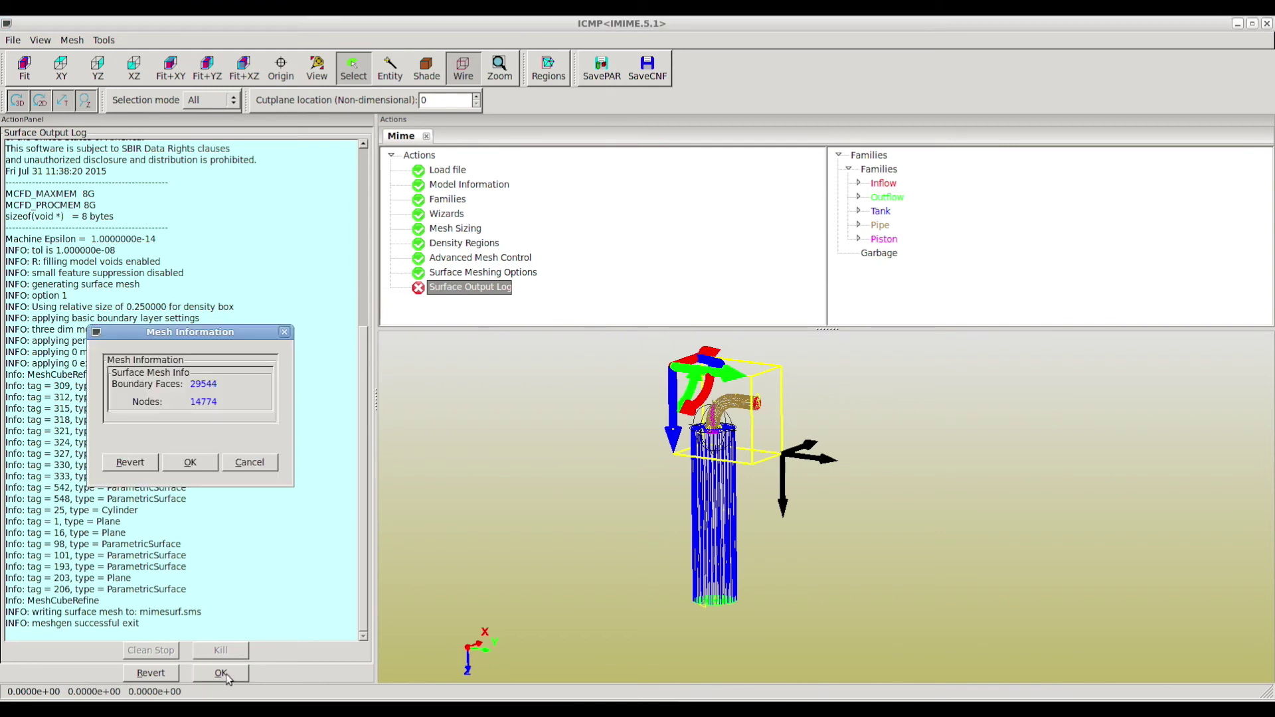
pyautogui.click(200, 463)
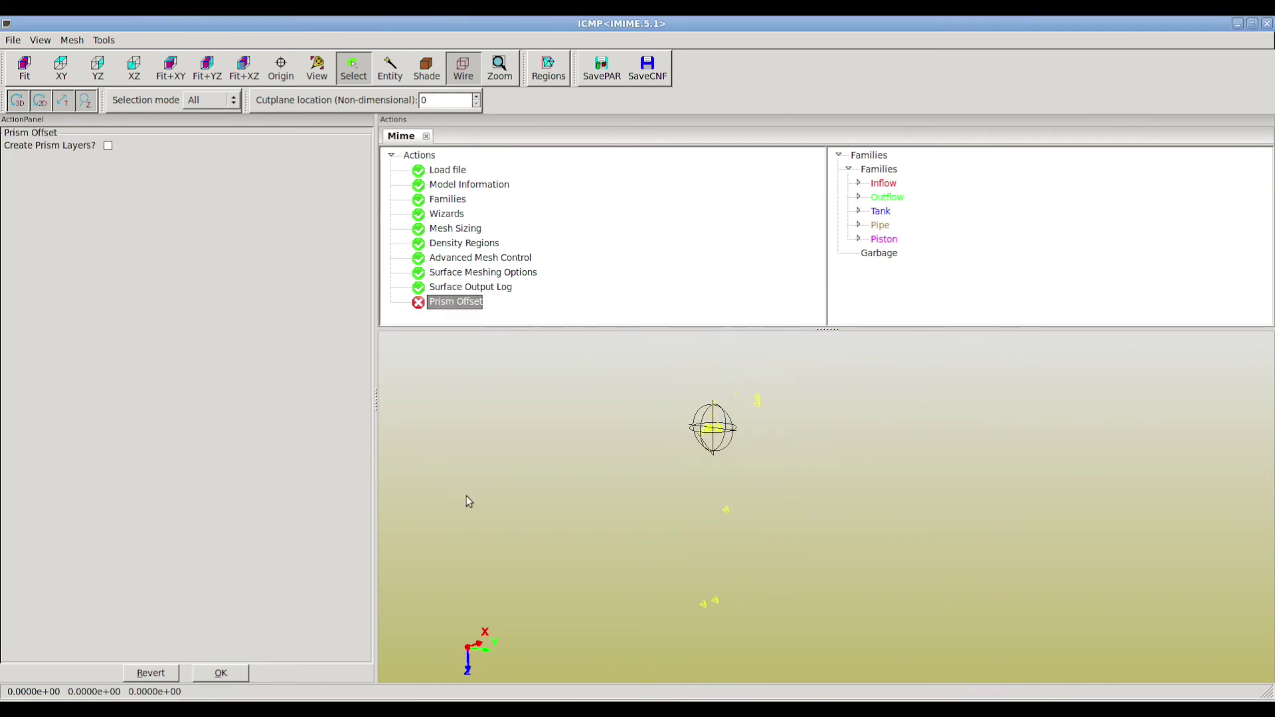
# Examine the surface mesh on the tank, pipe and piston, including the size transition along the tank wall
pyautogui.moveTo(687, 555); pyautogui.dragTo(675, 463, button='right')
pyautogui.moveTo(667, 462); pyautogui.dragTo(730, 539, button='middle')
pyautogui.moveTo(703, 549); pyautogui.dragTo(727, 441, button='right')
pyautogui.moveTo(726, 450); pyautogui.dragTo(713, 484, button='middle')
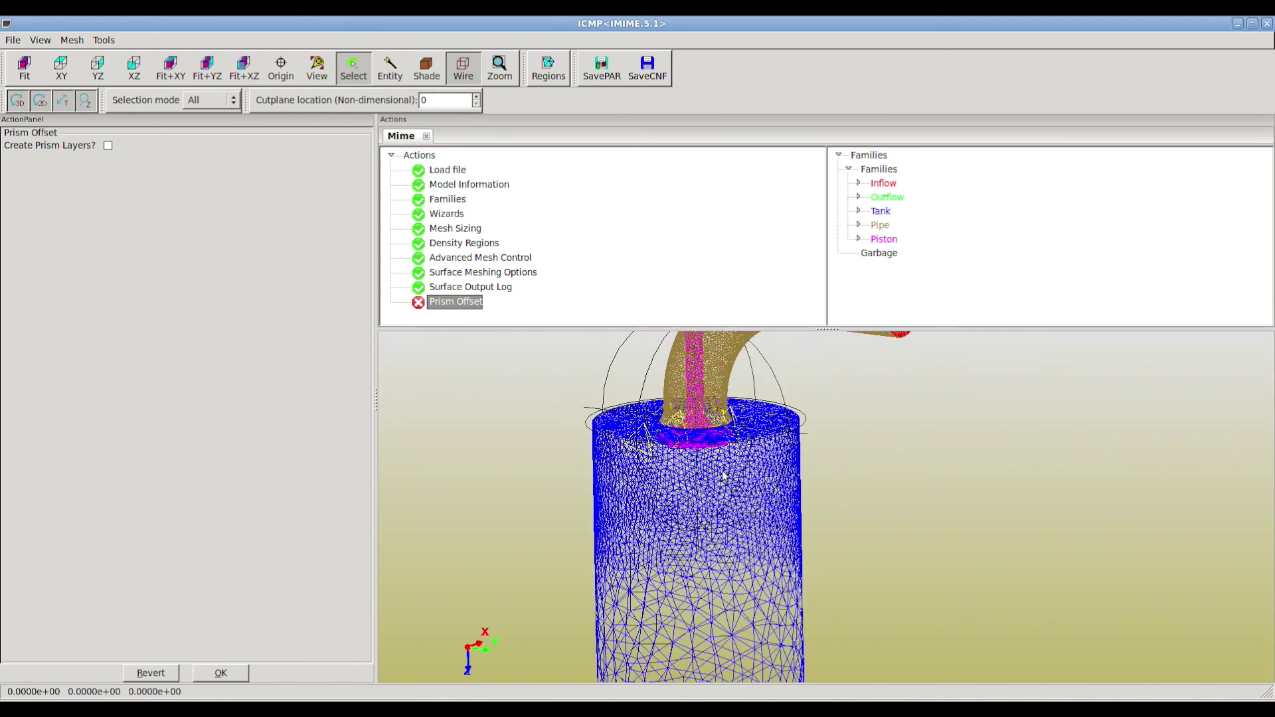
pyautogui.moveTo(755, 441); pyautogui.dragTo(765, 492, button='right')
pyautogui.moveTo(768, 491); pyautogui.dragTo(725, 532, button='middle')
pyautogui.moveTo(799, 456); pyautogui.dragTo(687, 502, button='right')
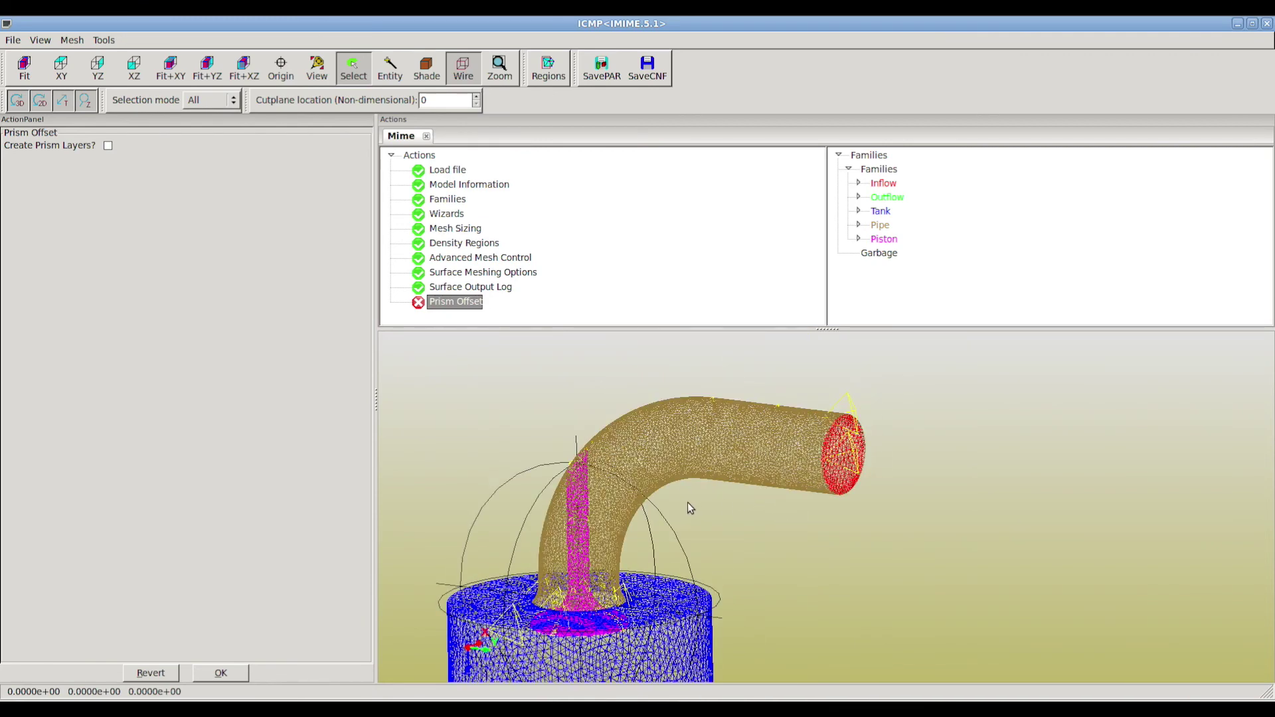
pyautogui.moveTo(688, 502); pyautogui.dragTo(741, 493, button='middle')
pyautogui.moveTo(741, 493); pyautogui.dragTo(723, 450, button='right')
pyautogui.moveTo(723, 450); pyautogui.dragTo(780, 491, button='middle')
pyautogui.moveTo(781, 490); pyautogui.dragTo(764, 467, button='right')
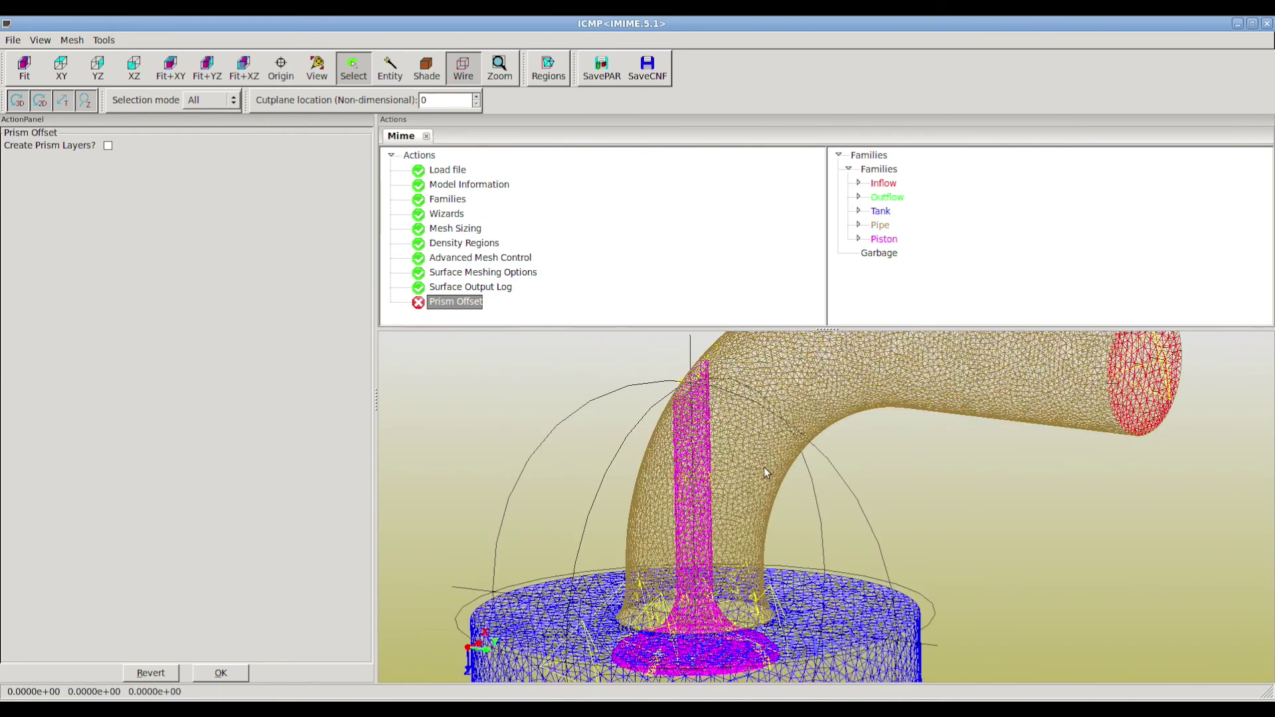
pyautogui.moveTo(739, 537); pyautogui.dragTo(743, 445, button='middle')
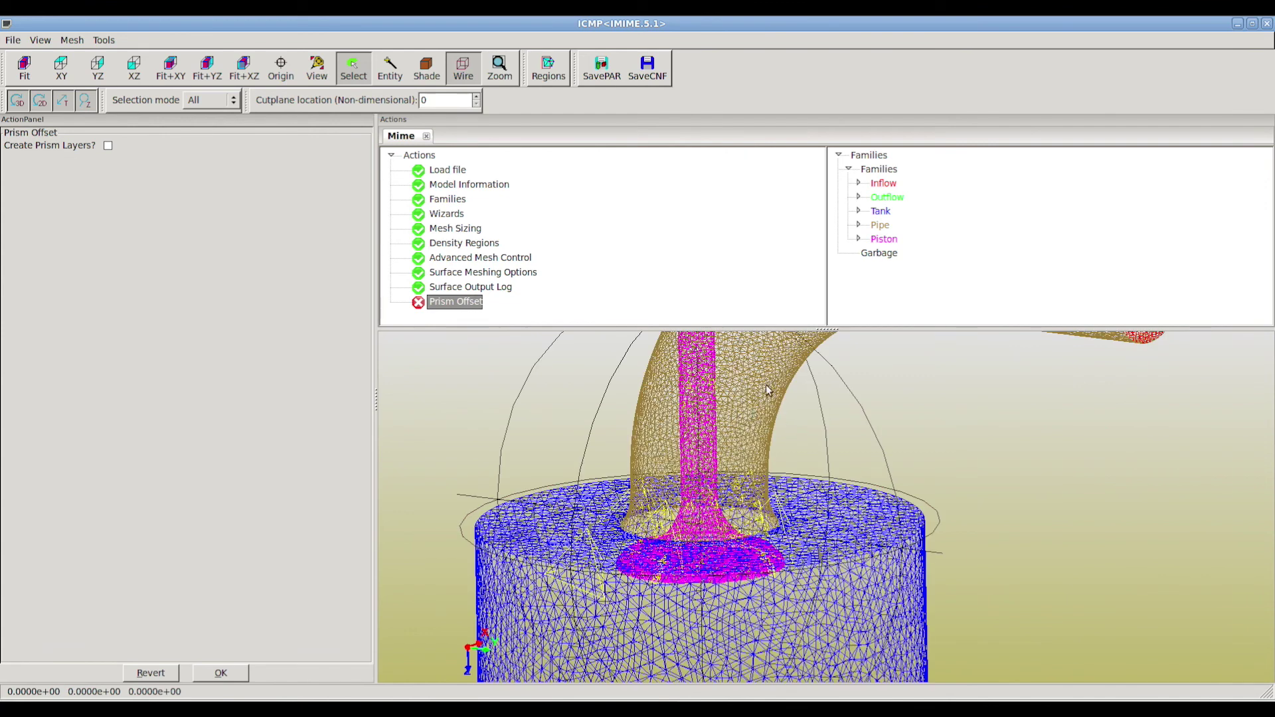
pyautogui.moveTo(763, 441); pyautogui.dragTo(804, 554, button='right')
pyautogui.moveTo(805, 554); pyautogui.dragTo(722, 470, button='middle')
pyautogui.moveTo(722, 470); pyautogui.dragTo(735, 546, button='right')
pyautogui.moveTo(735, 546); pyautogui.dragTo(711, 477, button='middle')
pyautogui.moveTo(712, 478); pyautogui.dragTo(723, 576, button='right')
pyautogui.moveTo(733, 565); pyautogui.dragTo(724, 507, button='middle')
pyautogui.moveTo(726, 495); pyautogui.dragTo(733, 517, button='right')
pyautogui.moveTo(742, 505); pyautogui.dragTo(725, 522, button='middle')
pyautogui.moveTo(723, 492); pyautogui.dragTo(719, 518)
pyautogui.moveTo(738, 467); pyautogui.dragTo(735, 444, button='right')
pyautogui.moveTo(735, 443); pyautogui.dragTo(748, 498, button='middle')
pyautogui.moveTo(749, 498); pyautogui.dragTo(739, 437, button='right')
pyautogui.moveTo(739, 439); pyautogui.dragTo(693, 426, button='middle')
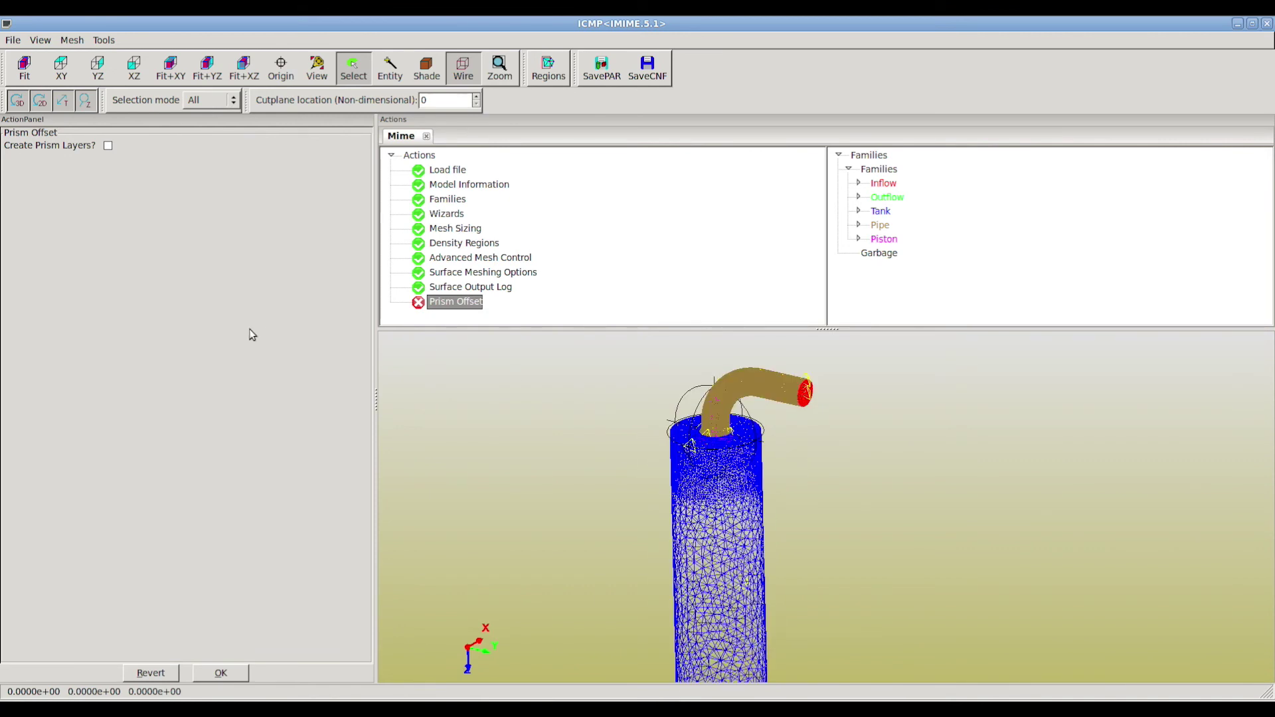
# Enable prism layers with relative growth and a first layer height of 0.0001
pyautogui.click(109, 146)
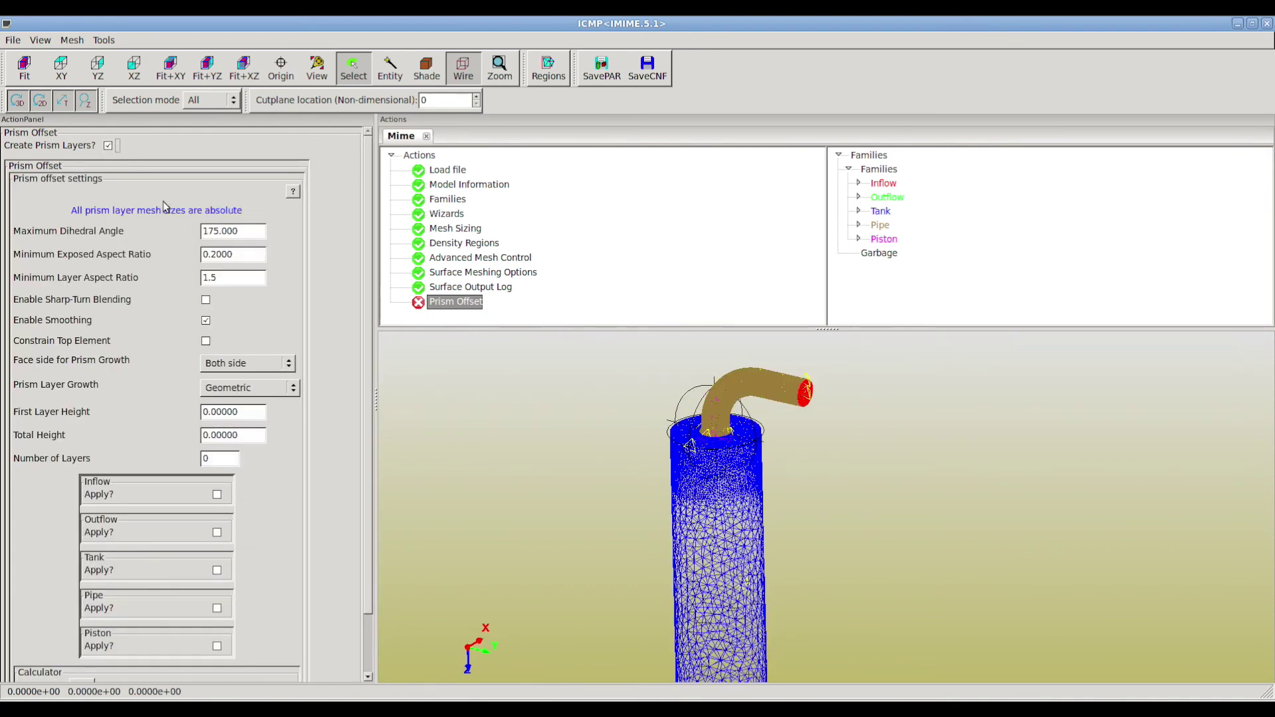
pyautogui.click(241, 388)
pyautogui.click(260, 403)
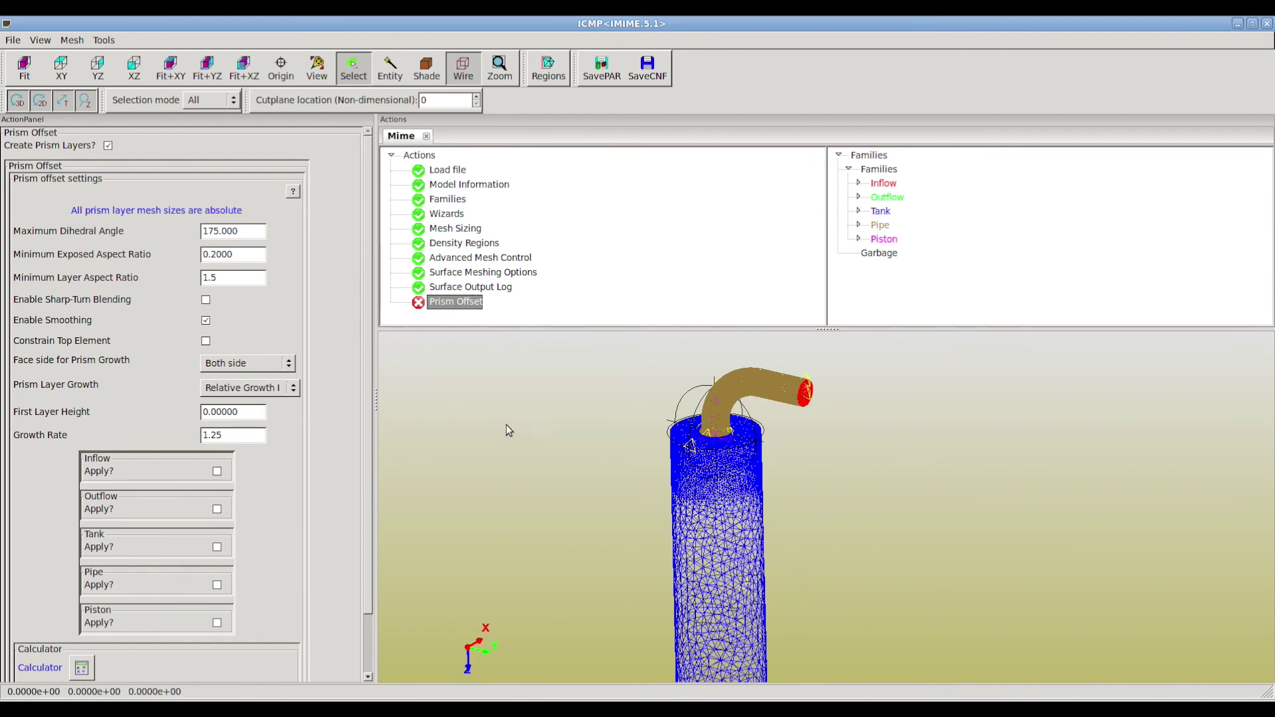
pyautogui.click(258, 415)
pyautogui.click(257, 417)
pyautogui.scroll(-2, 266, 439)
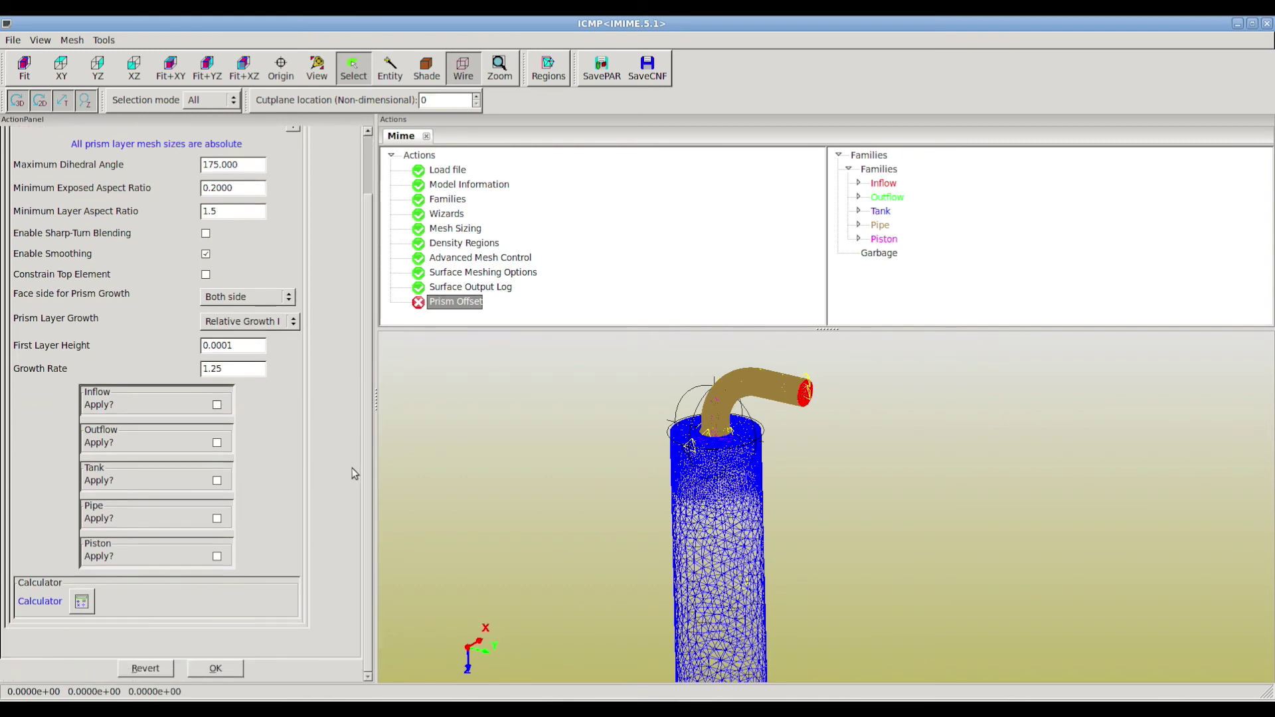
# Apply the prism layers to the Tank, Pipe and Piston families and accept the prism offset settings
pyautogui.click(218, 480)
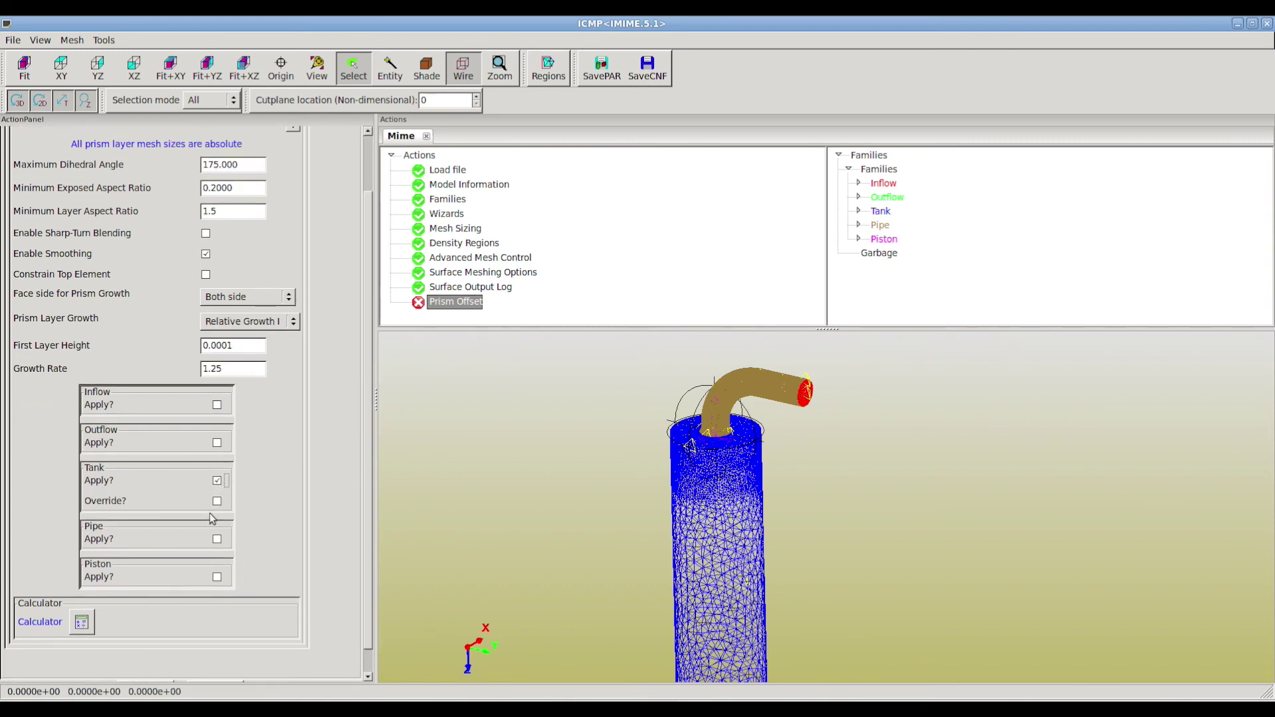
pyautogui.click(217, 539)
pyautogui.click(217, 597)
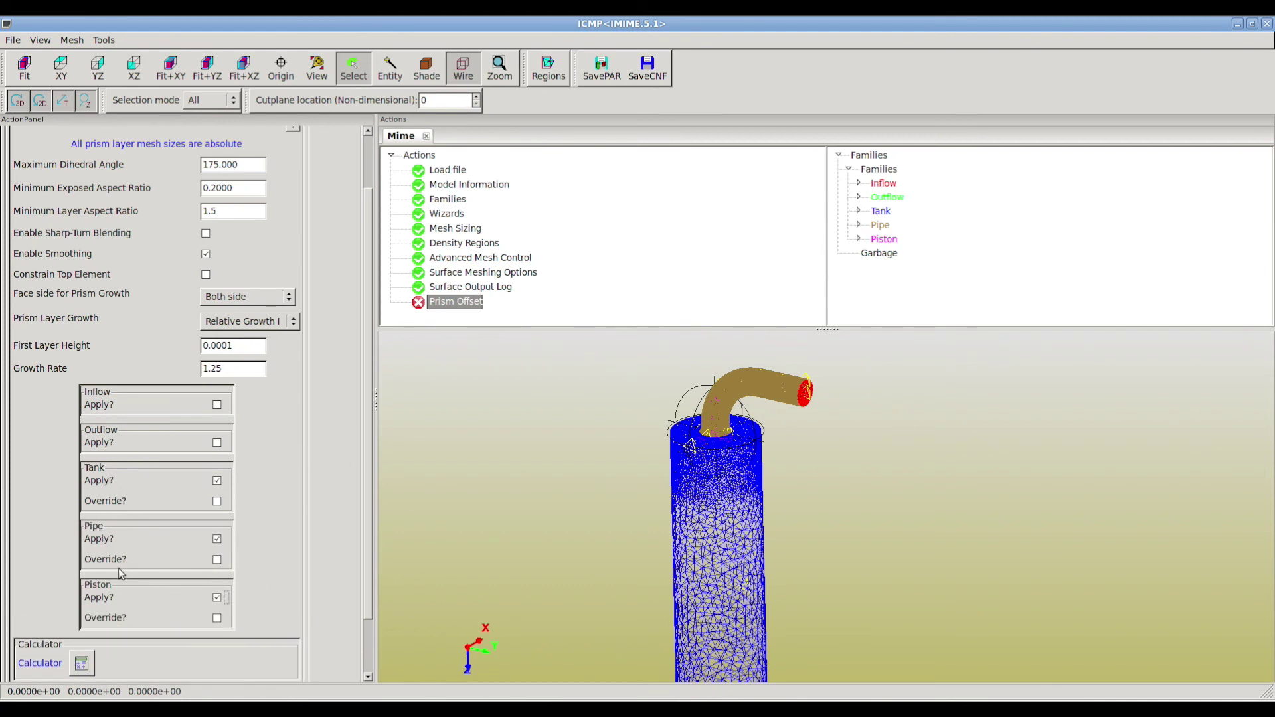
pyautogui.scroll(-2, 369, 317)
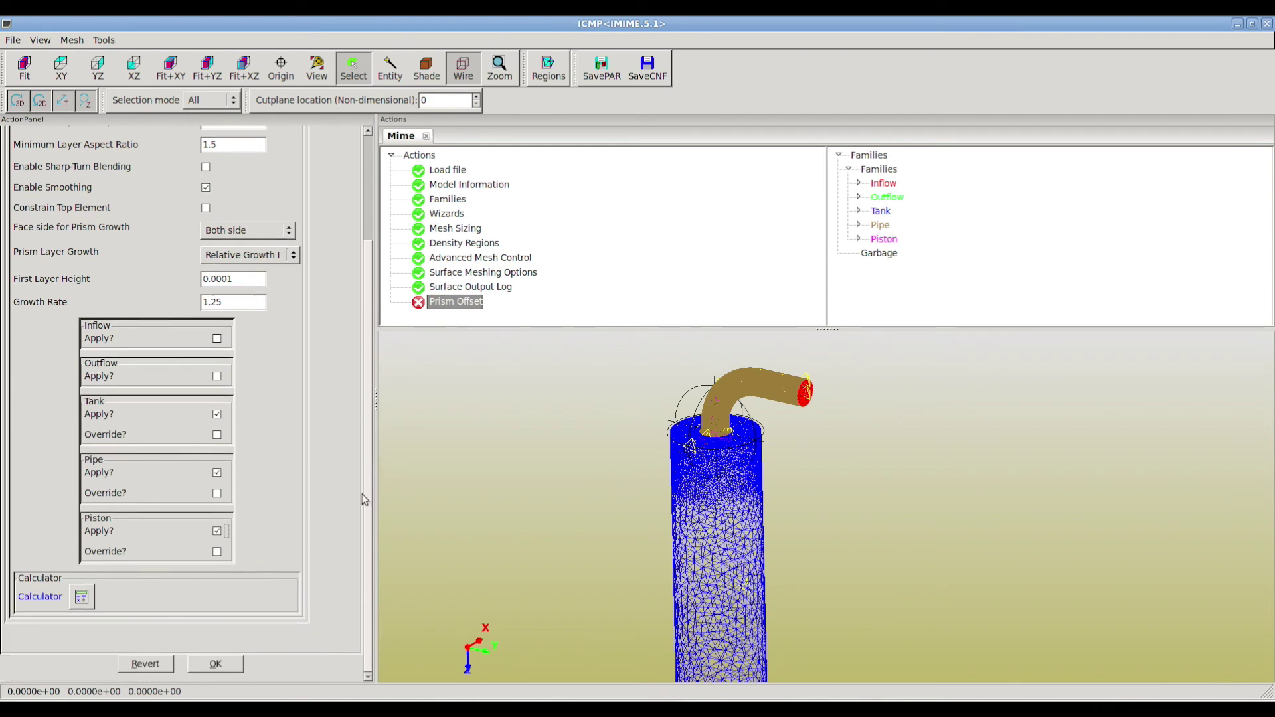
pyautogui.click(215, 663)
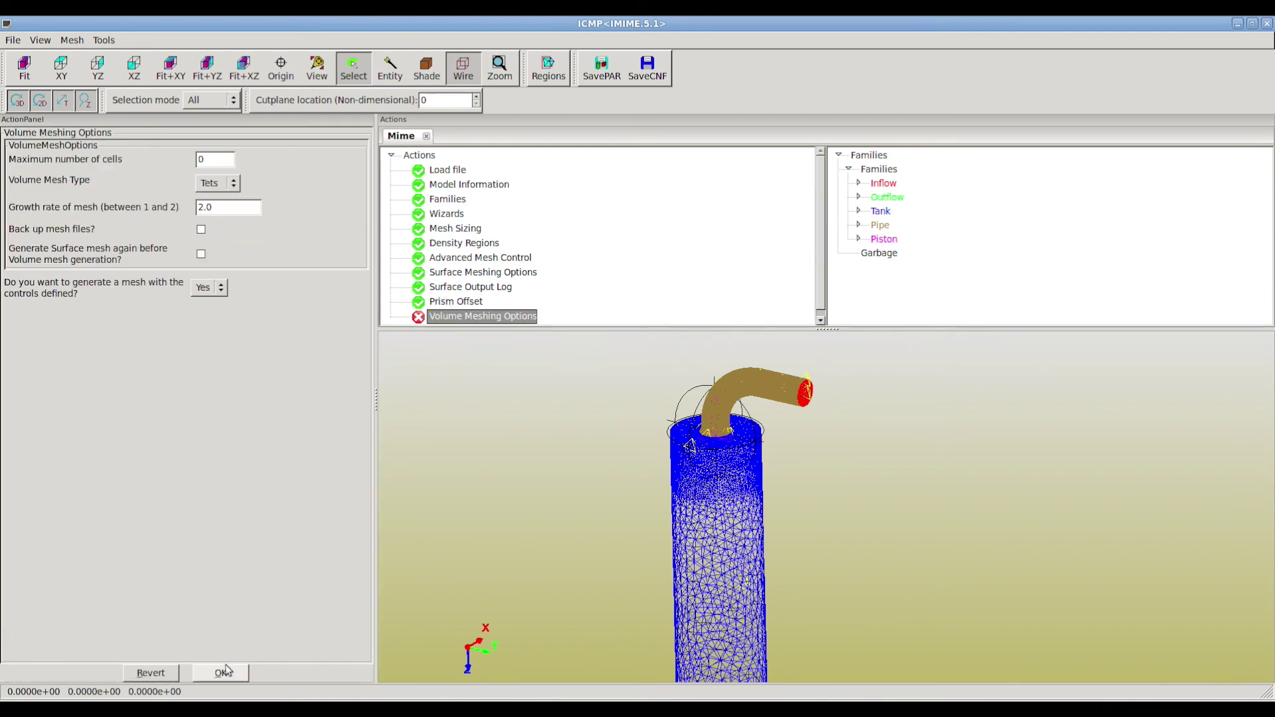
# Generate the volume mesh with the default Tets options and review its output log and mesh information
pyautogui.click(232, 673)
pyautogui.click(197, 460)
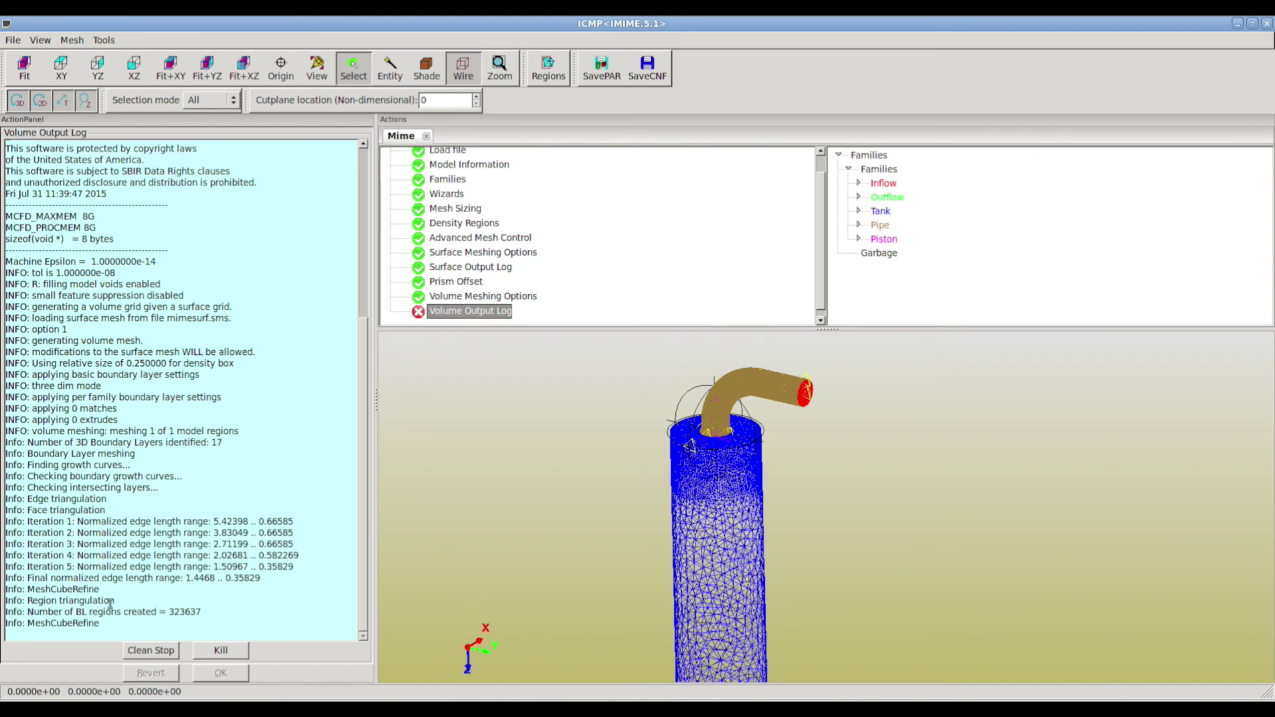
pyautogui.moveTo(168, 613); pyautogui.dragTo(196, 613)
pyautogui.click(180, 558)
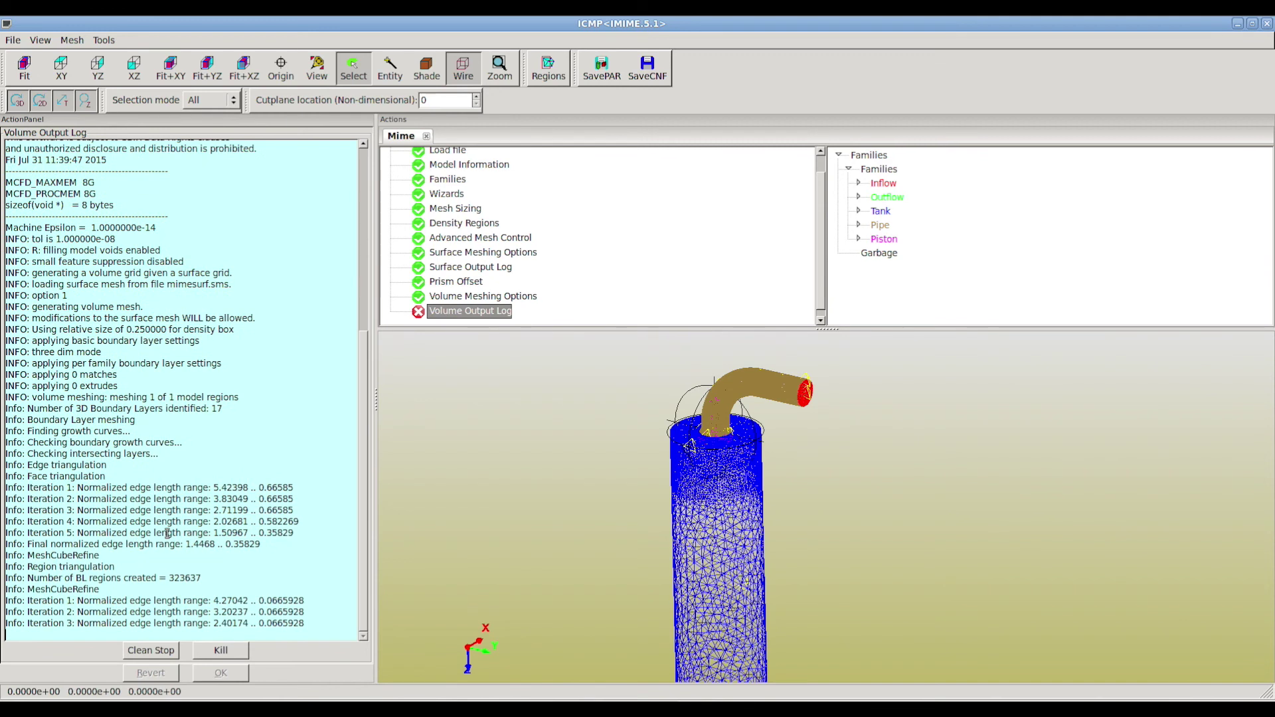
pyautogui.moveTo(54, 591); pyautogui.dragTo(101, 589)
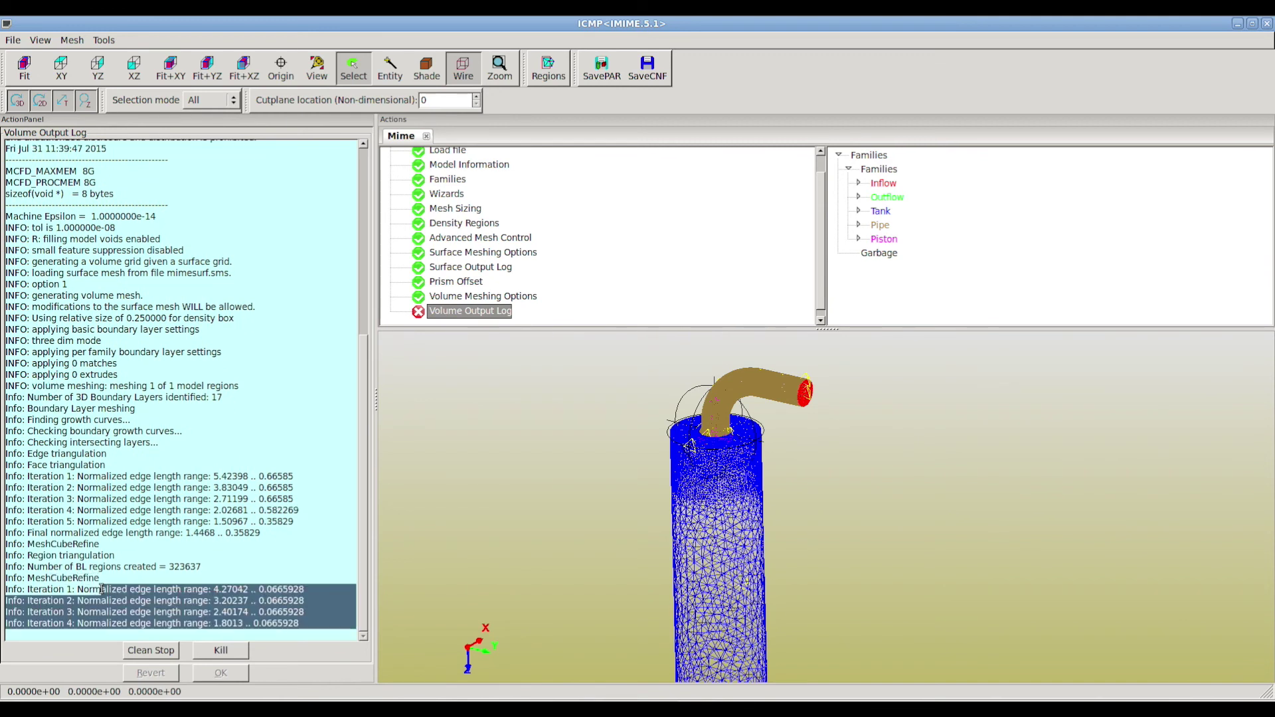
pyautogui.click(51, 579)
pyautogui.moveTo(8, 579); pyautogui.dragTo(108, 574)
pyautogui.click(99, 573)
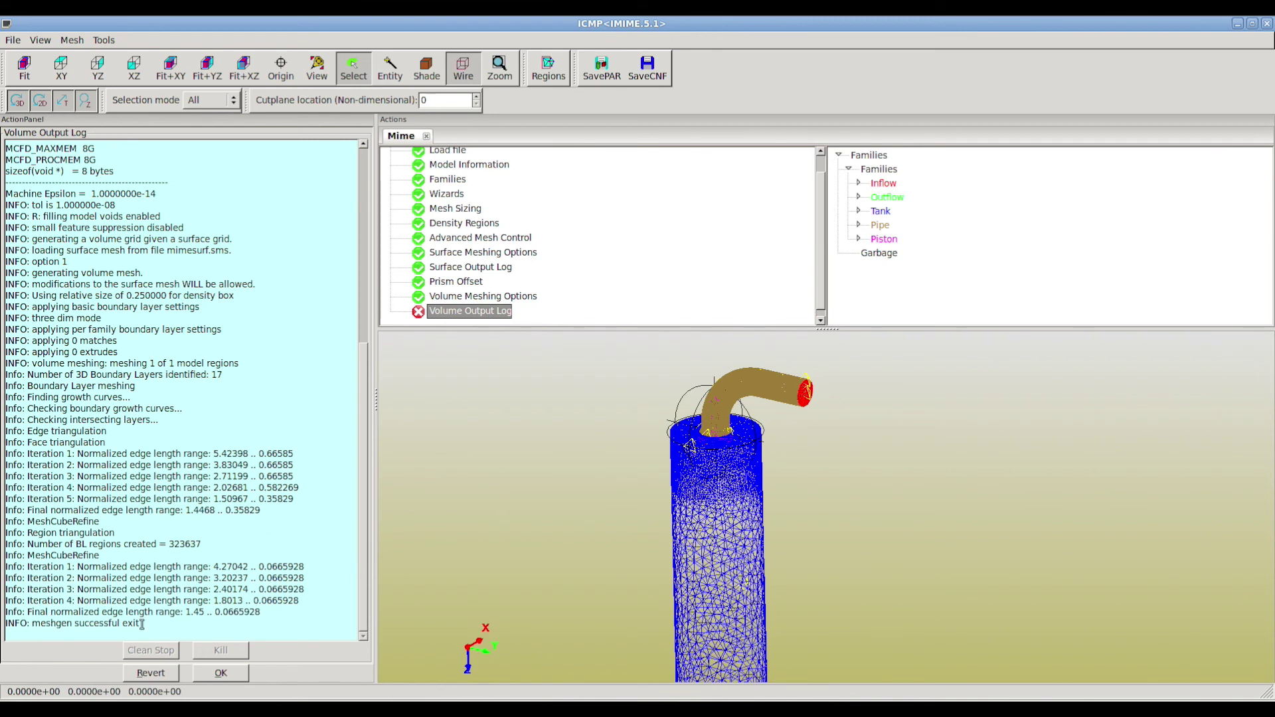
pyautogui.click(226, 673)
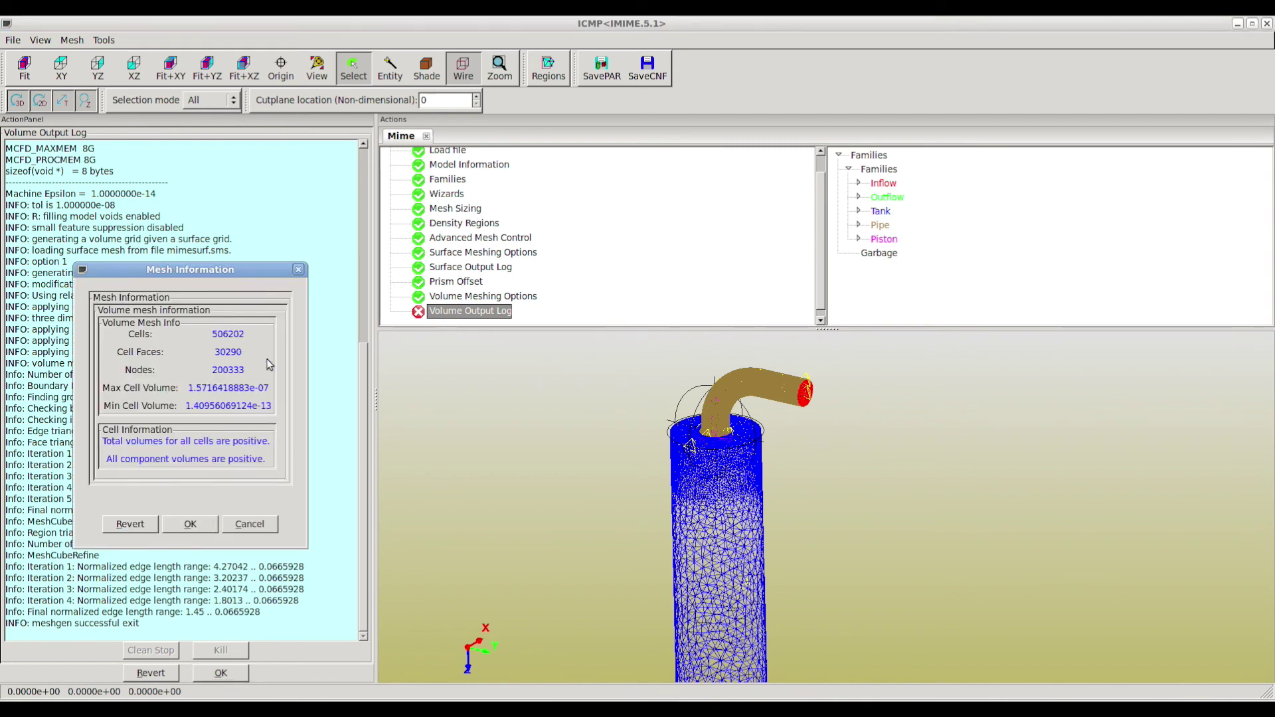
pyautogui.click(191, 525)
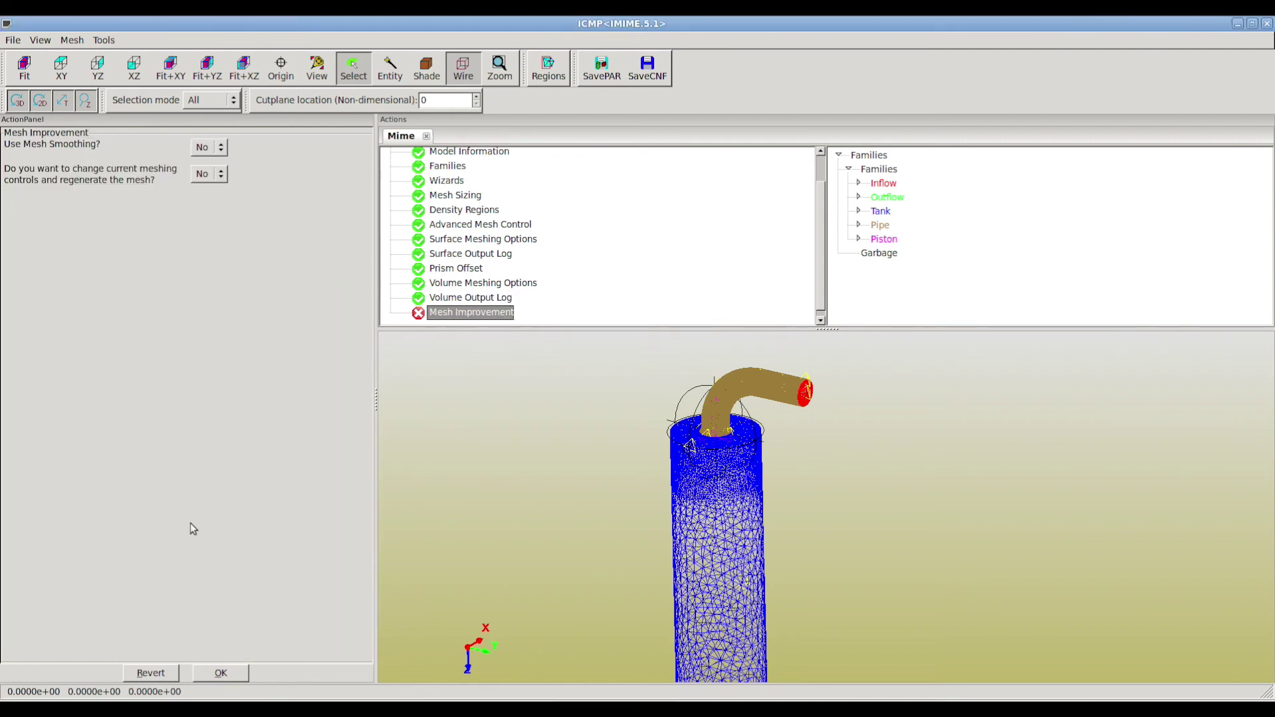
# Examine the prism layers on the inflow face and the mesh around the pipe and piston
pyautogui.moveTo(751, 511); pyautogui.dragTo(751, 424, button='right')
pyautogui.moveTo(752, 423); pyautogui.dragTo(734, 559, button='middle')
pyautogui.moveTo(733, 559); pyautogui.dragTo(721, 447, button='right')
pyautogui.moveTo(720, 447); pyautogui.dragTo(778, 500, button='middle')
pyautogui.moveTo(777, 499); pyautogui.dragTo(765, 466, button='right')
pyautogui.moveTo(735, 492); pyautogui.dragTo(759, 506)
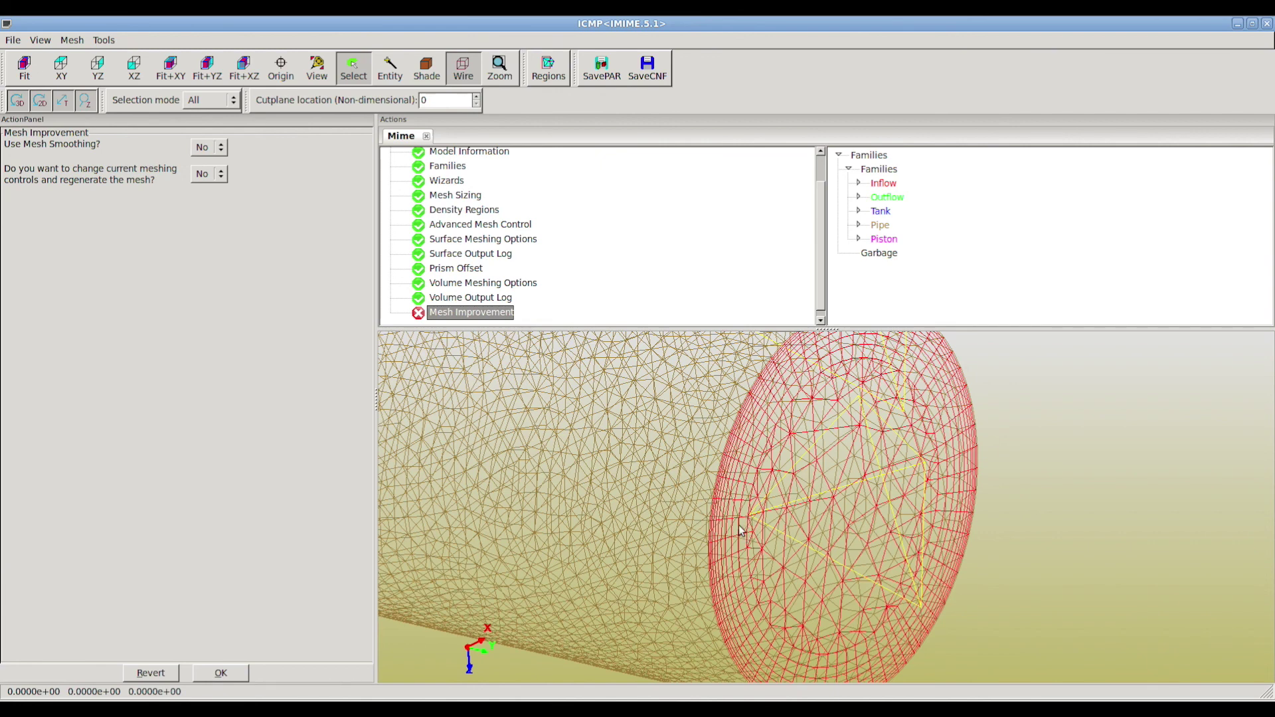
pyautogui.moveTo(808, 440); pyautogui.dragTo(713, 579)
pyautogui.moveTo(761, 507); pyautogui.dragTo(766, 548, button='right')
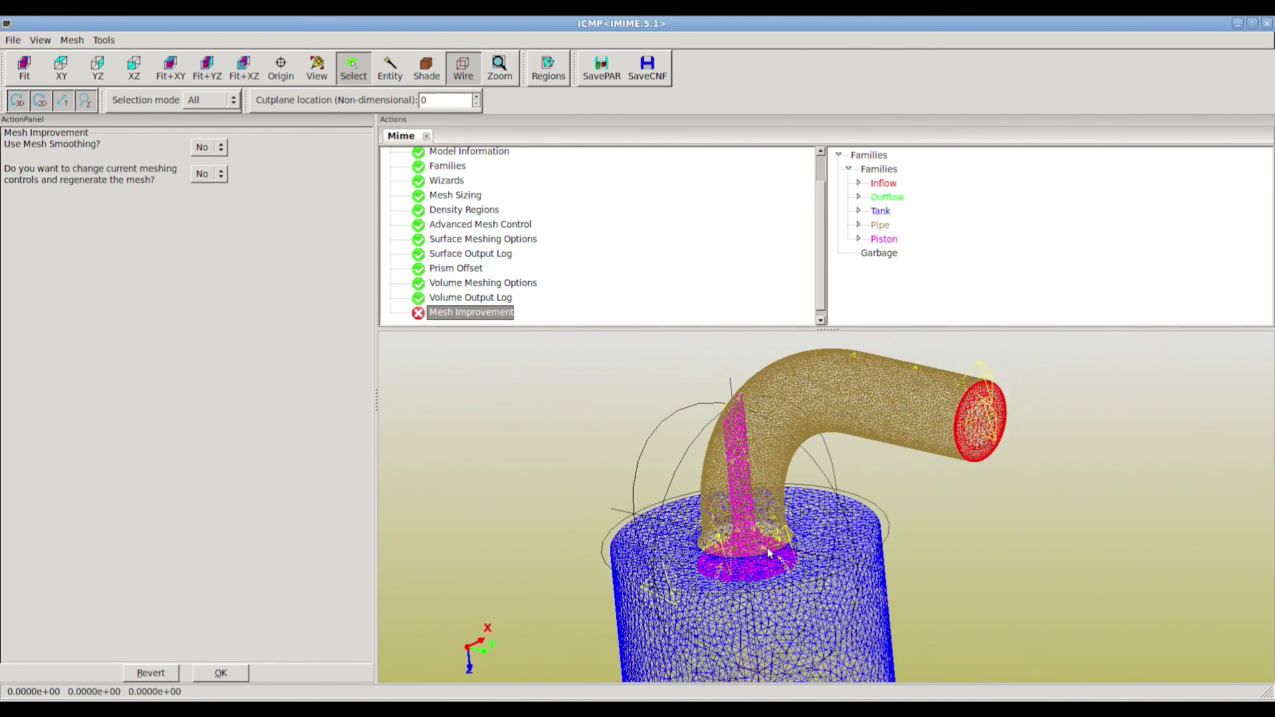
# Accept the mesh improvement settings with no mesh smoothing and no regeneration of the mesh
pyautogui.moveTo(765, 548); pyautogui.dragTo(725, 565, button='middle')
pyautogui.moveTo(726, 564); pyautogui.dragTo(756, 525)
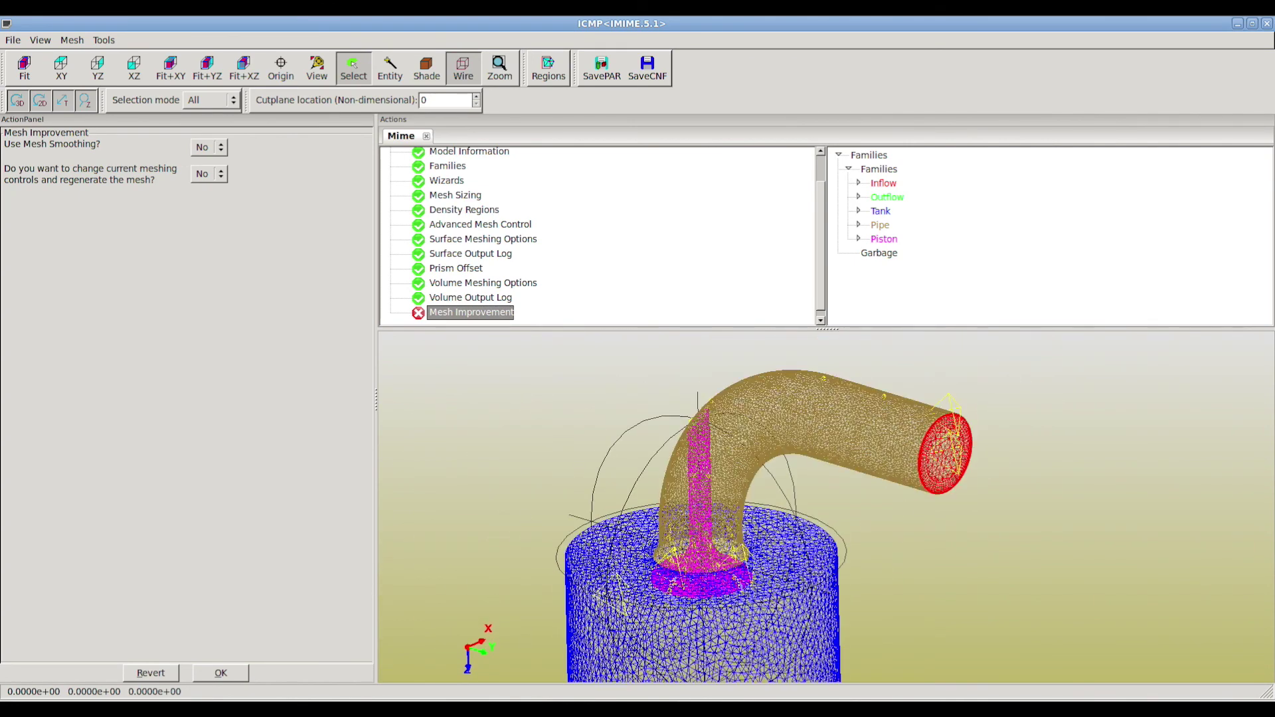
pyautogui.moveTo(615, 531); pyautogui.dragTo(601, 608, button='right')
pyautogui.moveTo(601, 608); pyautogui.dragTo(552, 518, button='middle')
pyautogui.moveTo(552, 518); pyautogui.dragTo(577, 574, button='right')
pyautogui.moveTo(576, 574); pyautogui.dragTo(579, 498, button='middle')
pyautogui.moveTo(579, 501); pyautogui.dragTo(580, 547, button='right')
pyautogui.click(221, 674)
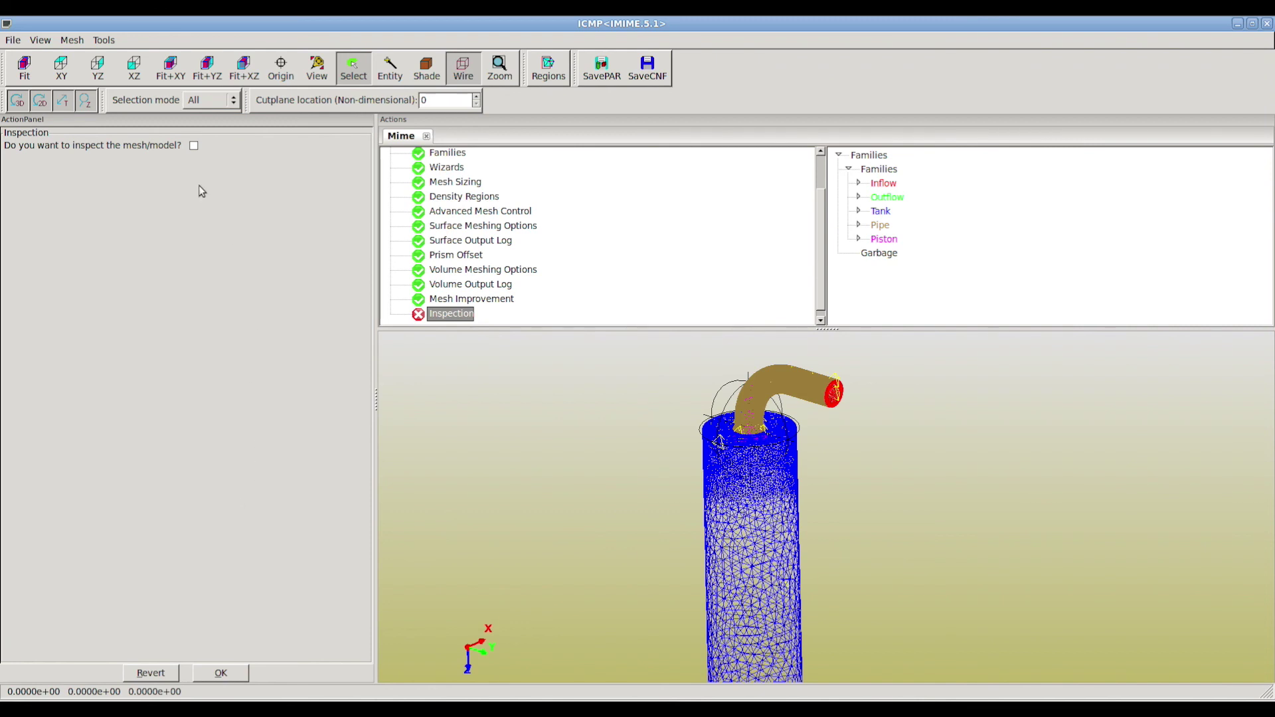
# Enable mesh inspection with the Cutplane (Plane Mode) type and set the non-dimensional cutplane location to 500
pyautogui.click(194, 146)
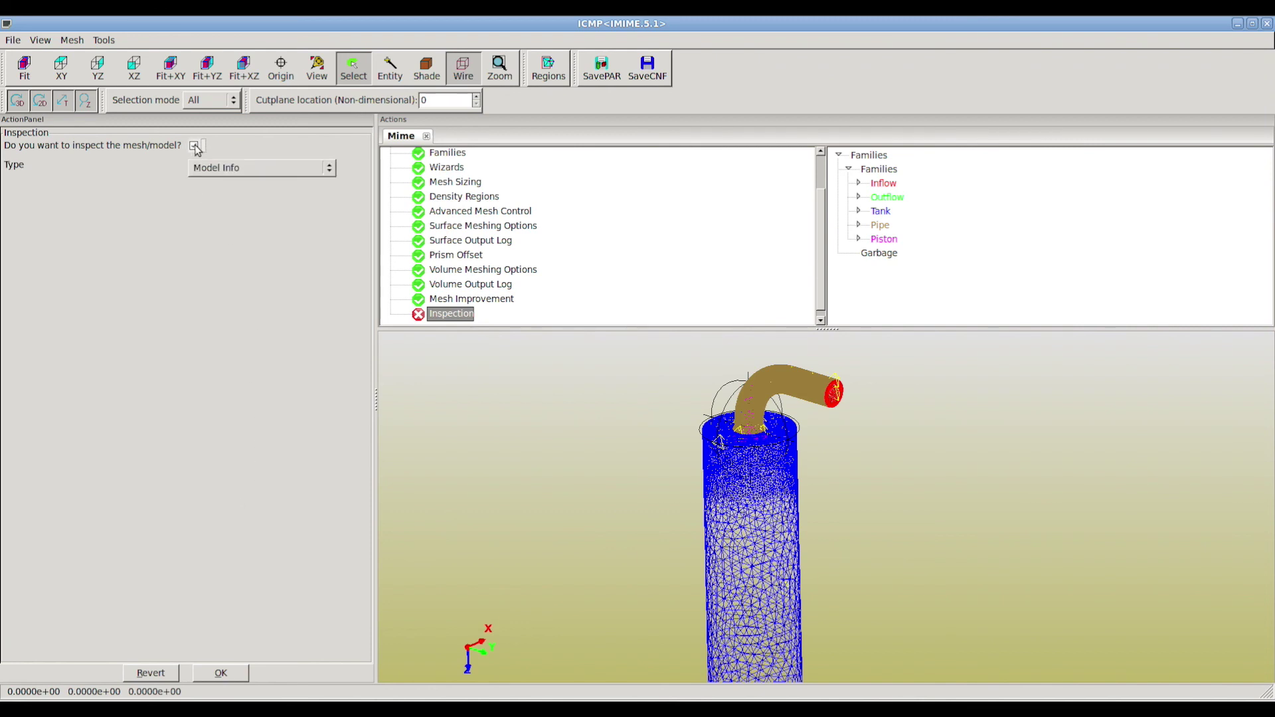
pyautogui.click(229, 168)
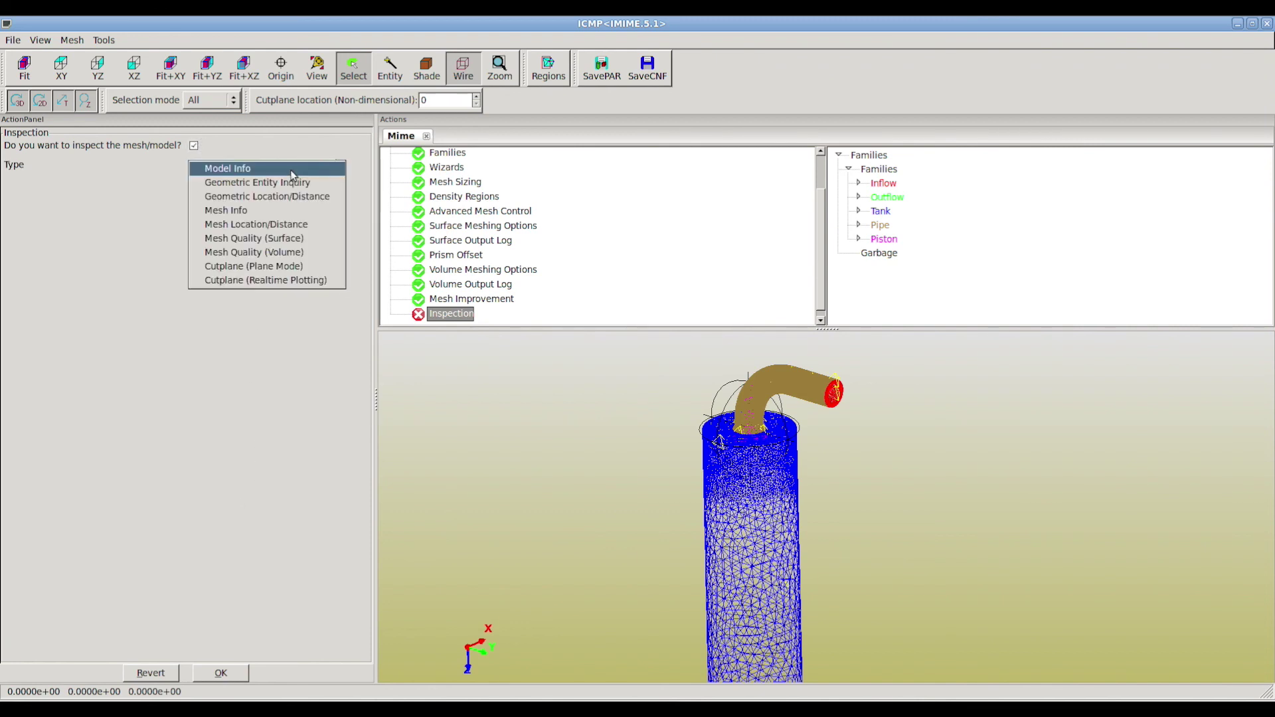
pyautogui.click(311, 268)
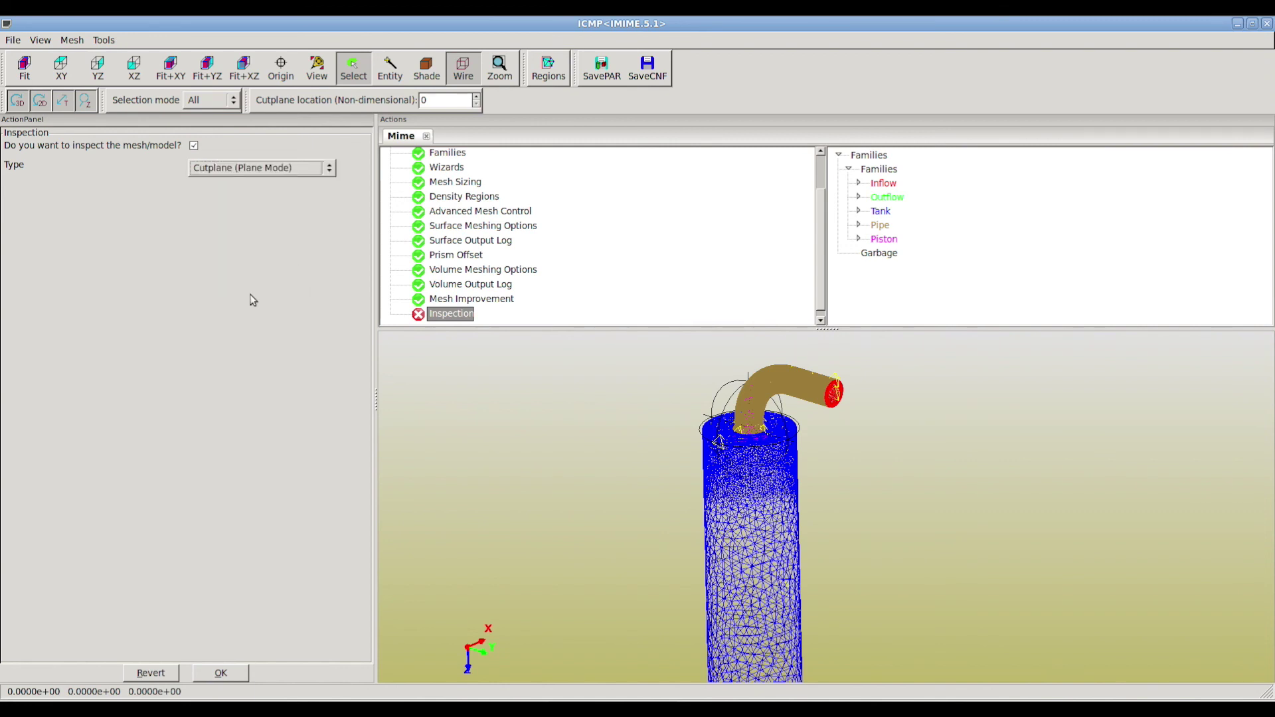
pyautogui.doubleClick(433, 101)
pyautogui.write('500')
pyautogui.moveTo(655, 480); pyautogui.dragTo(675, 488, button='right')
pyautogui.moveTo(681, 484); pyautogui.dragTo(643, 473, button='middle')
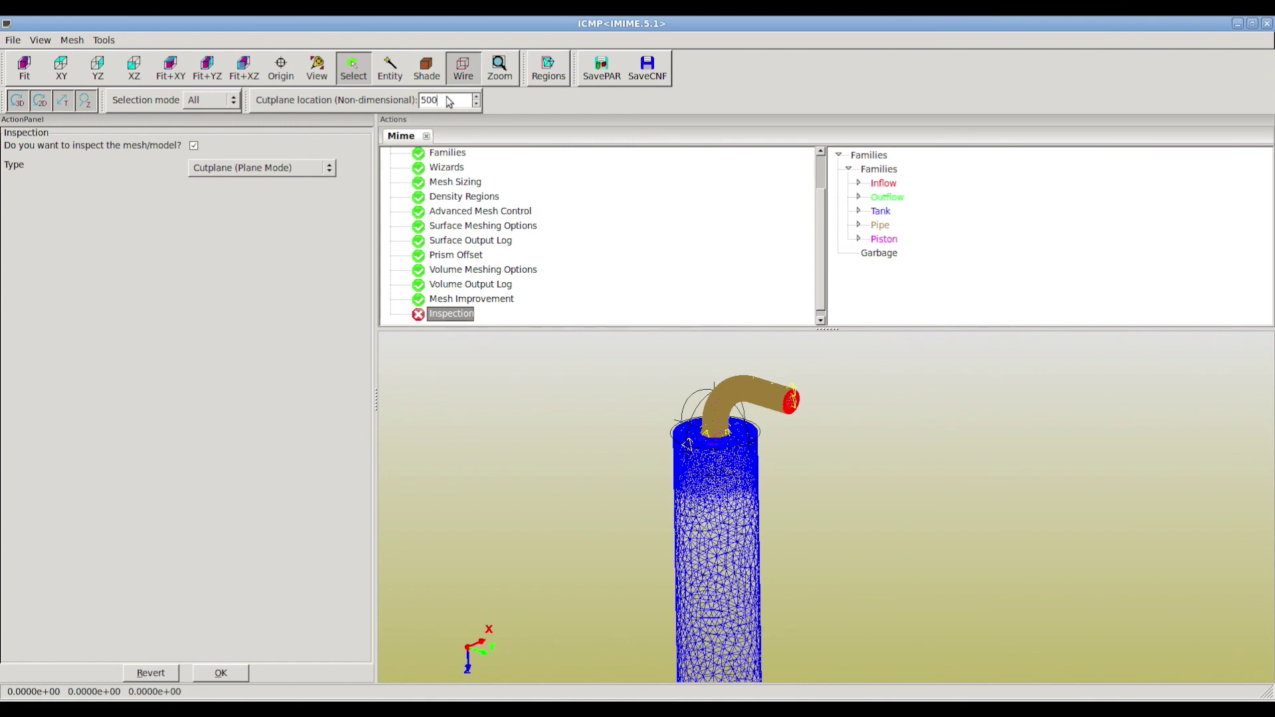
# Apply the inspection settings, dismiss the cutplane usage information, and plot the cut faces on the plane
pyautogui.click(269, 171)
pyautogui.click(269, 169)
pyautogui.click(243, 673)
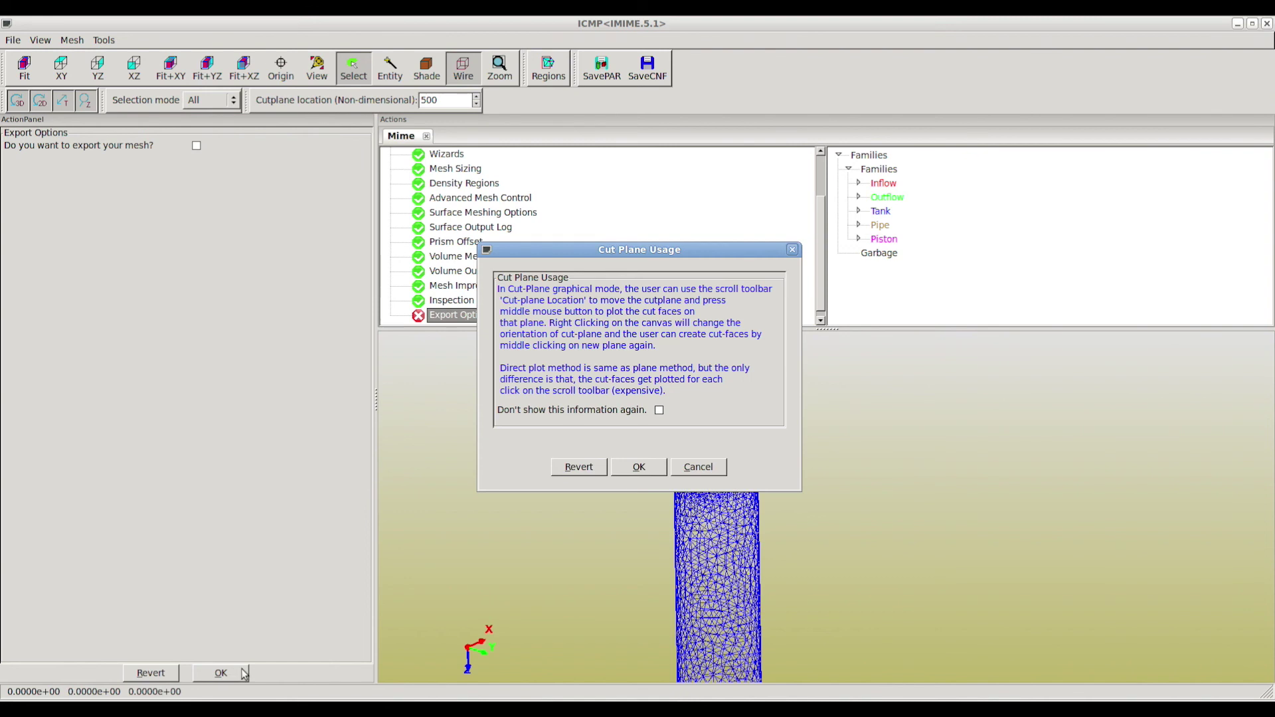
pyautogui.click(639, 469)
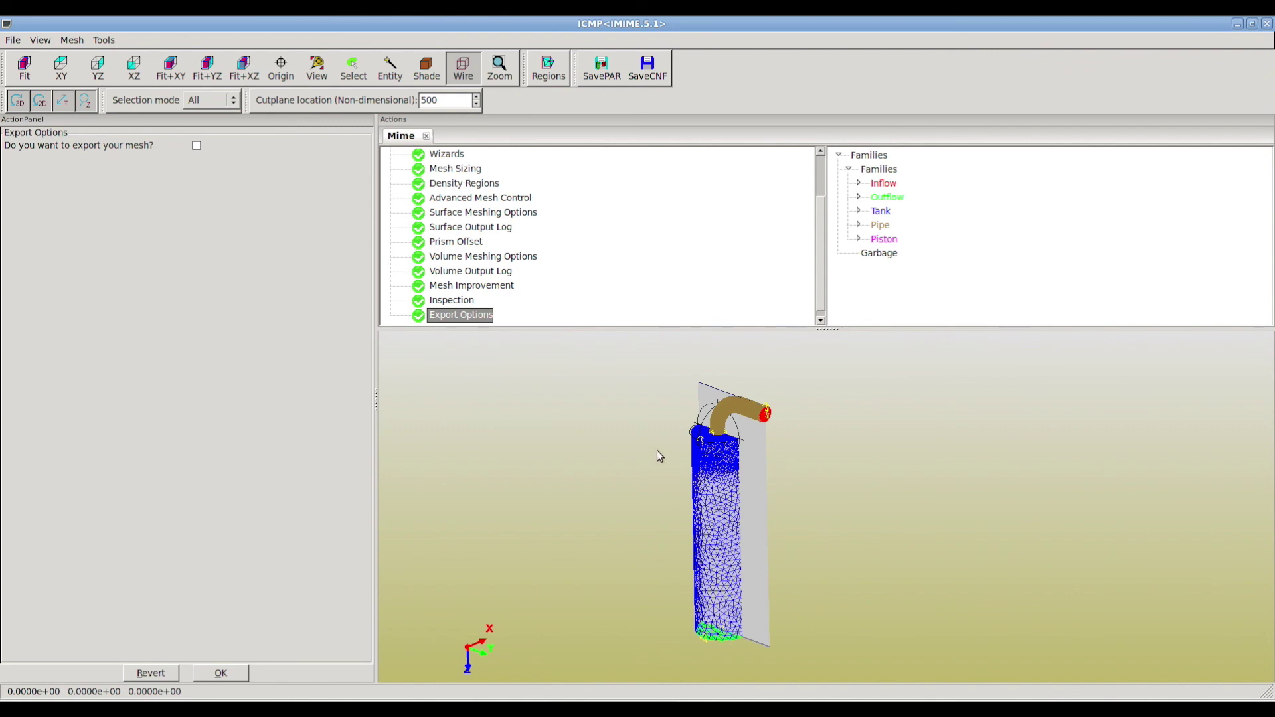
pyautogui.press('c')
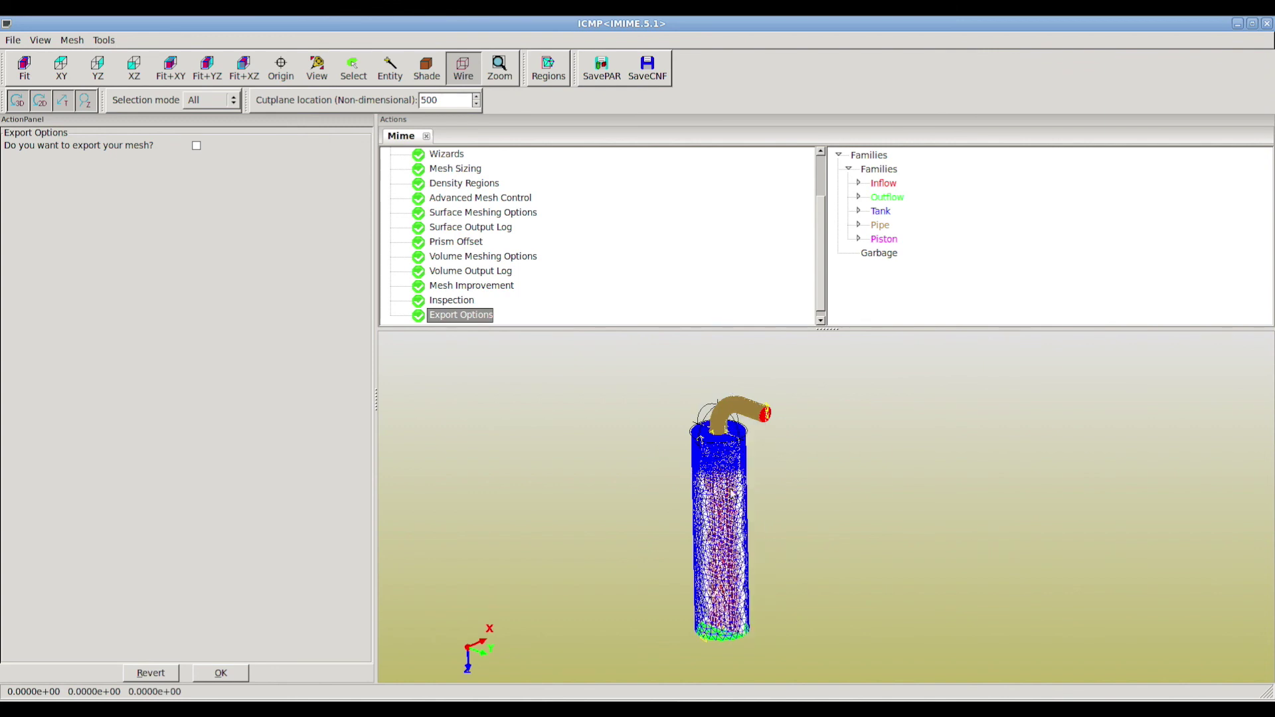
# Examine the cut volume cells up close around the piston head, the pipe opening and the upper tank
pyautogui.moveTo(708, 518); pyautogui.dragTo(691, 475, button='right')
pyautogui.moveTo(691, 475); pyautogui.dragTo(719, 559, button='middle')
pyautogui.moveTo(721, 518); pyautogui.dragTo(688, 454, button='right')
pyautogui.moveTo(610, 564); pyautogui.dragTo(745, 506, button='middle')
pyautogui.moveTo(673, 534); pyautogui.dragTo(742, 535, button='middle')
pyautogui.moveTo(741, 532); pyautogui.dragTo(718, 456, button='right')
pyautogui.moveTo(695, 499); pyautogui.dragTo(768, 566, button='middle')
pyautogui.moveTo(769, 557); pyautogui.dragTo(766, 443, button='right')
pyautogui.moveTo(748, 483); pyautogui.dragTo(651, 471, button='middle')
pyautogui.moveTo(742, 539); pyautogui.dragTo(739, 457, button='right')
pyautogui.moveTo(707, 521); pyautogui.dragTo(807, 593, button='middle')
pyautogui.moveTo(715, 557); pyautogui.dragTo(713, 478, button='right')
pyautogui.moveTo(676, 536); pyautogui.dragTo(751, 594, button='middle')
pyautogui.moveTo(736, 558); pyautogui.dragTo(733, 470, button='right')
pyautogui.moveTo(760, 571); pyautogui.dragTo(654, 552, button='middle')
pyautogui.moveTo(697, 511); pyautogui.dragTo(715, 605, button='middle')
pyautogui.moveTo(708, 582); pyautogui.dragTo(704, 510, button='right')
pyautogui.moveTo(704, 513); pyautogui.dragTo(834, 413, button='middle')
pyautogui.moveTo(705, 556); pyautogui.dragTo(704, 545, button='right')
pyautogui.moveTo(667, 545); pyautogui.dragTo(744, 548, button='middle')
pyautogui.moveTo(691, 529); pyautogui.dragTo(691, 518, button='right')
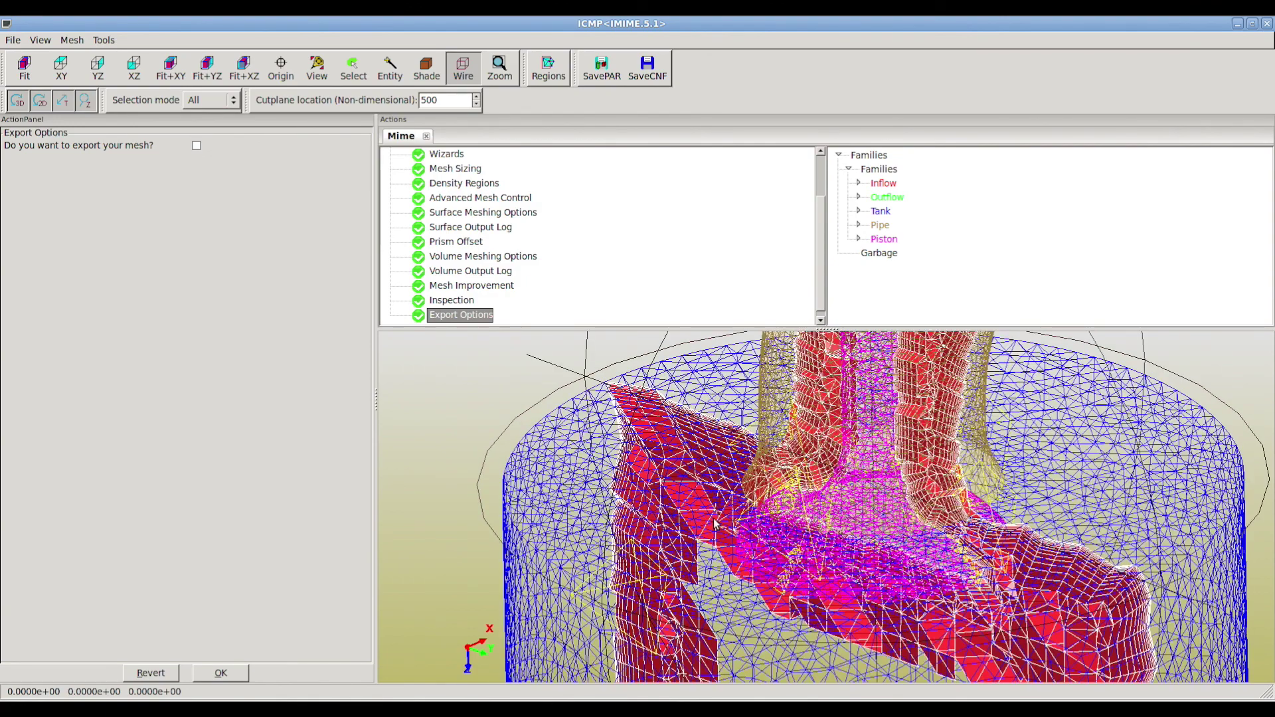
# Examine the cut prism layers along the tank wall and the overall cut section down the tank
pyautogui.moveTo(919, 573); pyautogui.dragTo(742, 526, button='middle')
pyautogui.moveTo(794, 540); pyautogui.dragTo(808, 595, button='right')
pyautogui.moveTo(830, 586); pyautogui.dragTo(654, 550, button='middle')
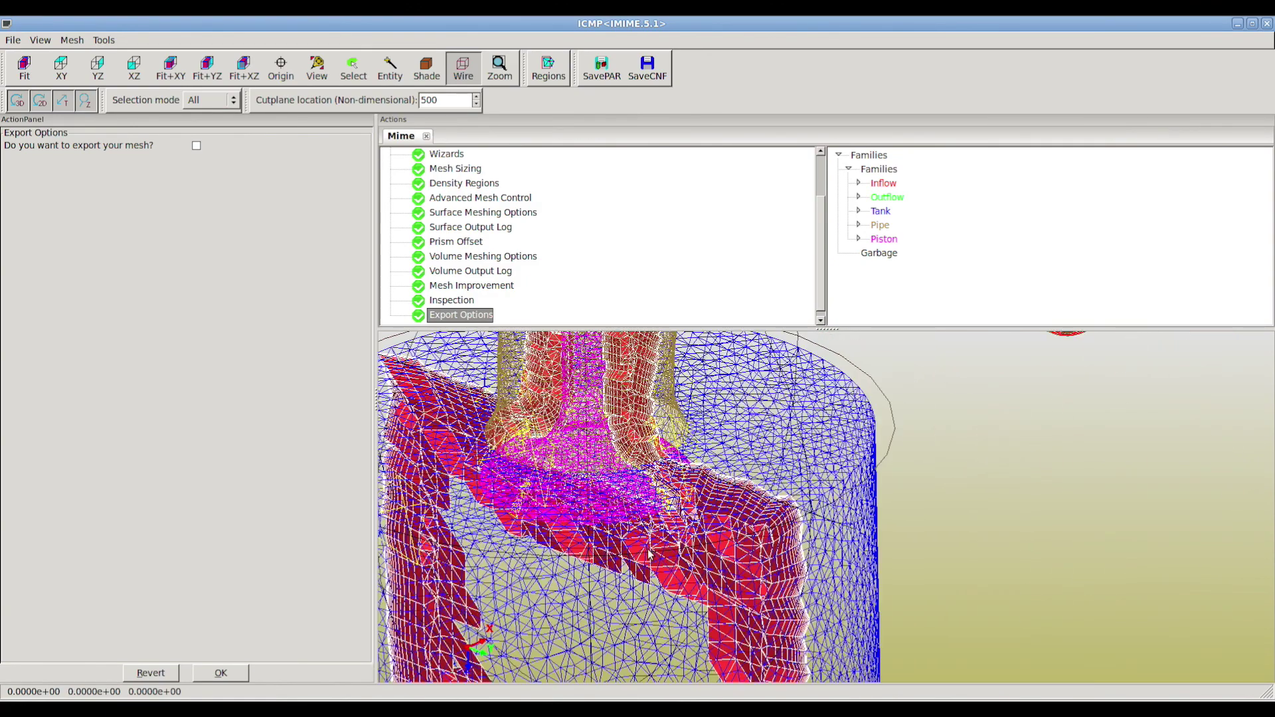
pyautogui.moveTo(784, 621); pyautogui.dragTo(774, 530, button='middle')
pyautogui.moveTo(765, 517); pyautogui.dragTo(769, 563, button='right')
pyautogui.moveTo(778, 588); pyautogui.dragTo(797, 490, button='middle')
pyautogui.moveTo(804, 618); pyautogui.dragTo(810, 508, button='middle')
pyautogui.moveTo(680, 546); pyautogui.dragTo(684, 659, button='right')
pyautogui.moveTo(684, 460); pyautogui.dragTo(686, 568, button='right')
pyautogui.moveTo(685, 398); pyautogui.dragTo(687, 490, button='right')
pyautogui.moveTo(688, 491); pyautogui.dragTo(680, 512)
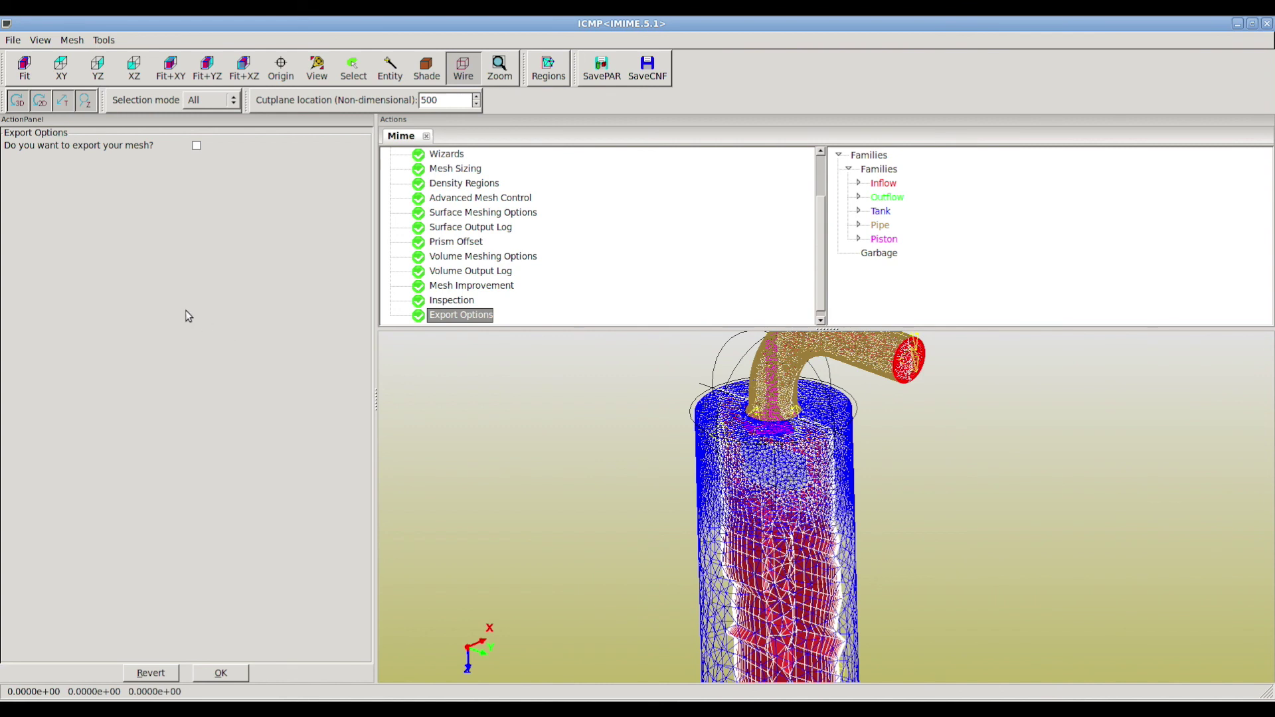
# Export the mesh in CFD++ 3D format without rotation, translation or scaling, and complete the post-process output stage
pyautogui.click(197, 146)
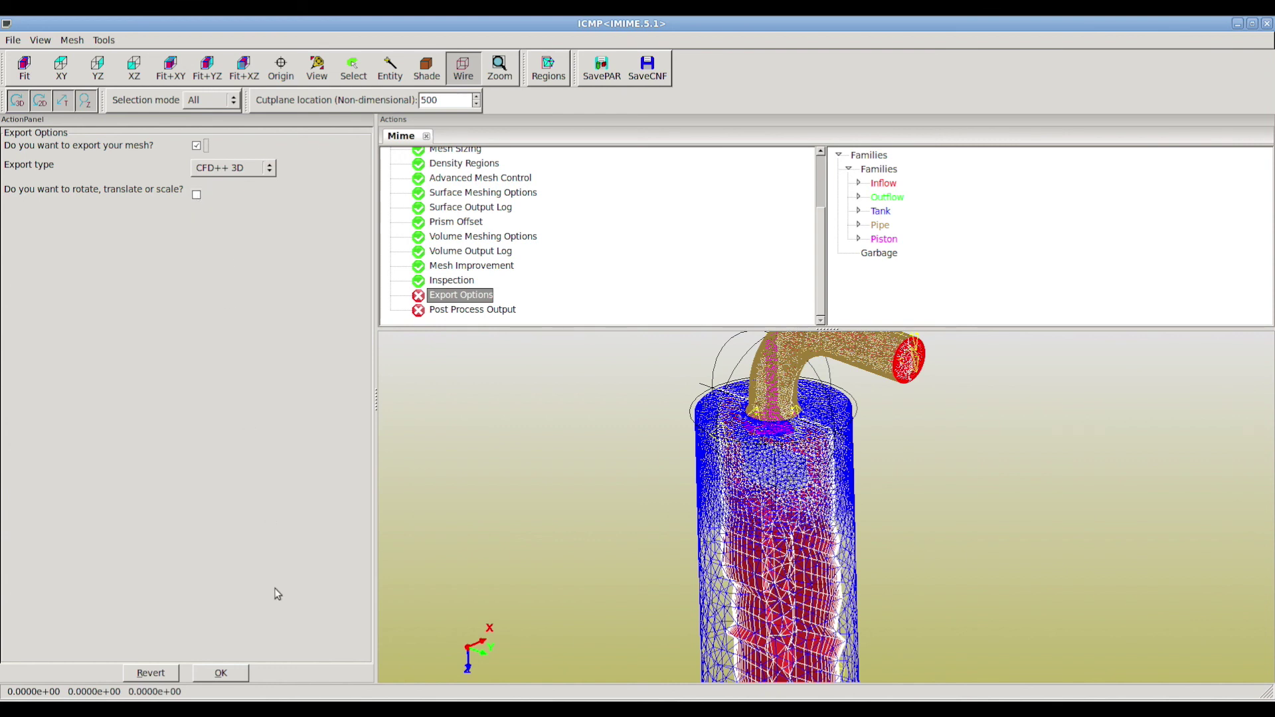
pyautogui.click(222, 673)
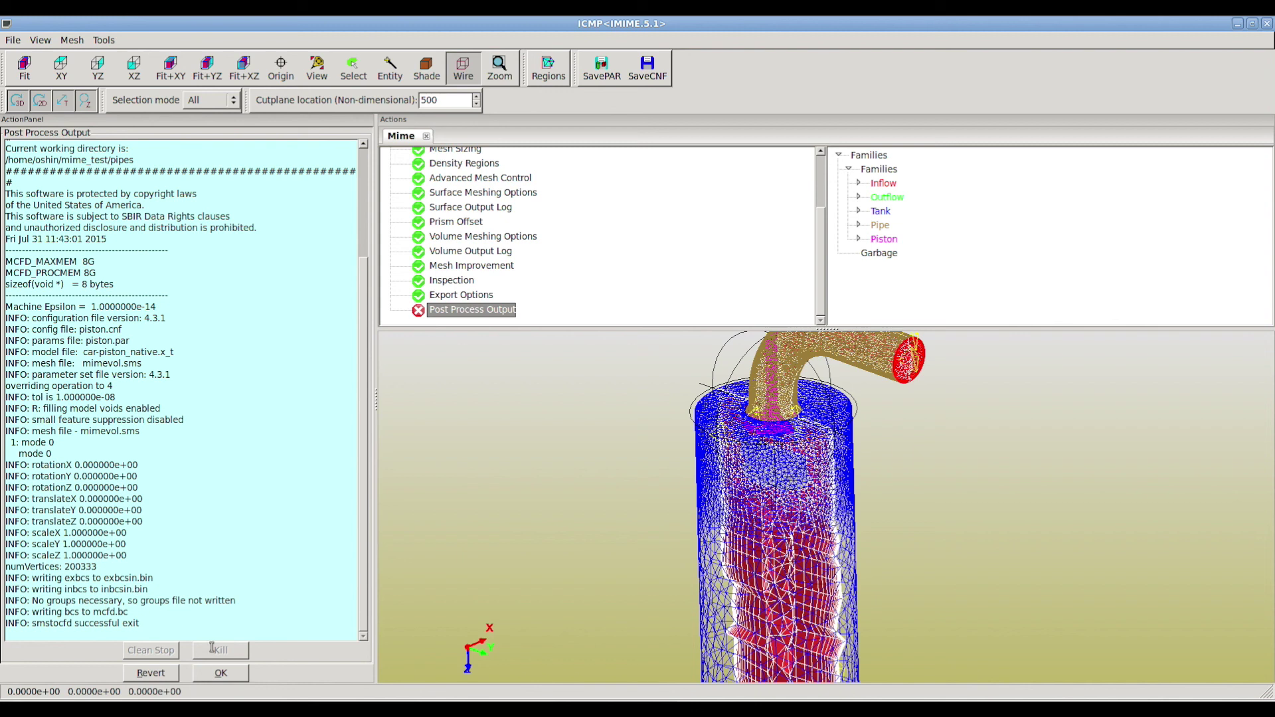
pyautogui.click(221, 674)
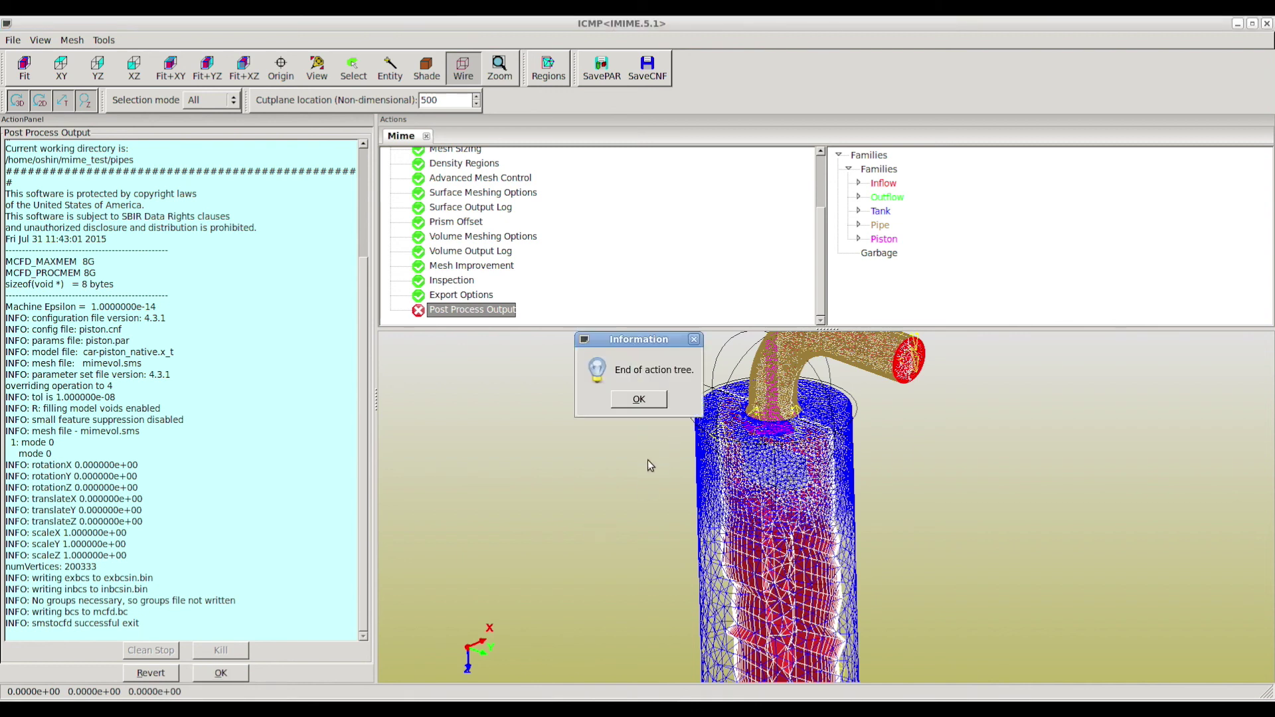
pyautogui.click(632, 398)
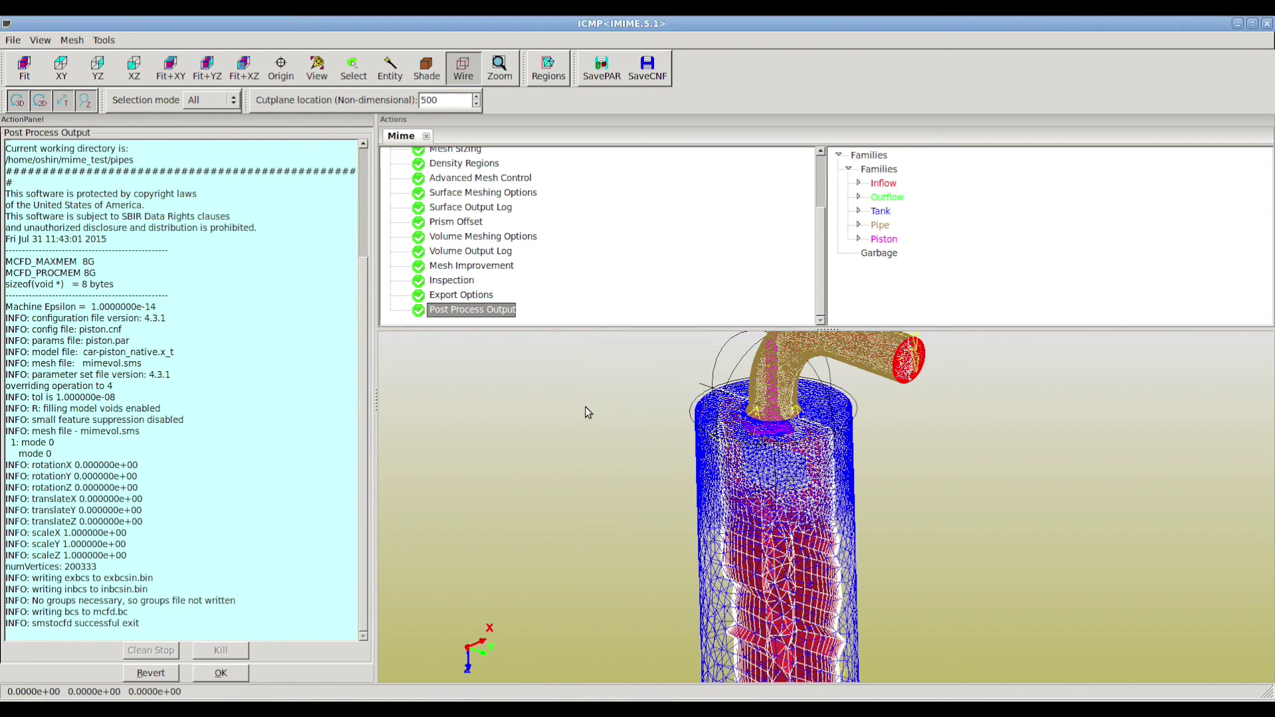